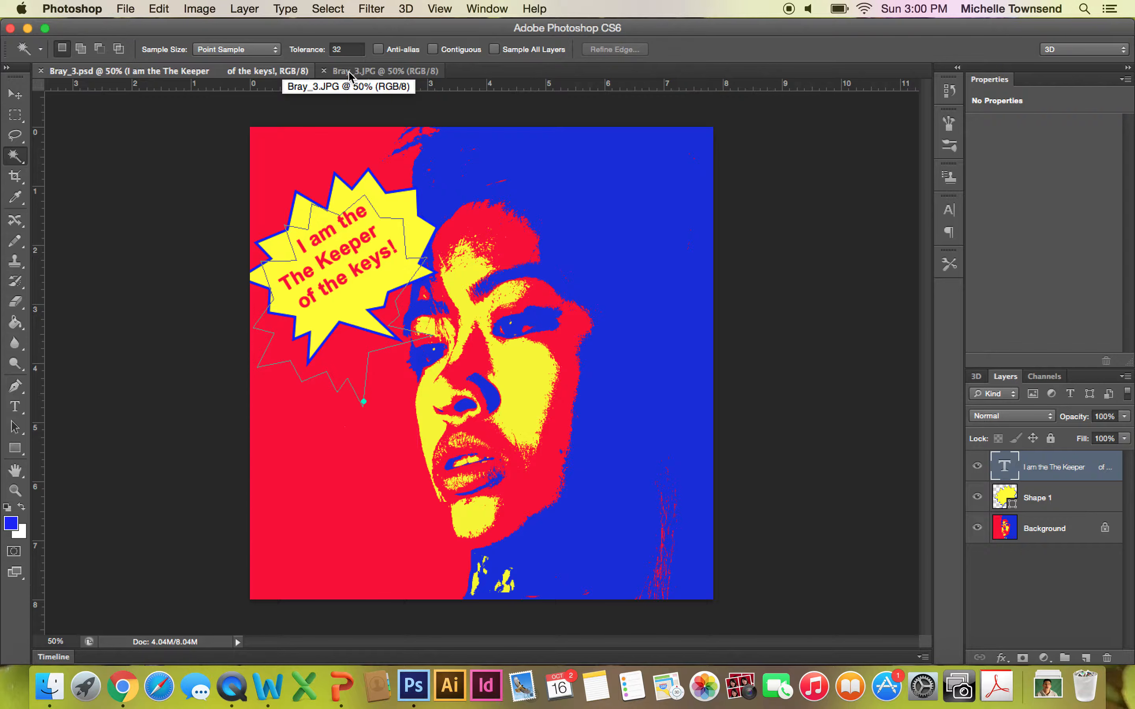
# Switch to the Bray_3.JPG photo and crop the empty background beside the face, leaving it about 9 inches wide
pyautogui.click(349, 76)
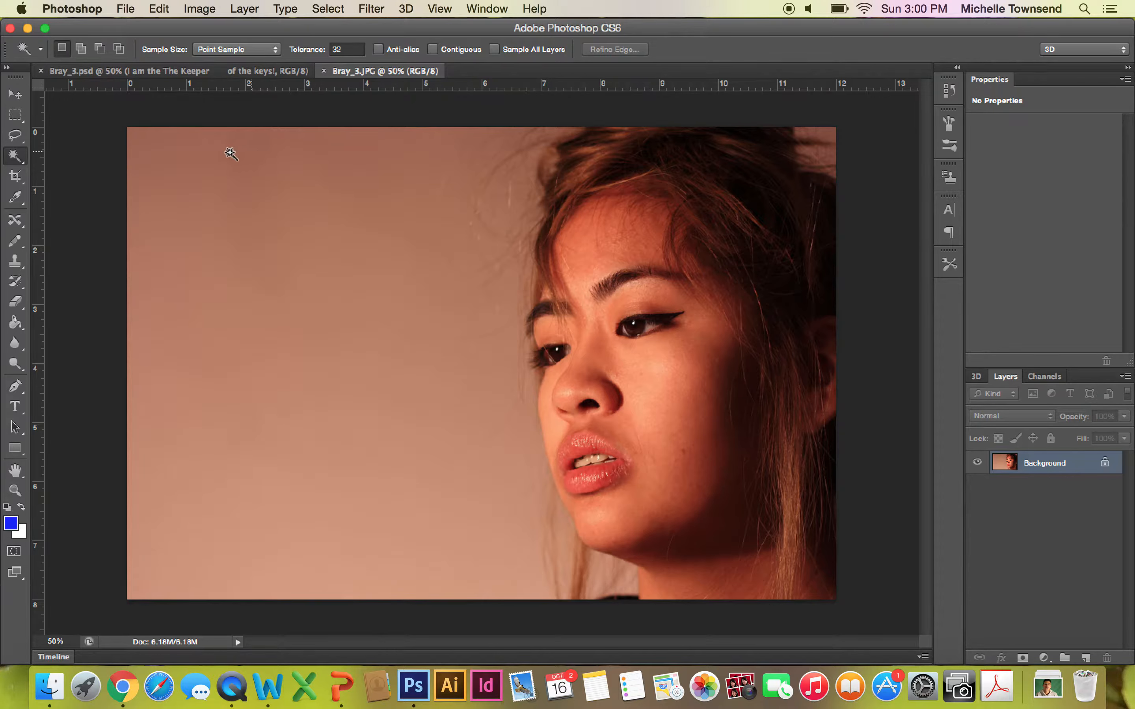
pyautogui.click(14, 177)
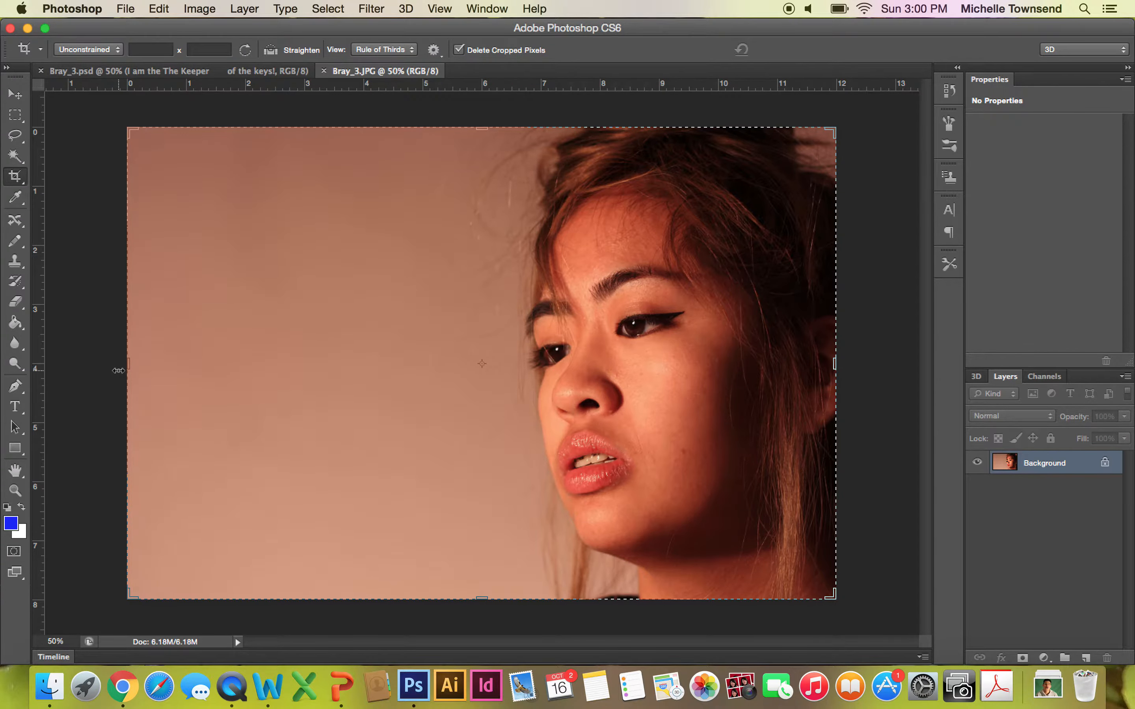
pyautogui.moveTo(125, 370); pyautogui.dragTo(217, 365)
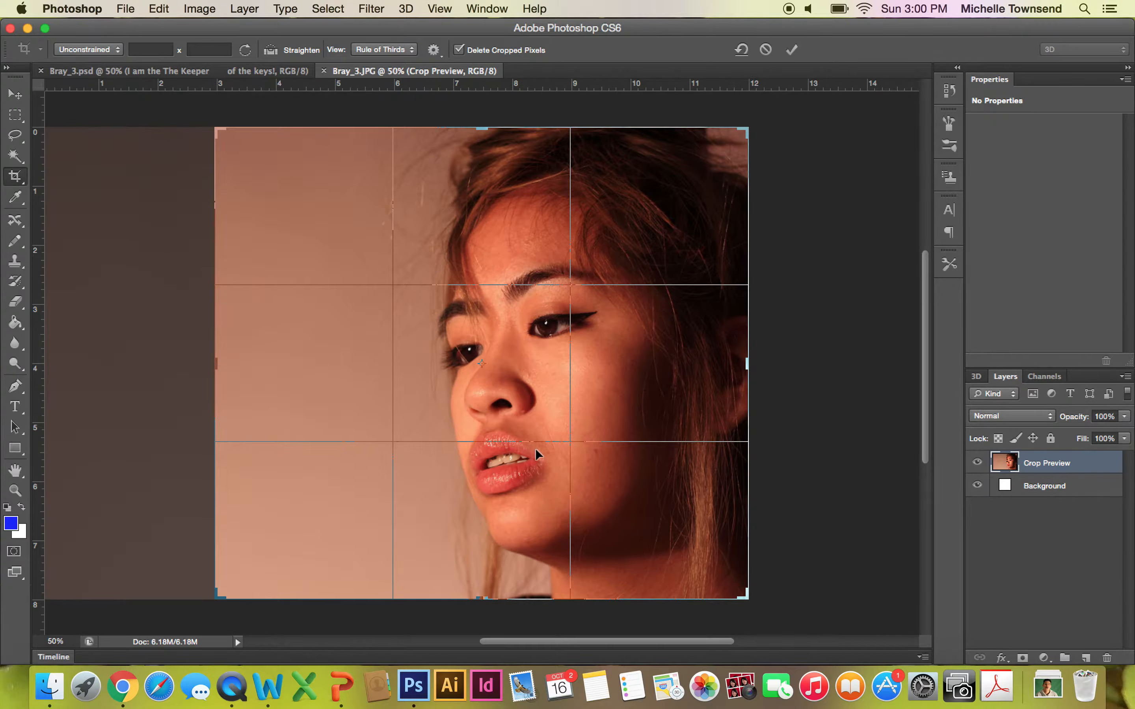
pyautogui.click(792, 51)
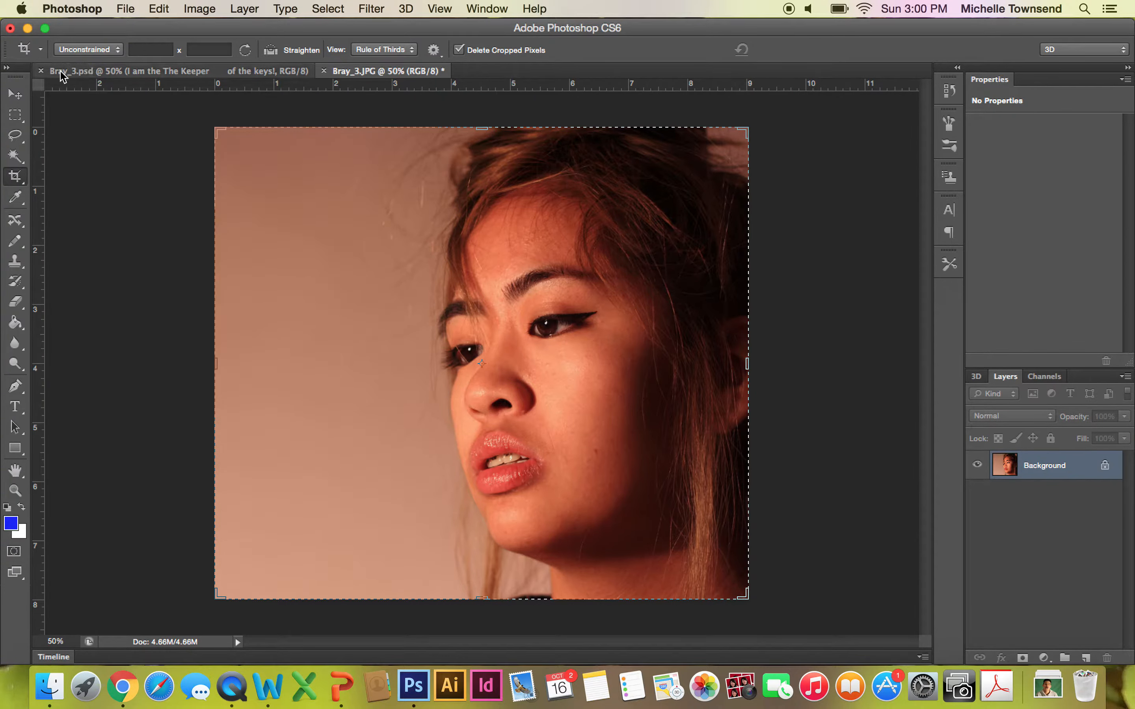
pyautogui.click(17, 96)
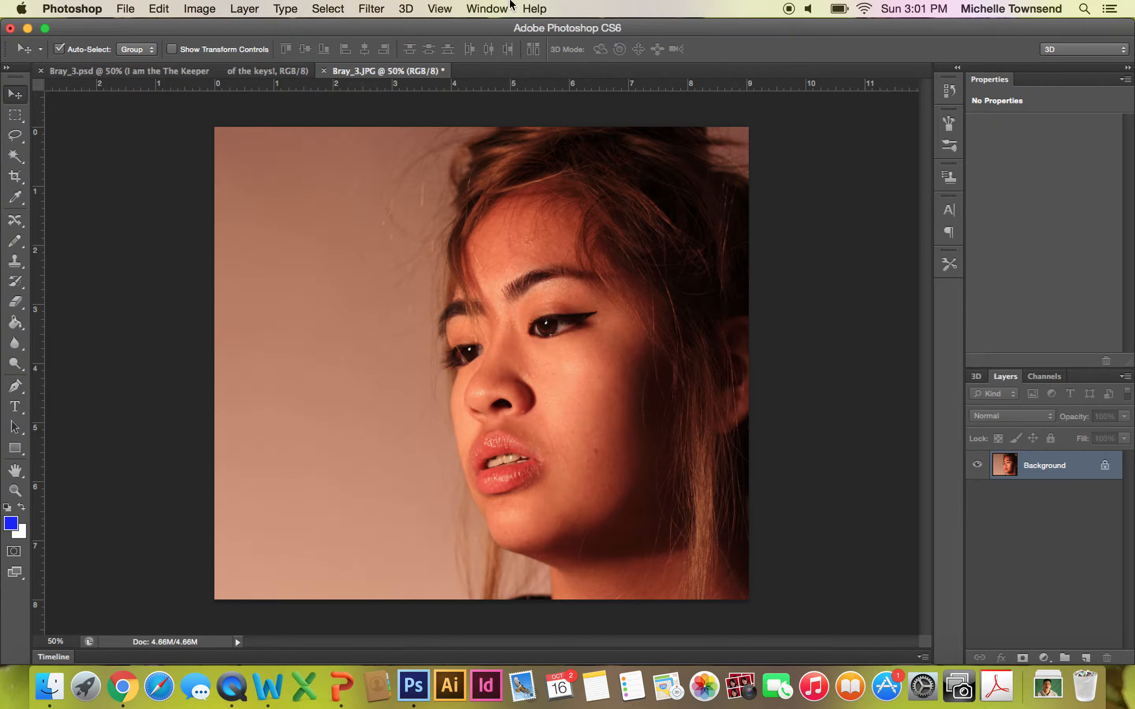
# Apply a Brightness/Contrast adjustment to the photo with brightness 6 and contrast 92
pyautogui.click(200, 9)
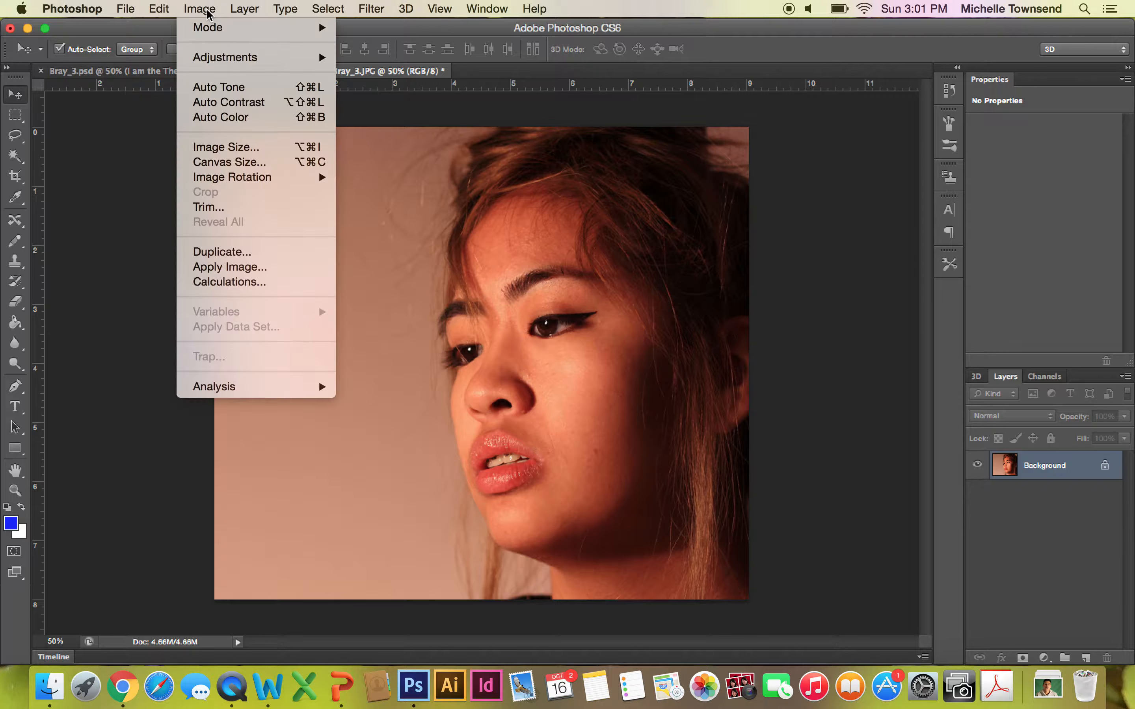
pyautogui.moveTo(223, 60)
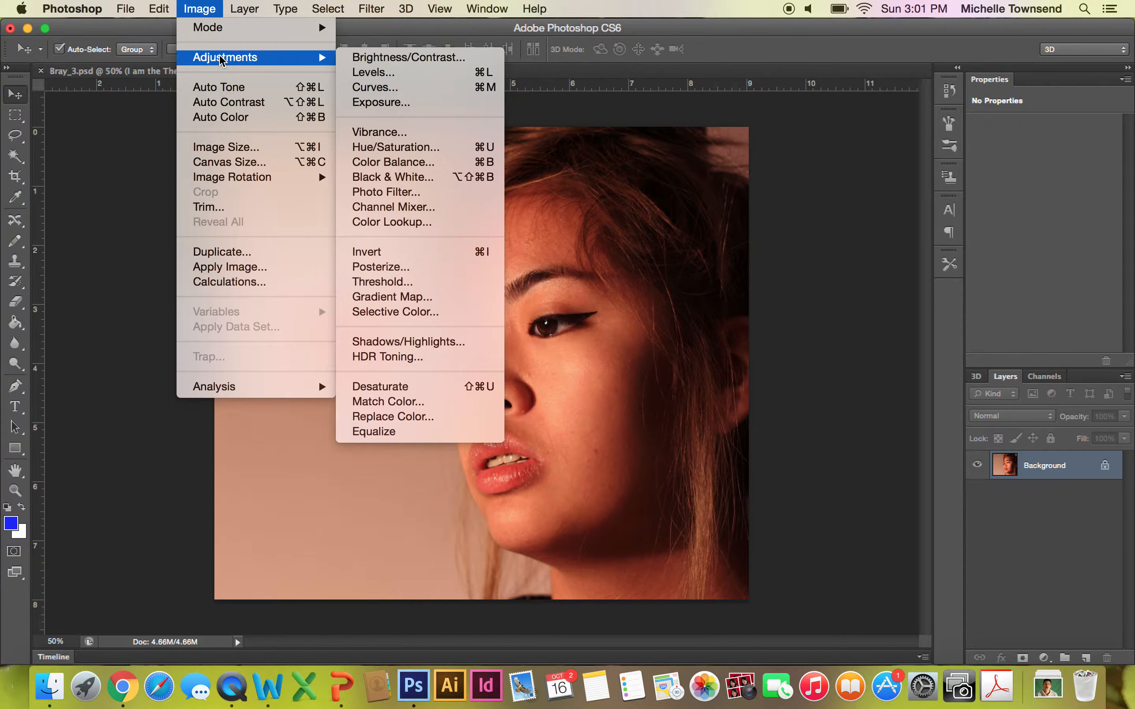
pyautogui.click(377, 59)
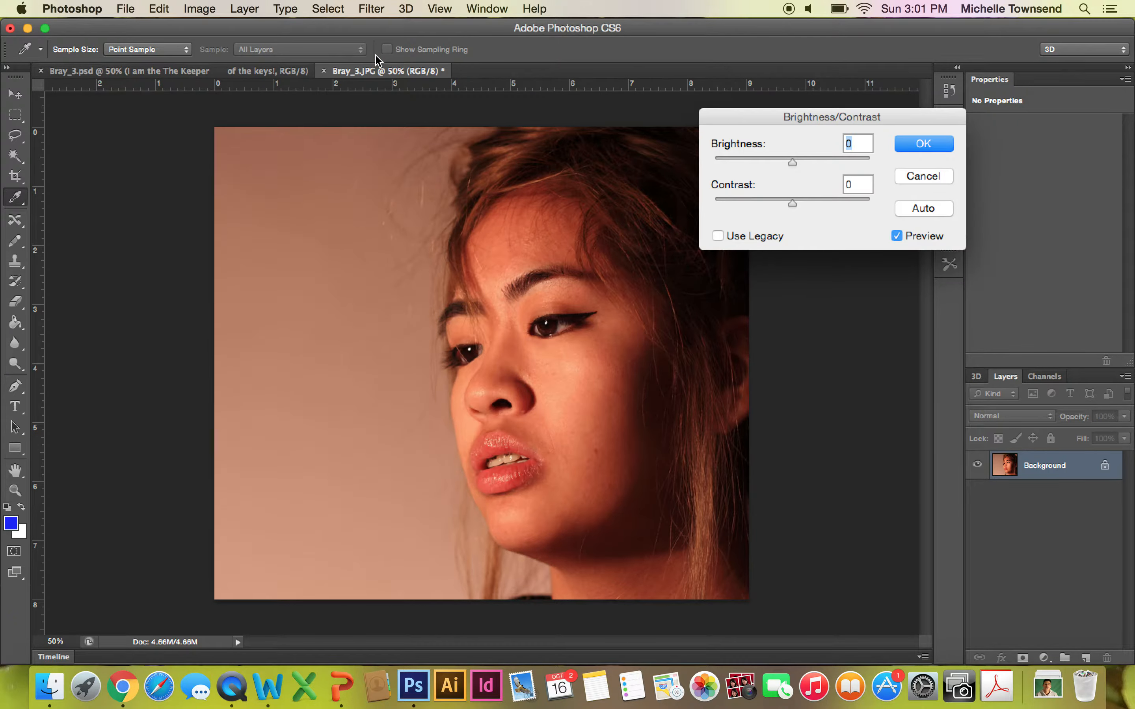
pyautogui.moveTo(791, 204); pyautogui.dragTo(880, 206)
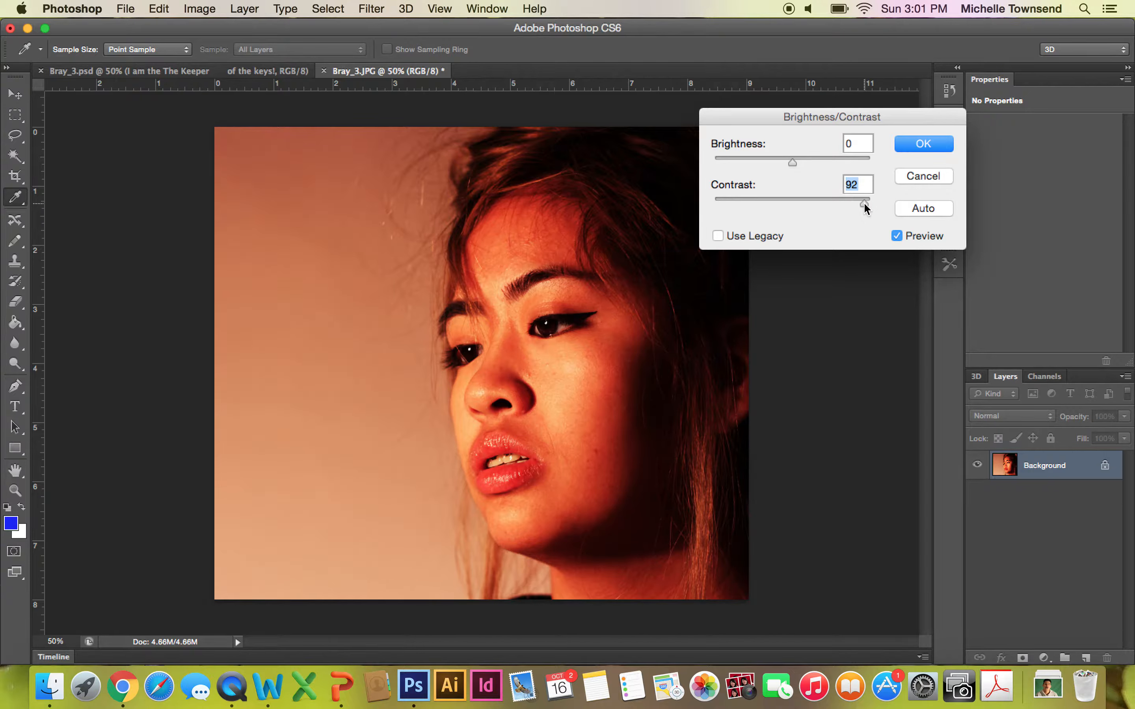
pyautogui.click(794, 159)
pyautogui.moveTo(793, 160); pyautogui.dragTo(795, 160)
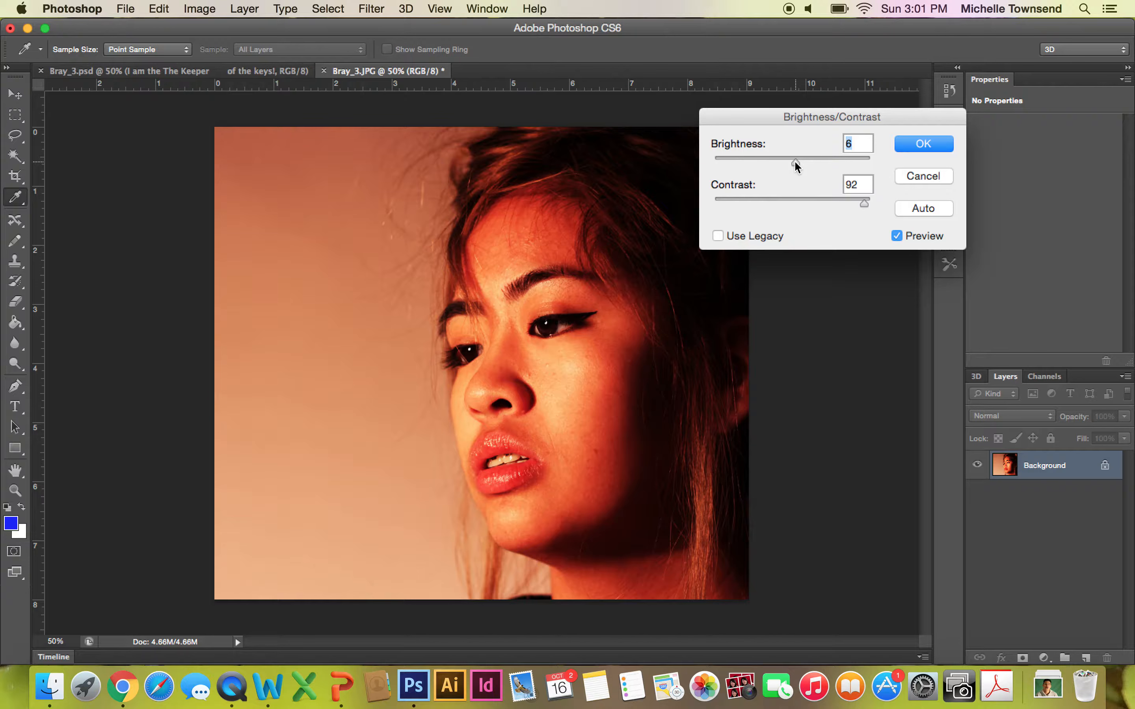
pyautogui.click(923, 143)
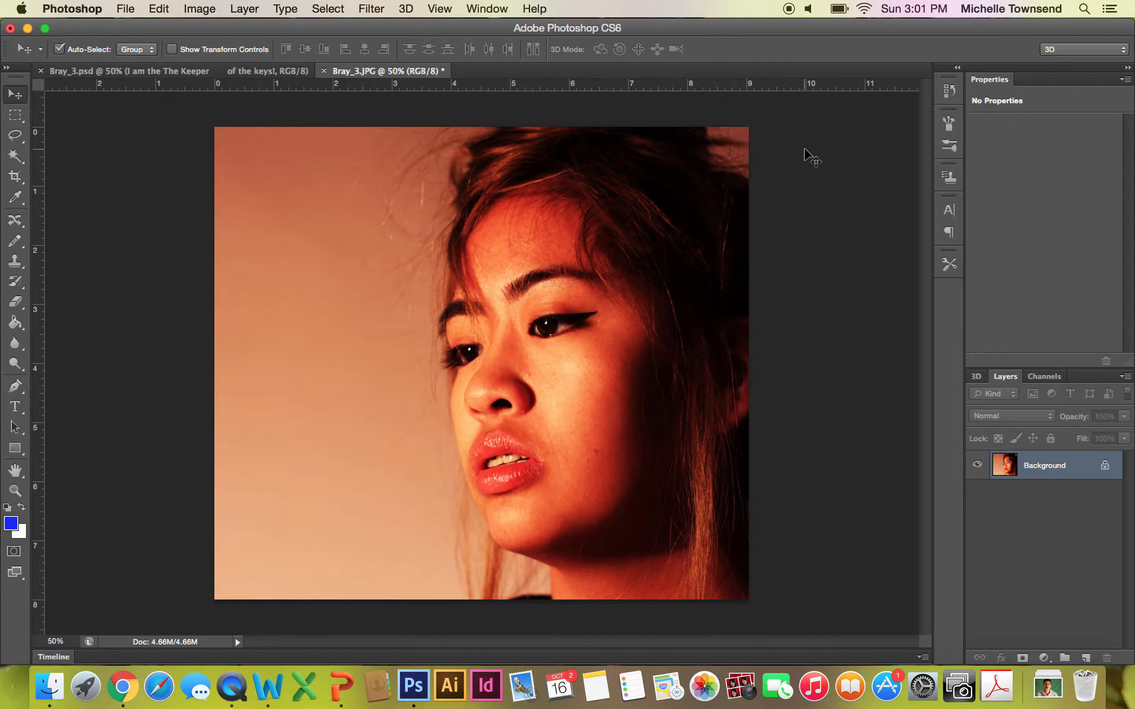
# Desaturate the photo and posterize it to 5 levels
pyautogui.press('shift+super+u')
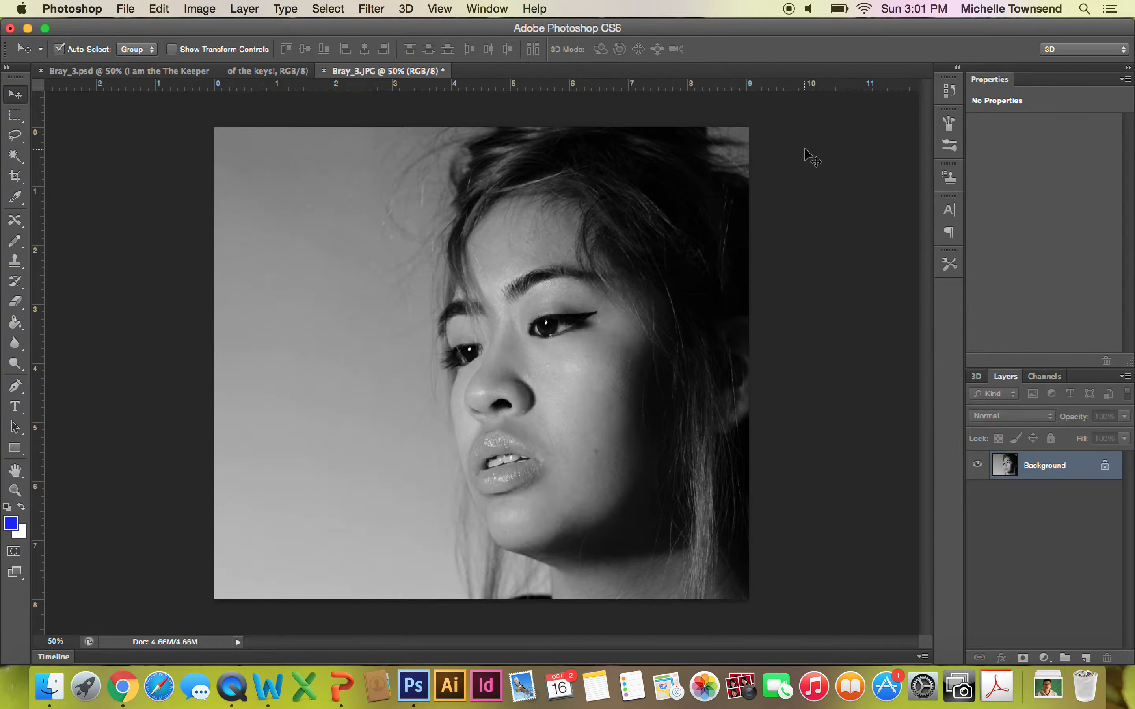
pyautogui.click(211, 14)
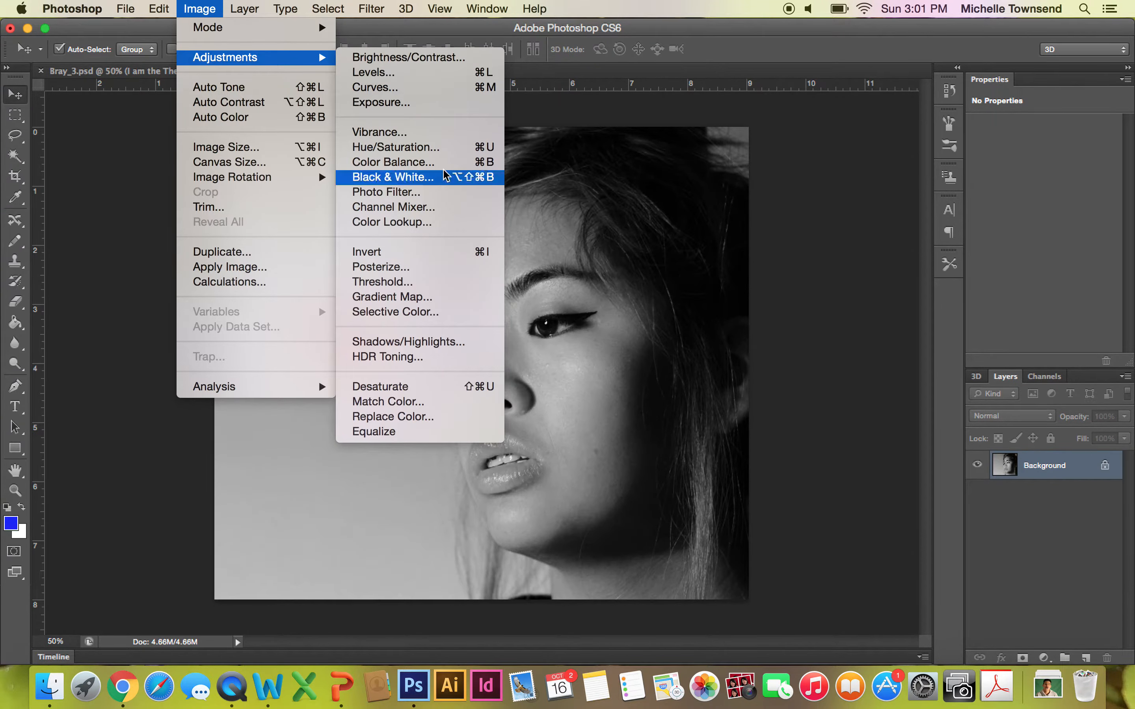
pyautogui.click(414, 268)
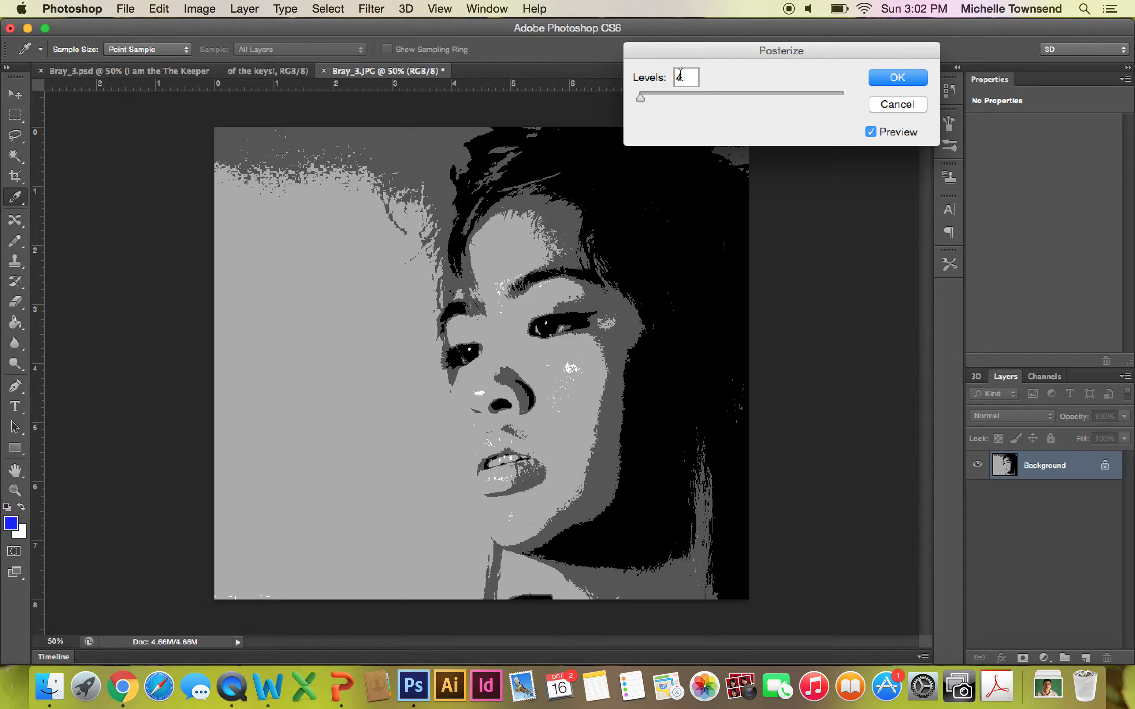
pyautogui.write('5')
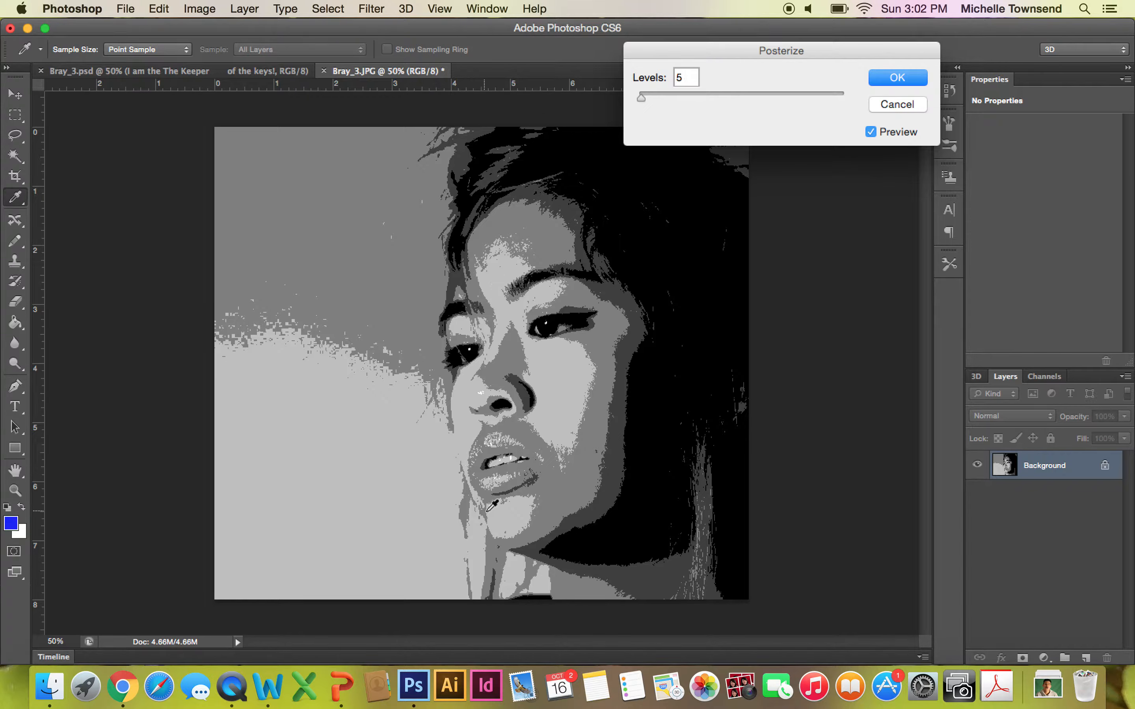
pyautogui.click(890, 79)
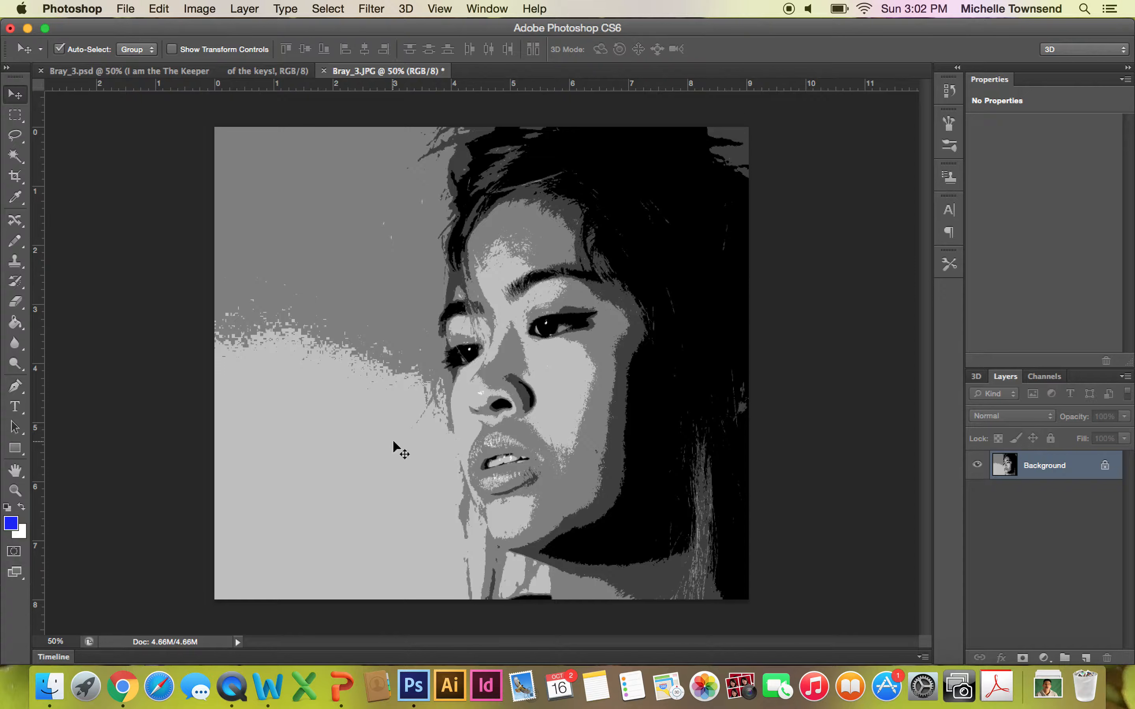
# Lasso the light gray background area along the face's profile, from the image's left edge down to the neck and bottom edge
pyautogui.click(15, 136)
pyautogui.moveTo(216, 277); pyautogui.dragTo(268, 285)
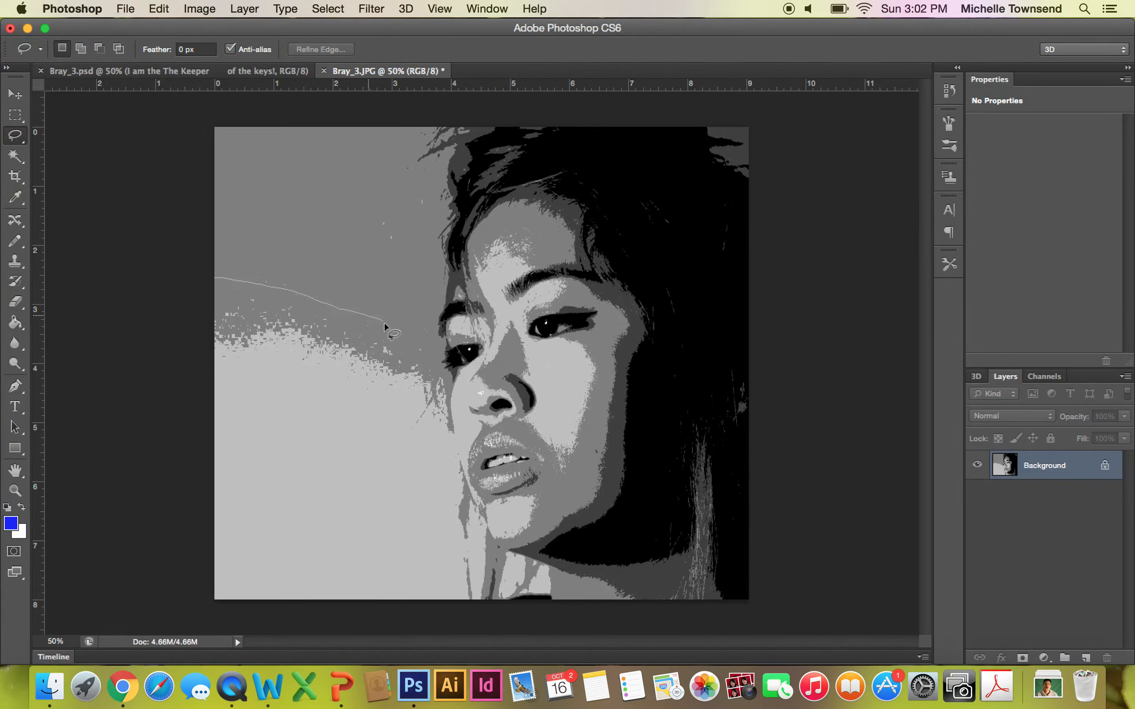
pyautogui.moveTo(421, 348)
pyautogui.mouseDown()
pyautogui.moveTo(438, 363)
pyautogui.moveTo(453, 455)
pyautogui.moveTo(503, 561)
pyautogui.mouseUp()
pyautogui.moveTo(503, 562)
pyautogui.mouseDown()
pyautogui.moveTo(533, 589)
pyautogui.moveTo(527, 608)
pyautogui.moveTo(476, 600)
pyautogui.moveTo(443, 613)
pyautogui.moveTo(205, 614)
pyautogui.moveTo(187, 378)
pyautogui.moveTo(215, 281)
pyautogui.mouseUp()
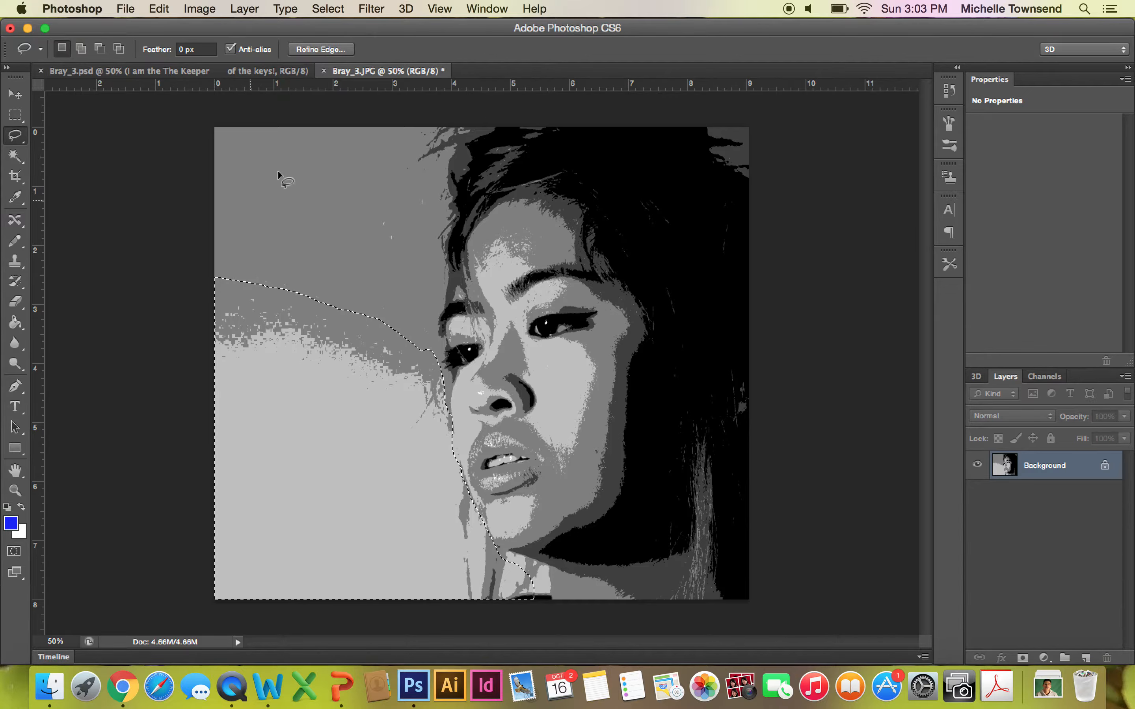
# Fill the selected area with the mid-gray sampled from the upper background at 100% opacity, and clear the selection
pyautogui.press('i')
pyautogui.click(321, 192)
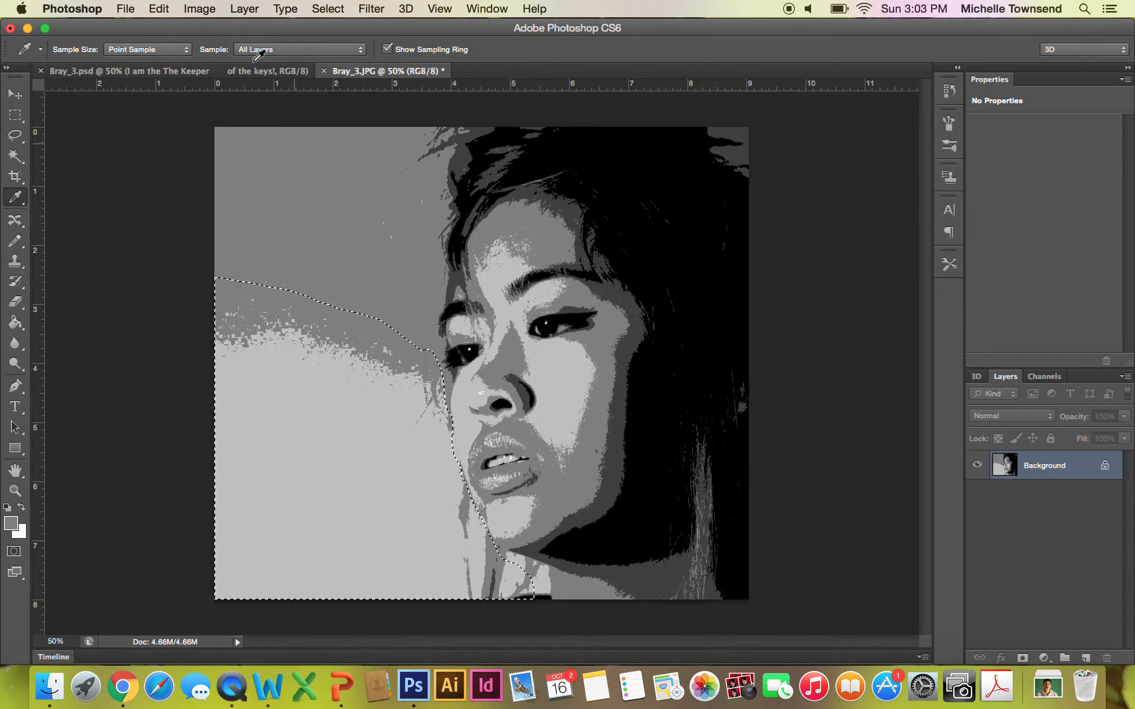
pyautogui.click(160, 9)
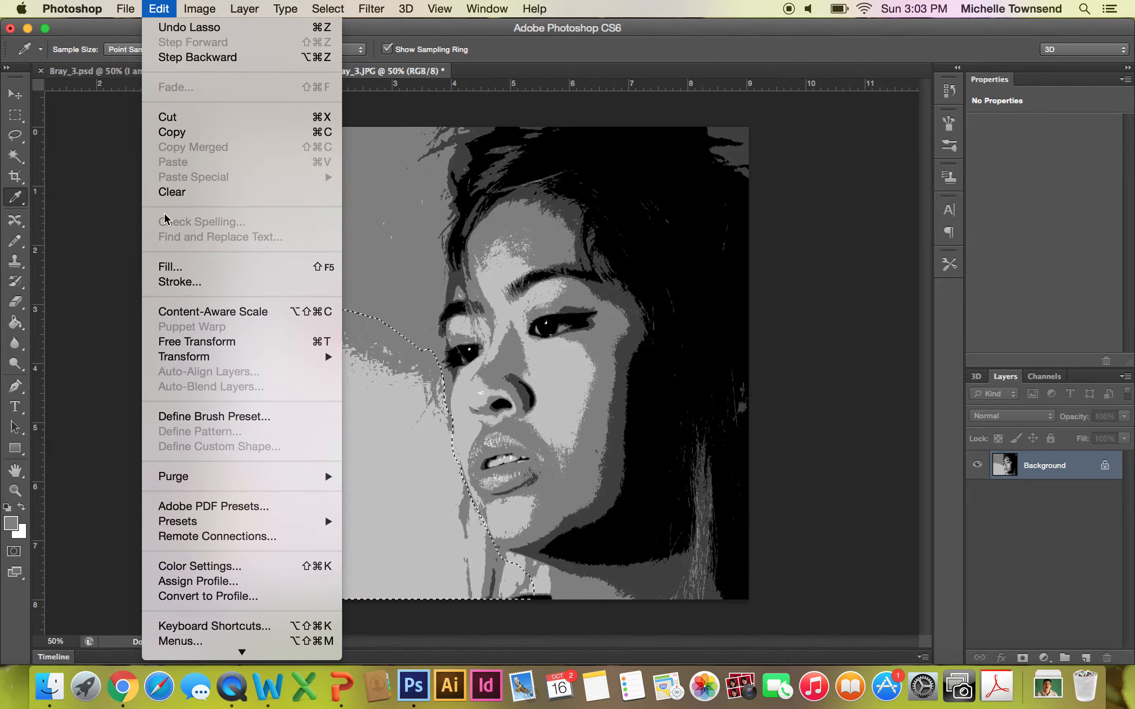
pyautogui.click(170, 267)
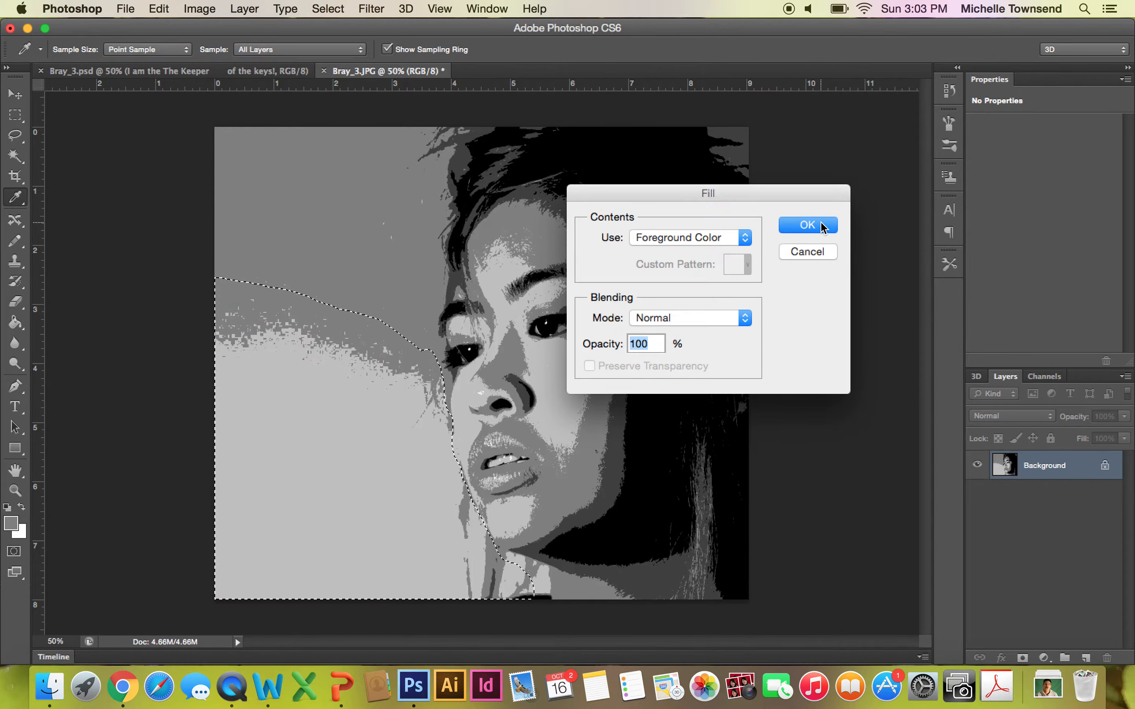
pyautogui.click(826, 225)
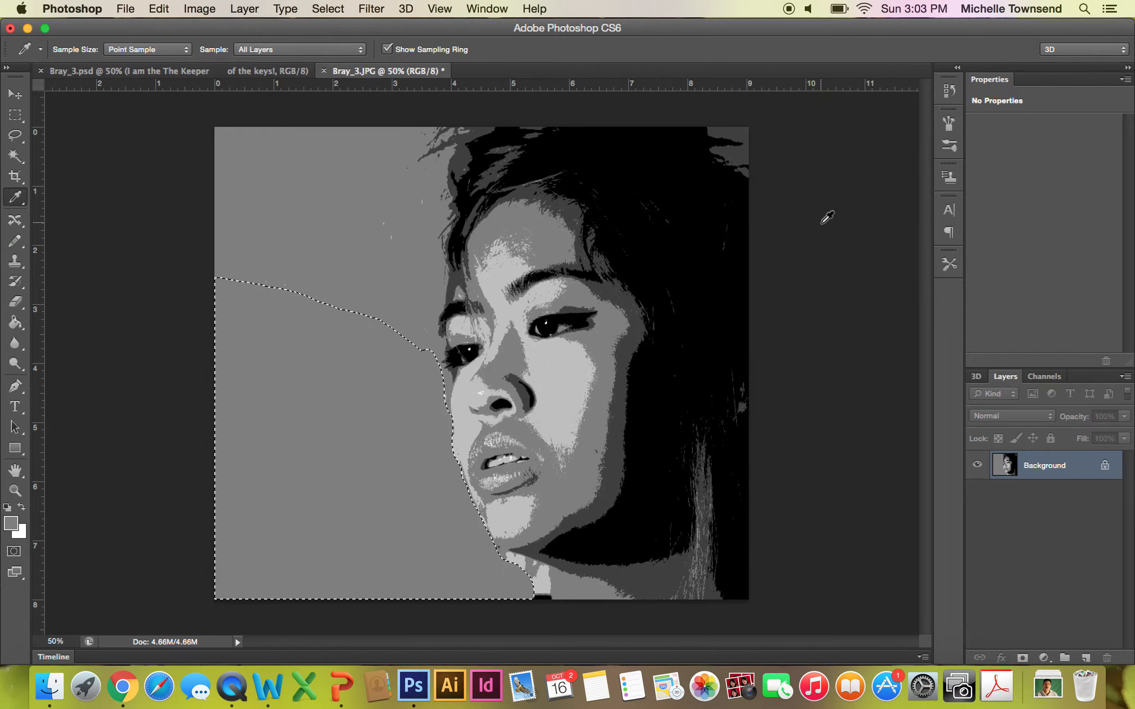
pyautogui.press('super+d')
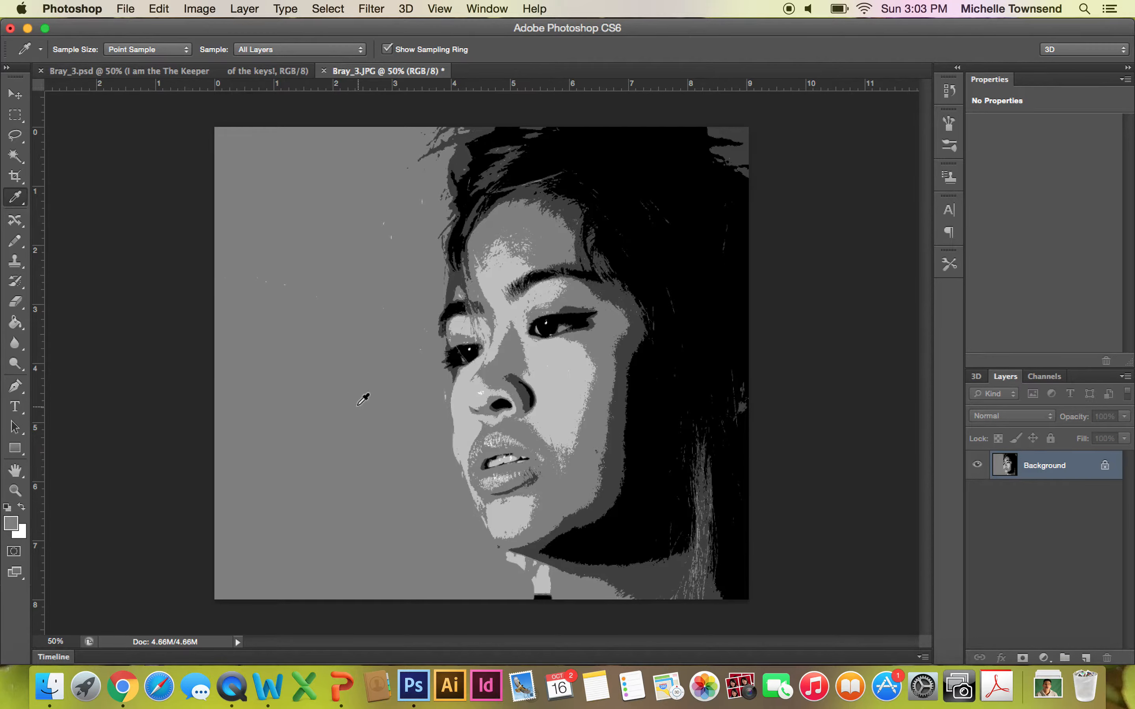
# Paint over the stray specks in the gray background with the Pencil, stepping back an unwanted stroke
pyautogui.click(21, 246)
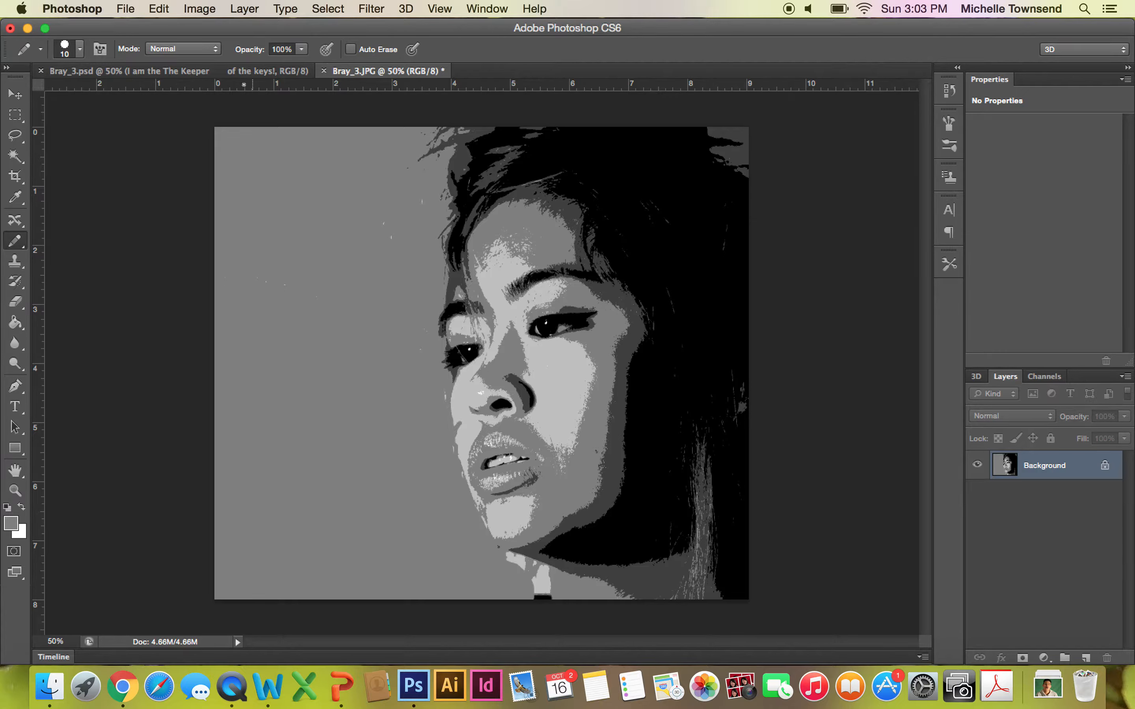
pyautogui.click(160, 9)
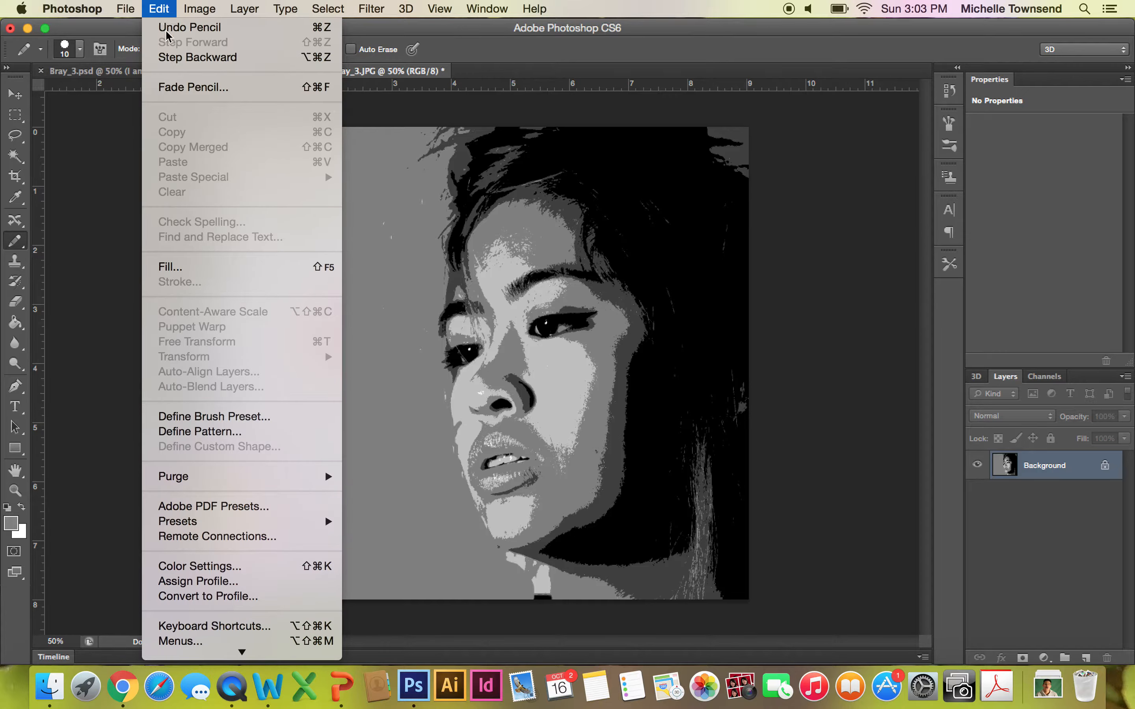
pyautogui.click(177, 57)
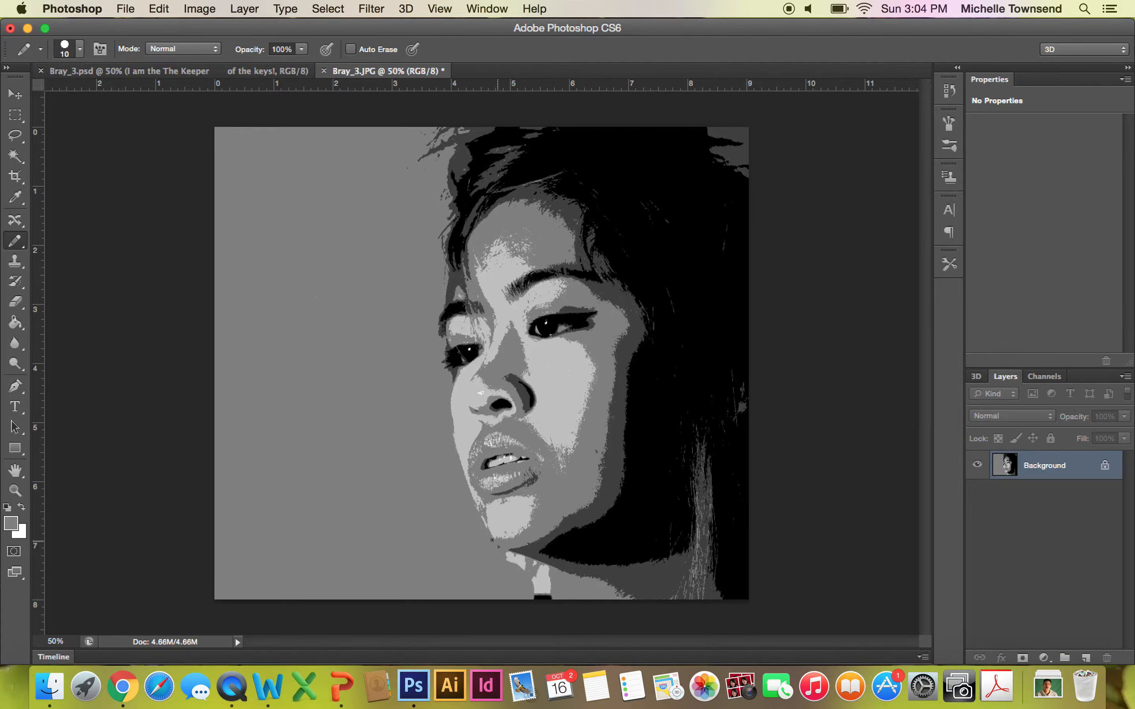
# Sample the dark gray beside the jaw and draw the missing jawline under the chin with the Pencil
pyautogui.press('i')
pyautogui.click(609, 494)
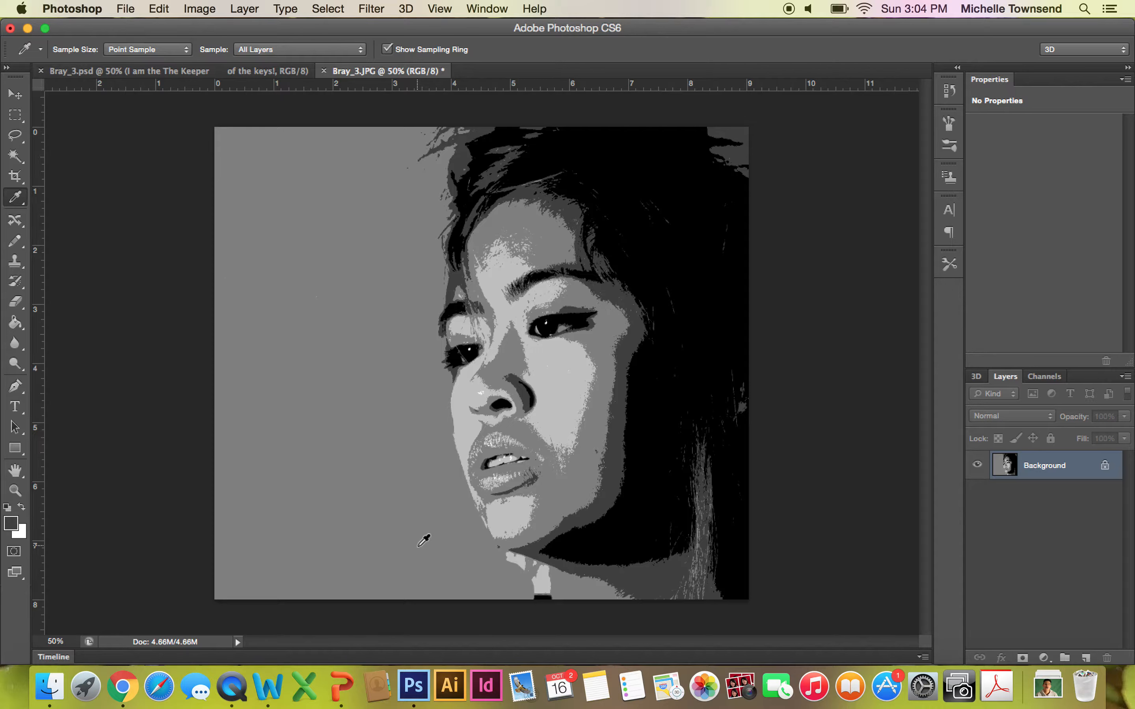
pyautogui.press('b')
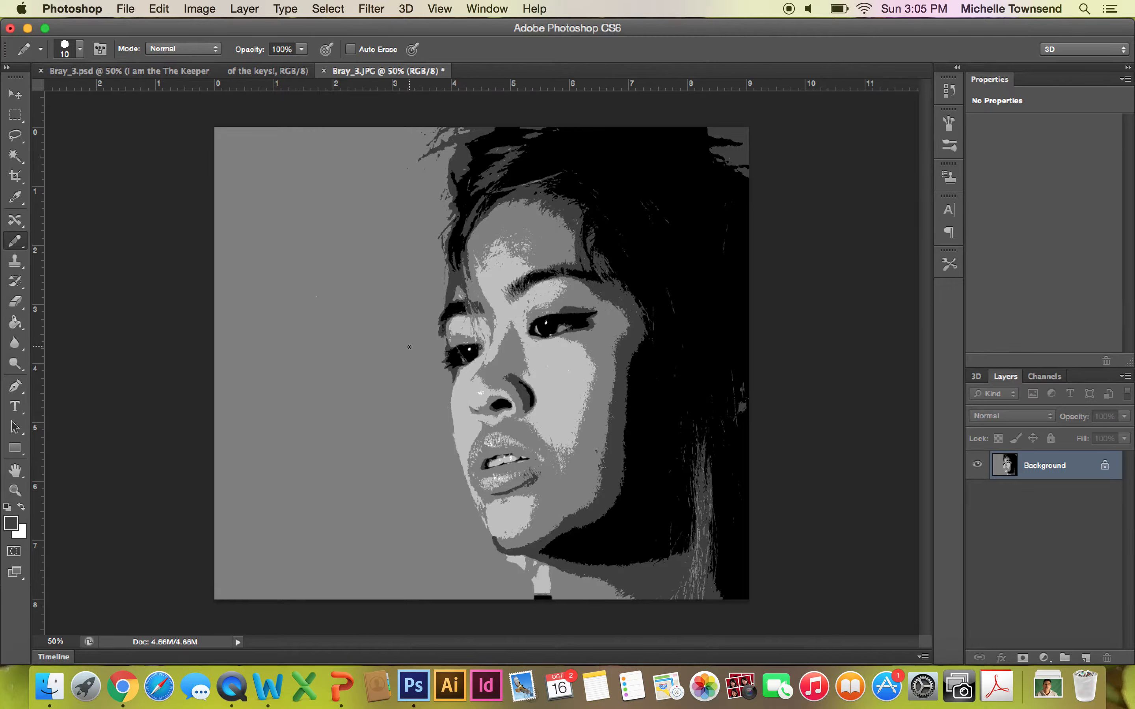
# Select all light gray highlight areas of the face with the Magic Wand at tolerance 32, non-contiguous
pyautogui.click(14, 156)
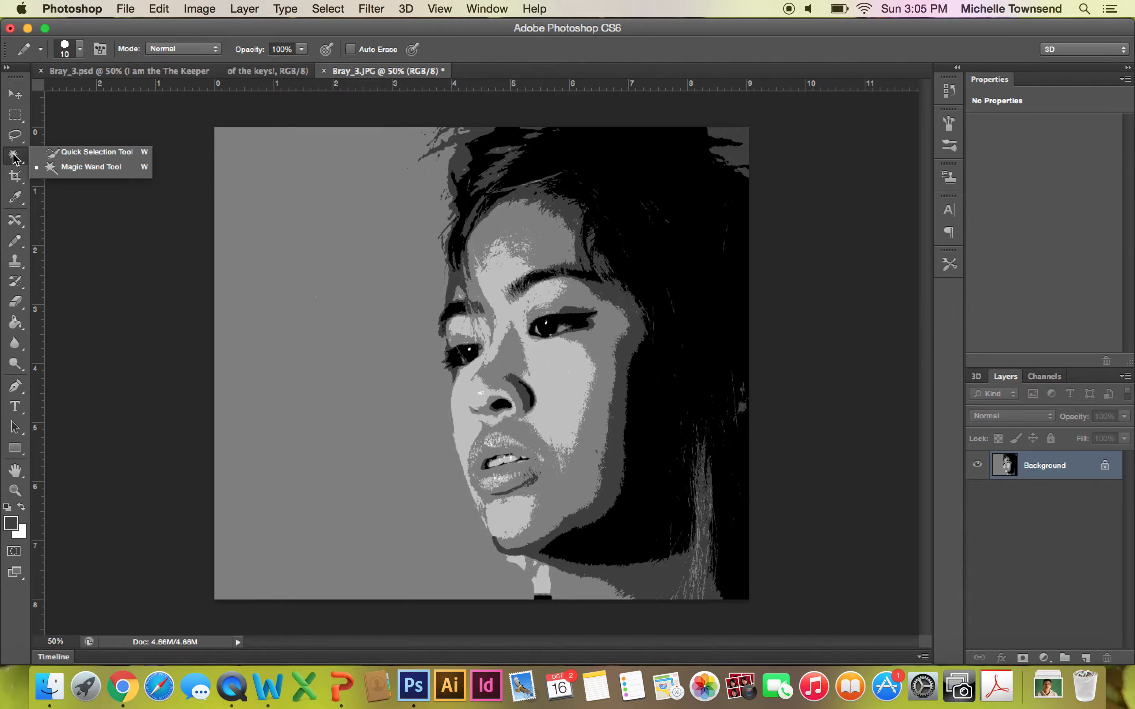
pyautogui.click(78, 168)
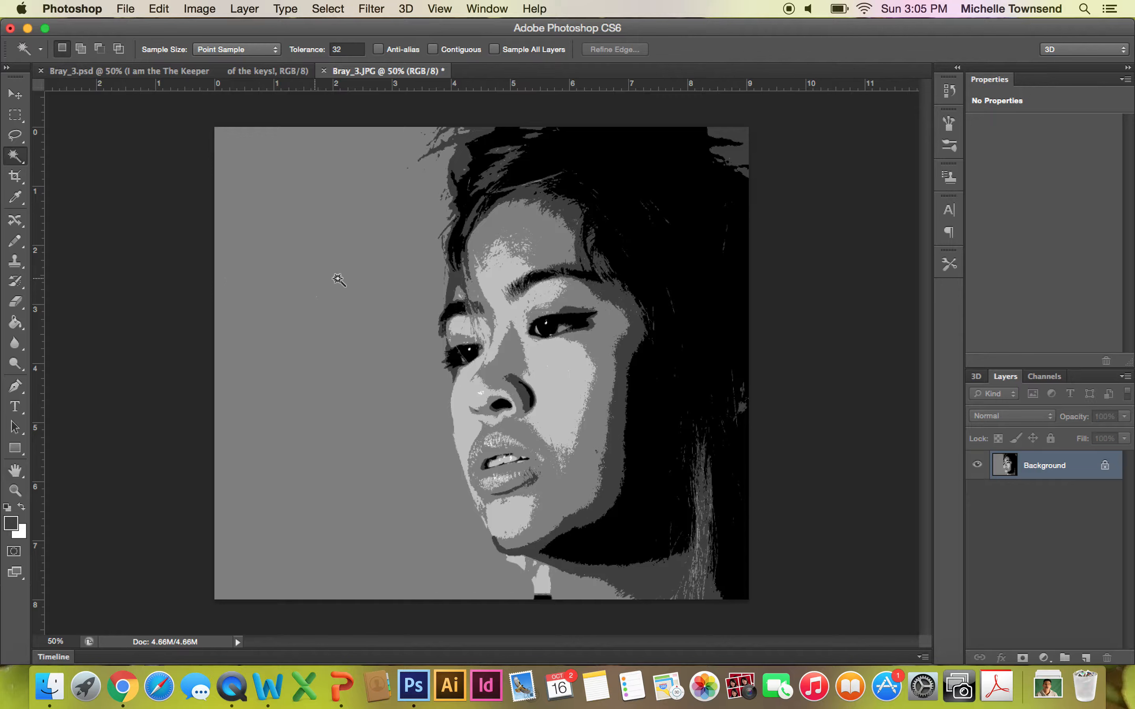
pyautogui.click(552, 385)
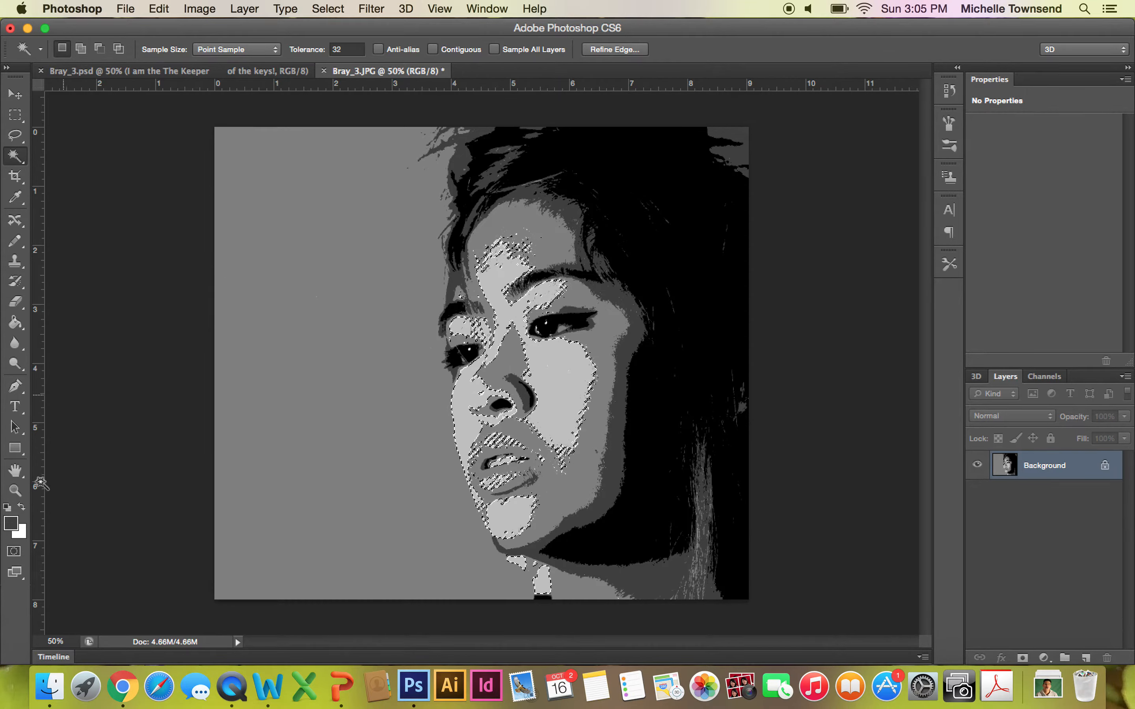
# Set the foreground color to bright yellow, hex e5f308
pyautogui.click(12, 524)
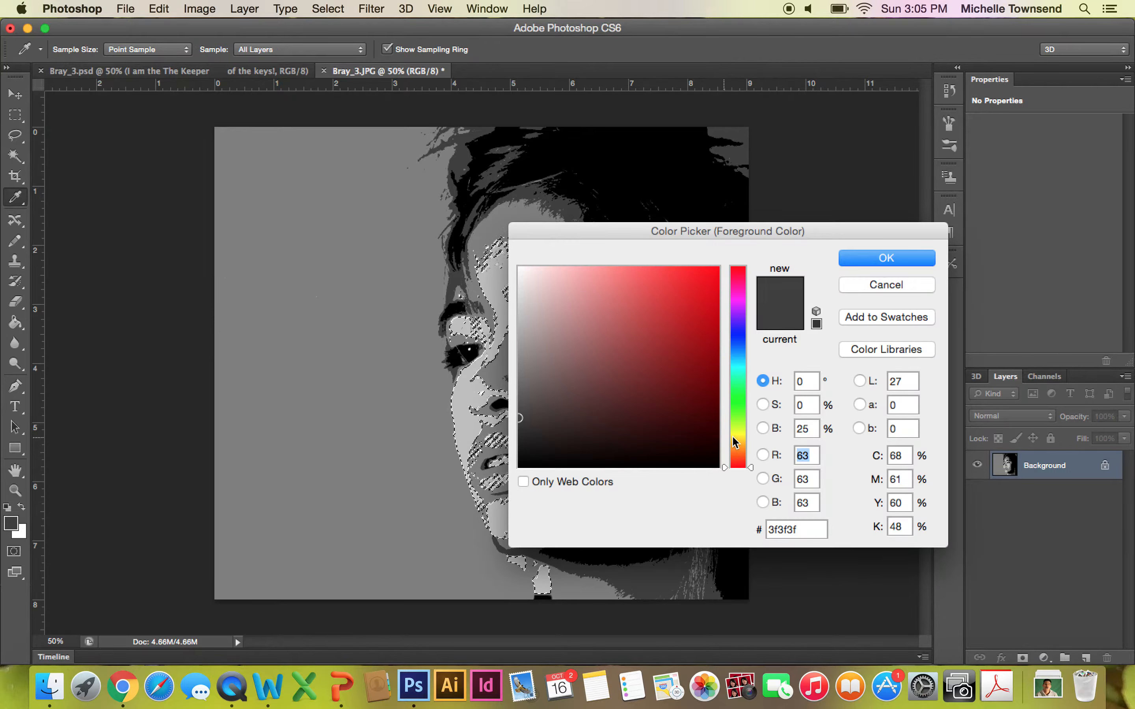
pyautogui.click(737, 429)
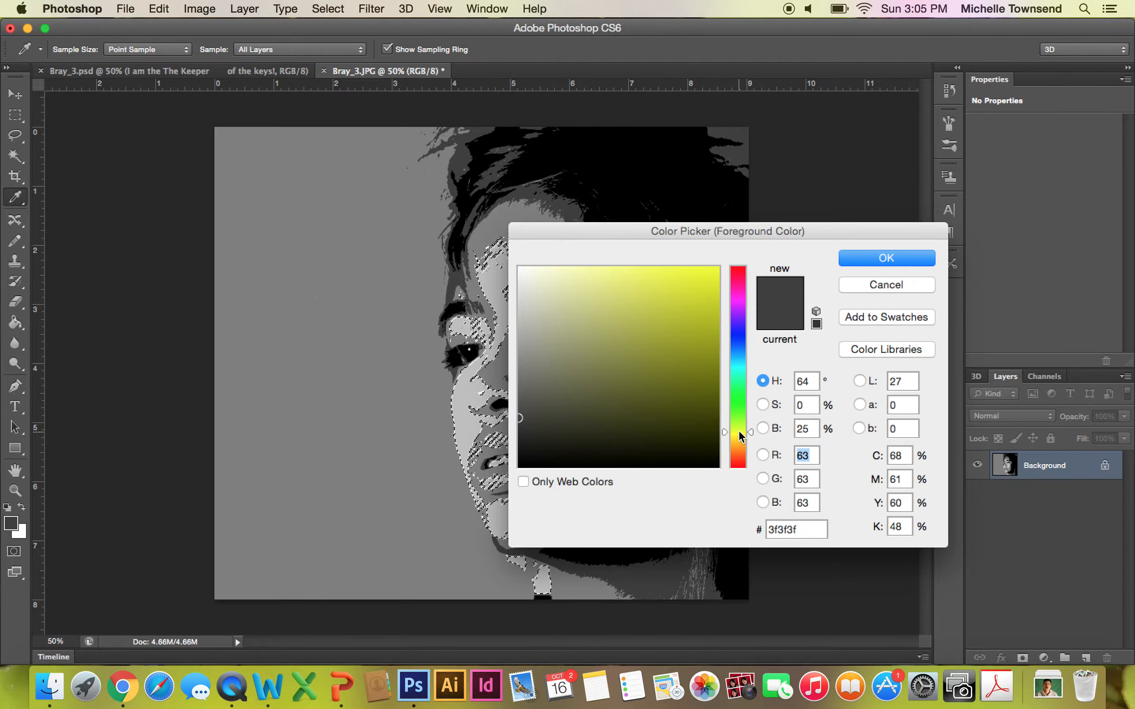
pyautogui.click(714, 278)
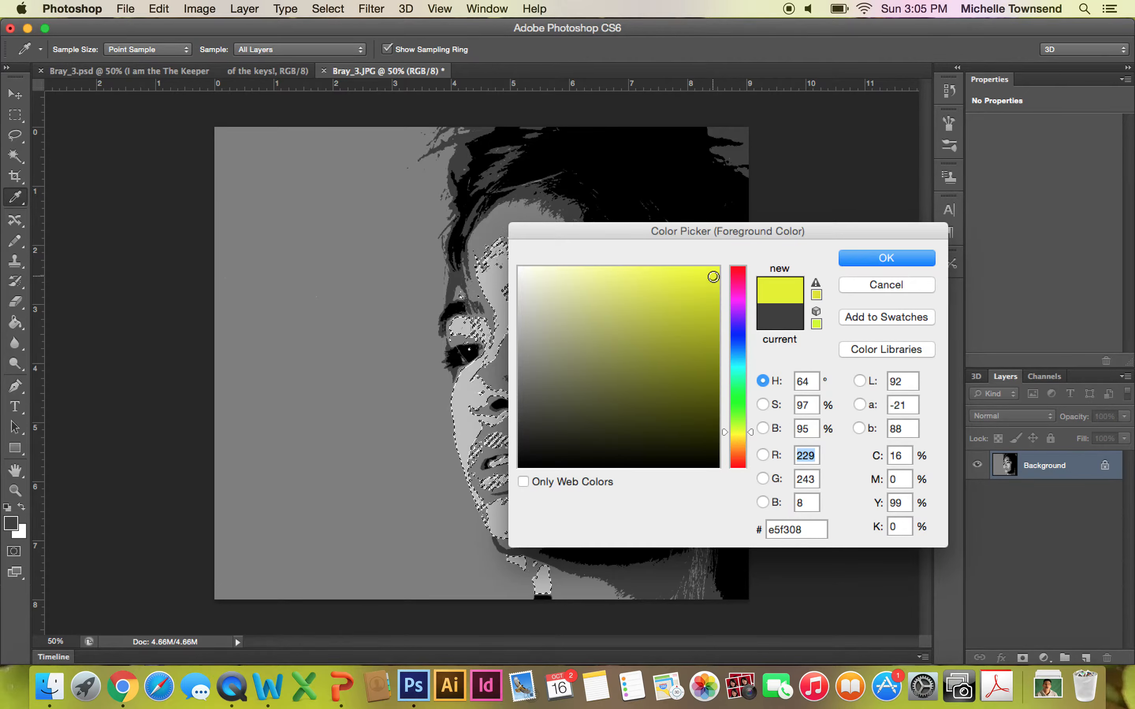
pyautogui.click(893, 258)
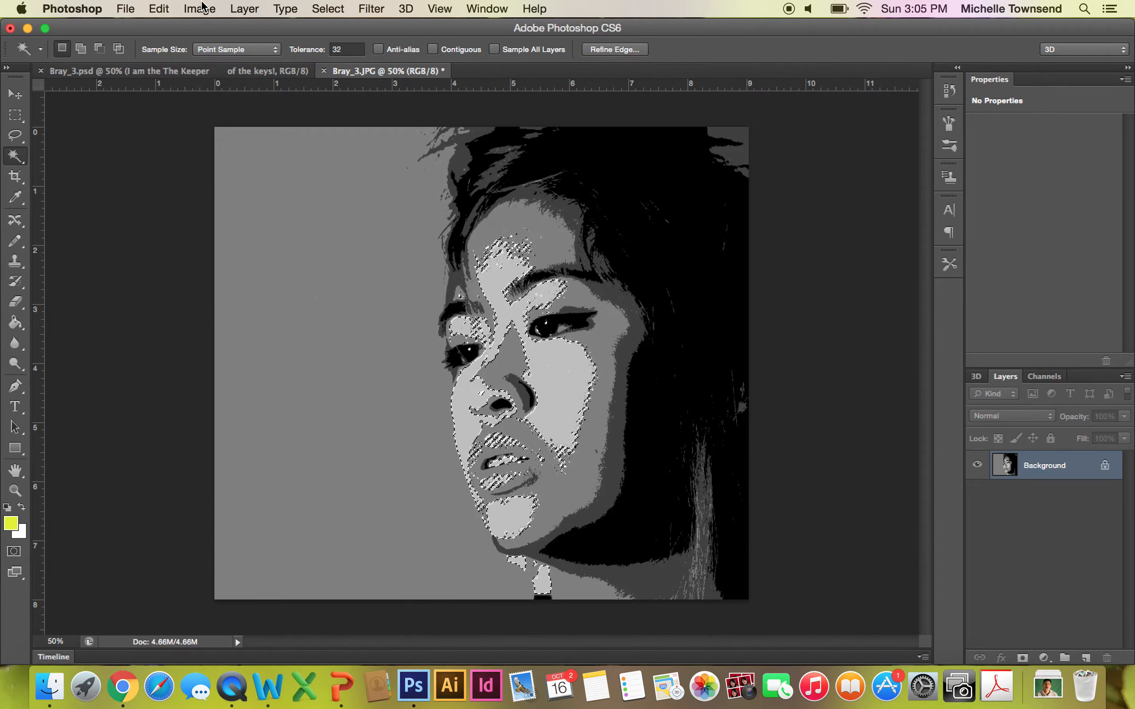
pyautogui.click(159, 9)
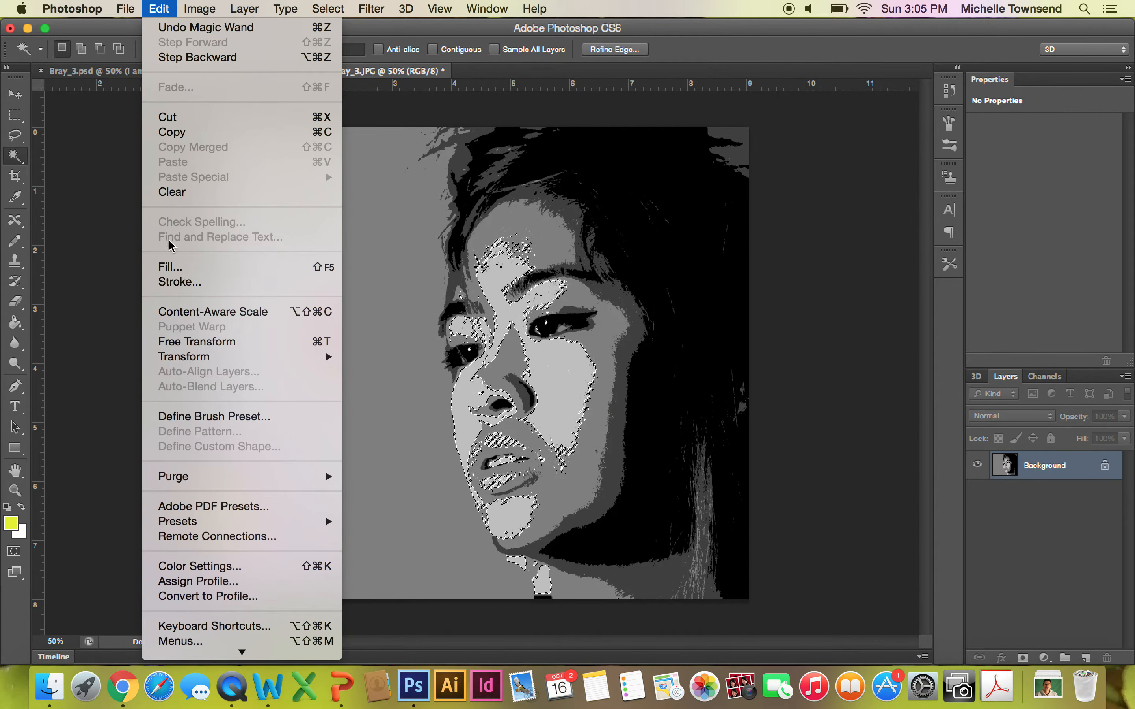
pyautogui.click(170, 267)
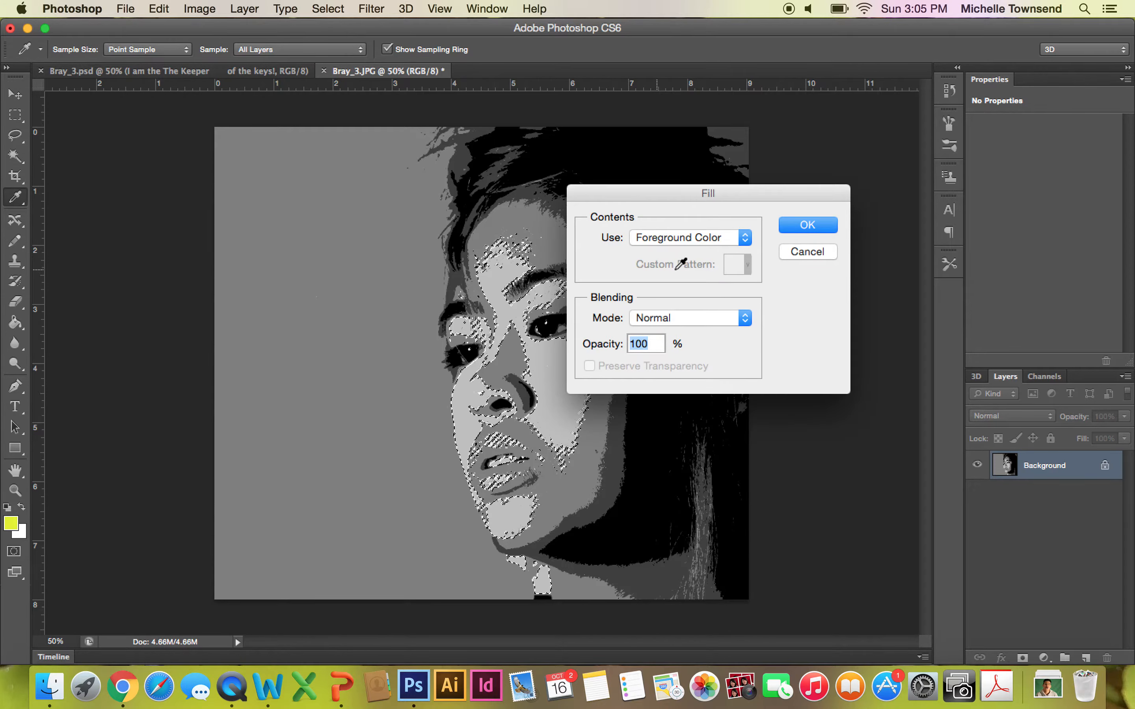
pyautogui.click(807, 225)
pyautogui.press('w')
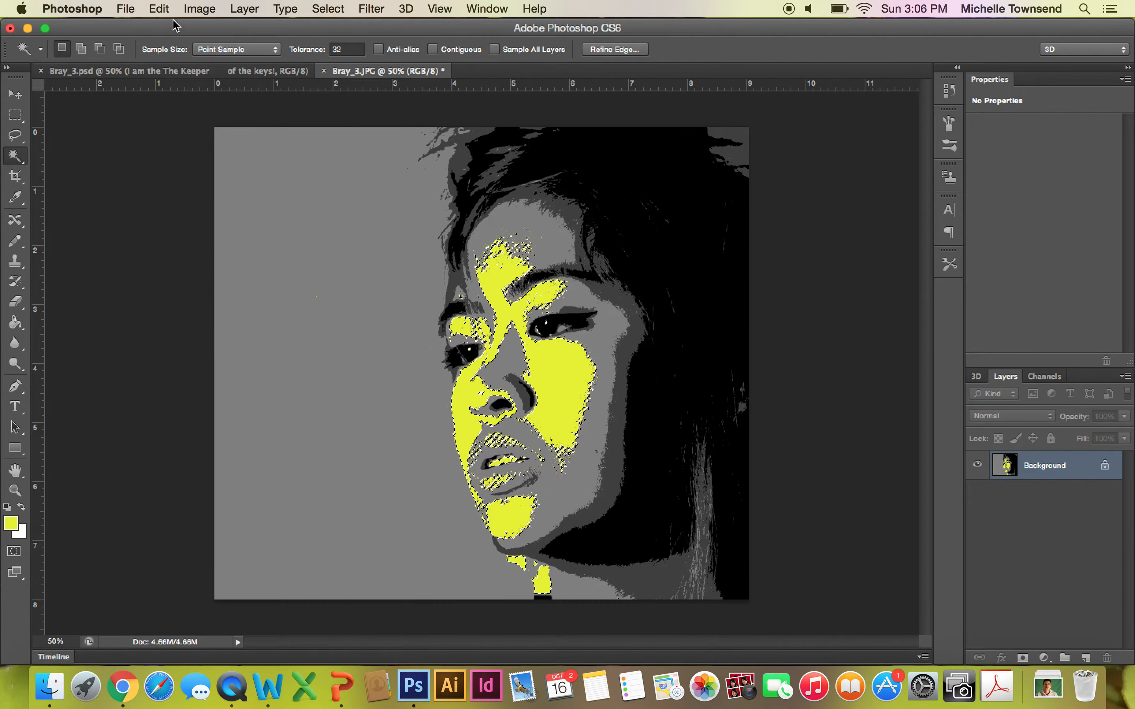
pyautogui.click(160, 10)
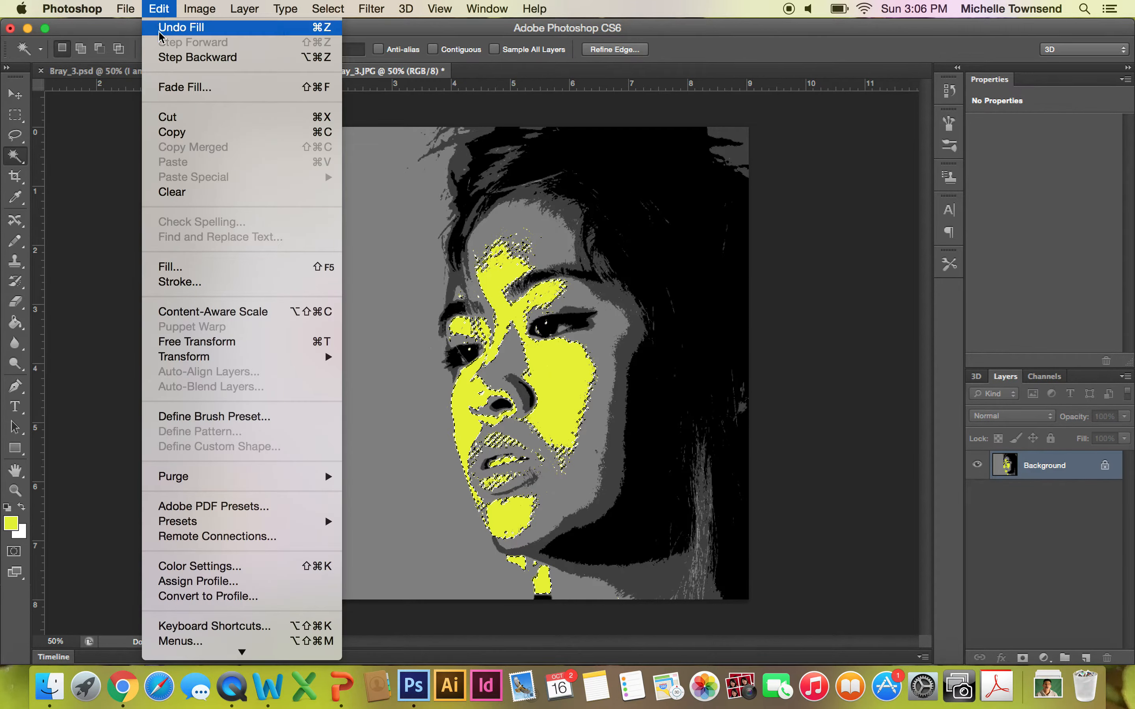
pyautogui.click(166, 59)
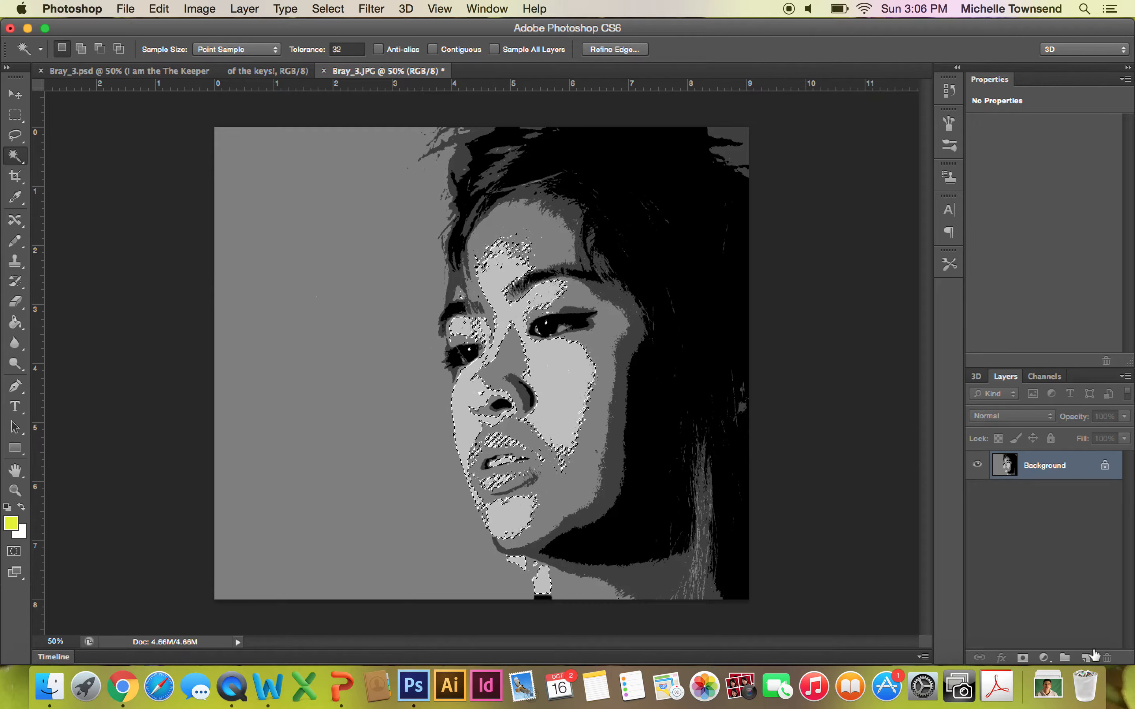
# Add a new layer, fill the selected face highlights with the yellow foreground color at 100% opacity, and deselect
pyautogui.click(1086, 658)
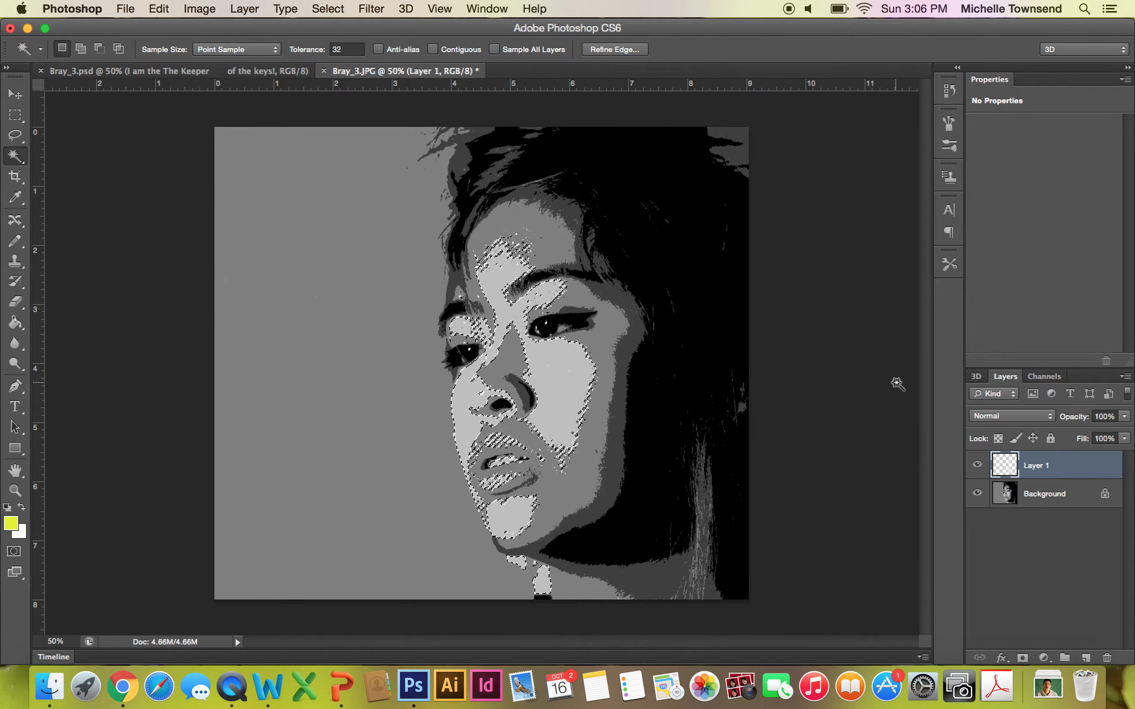
pyautogui.click(160, 9)
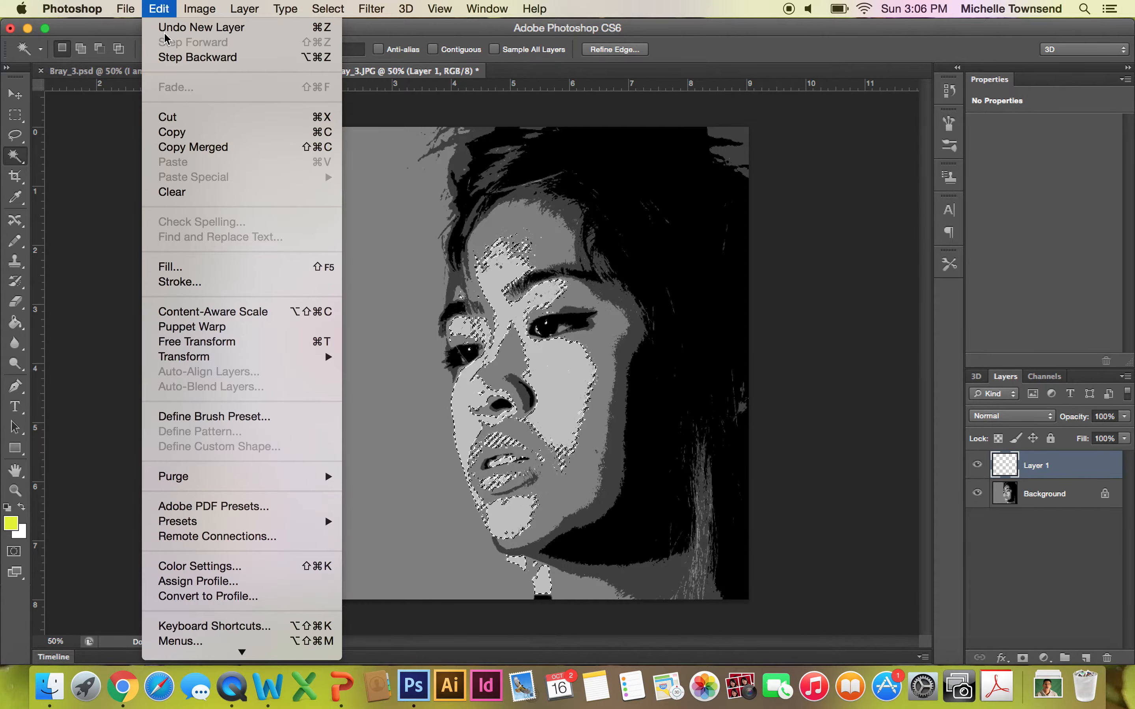
pyautogui.click(196, 271)
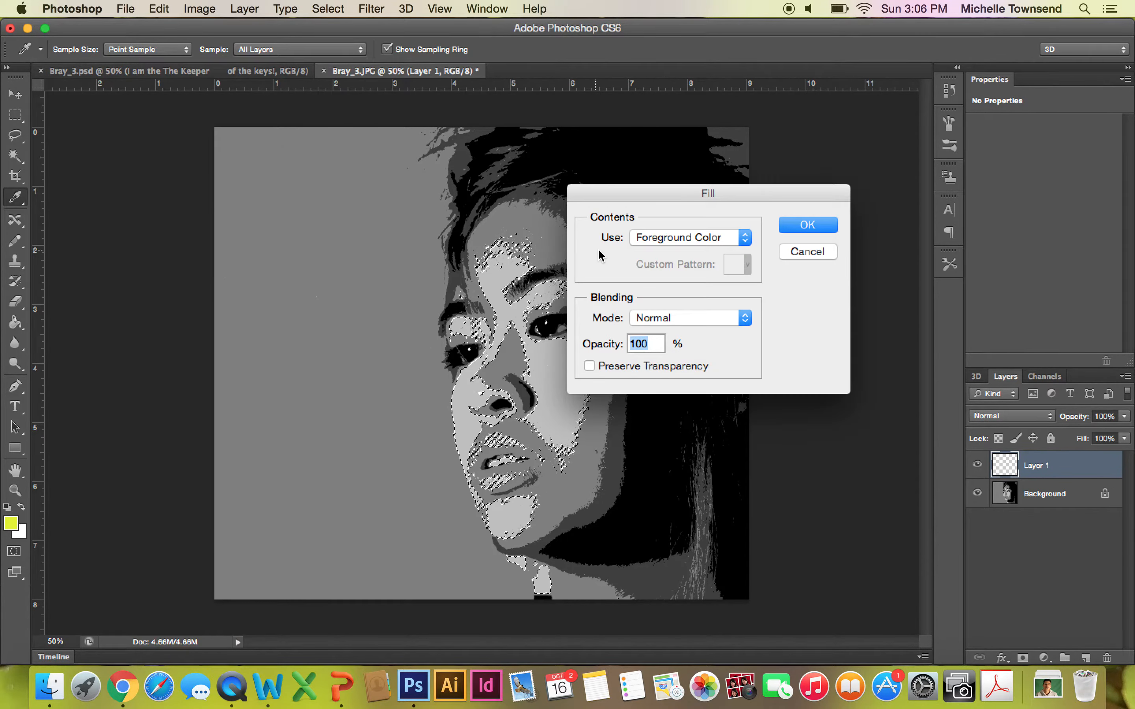
pyautogui.click(806, 225)
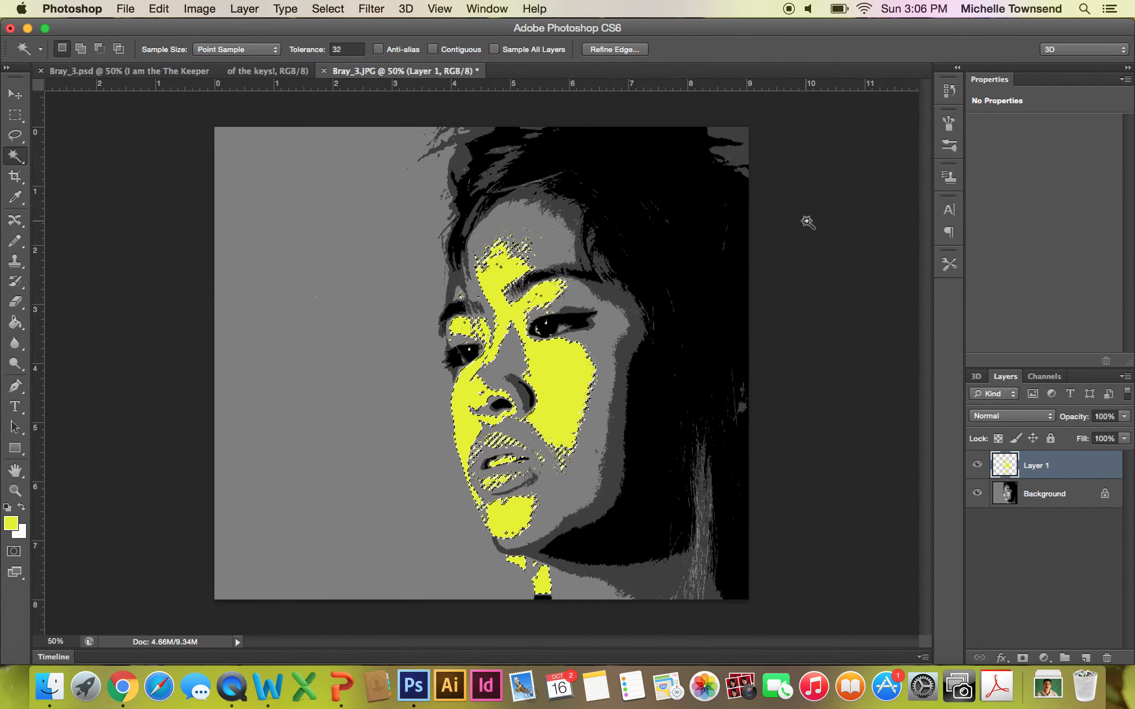
pyautogui.press('super+shift+s')
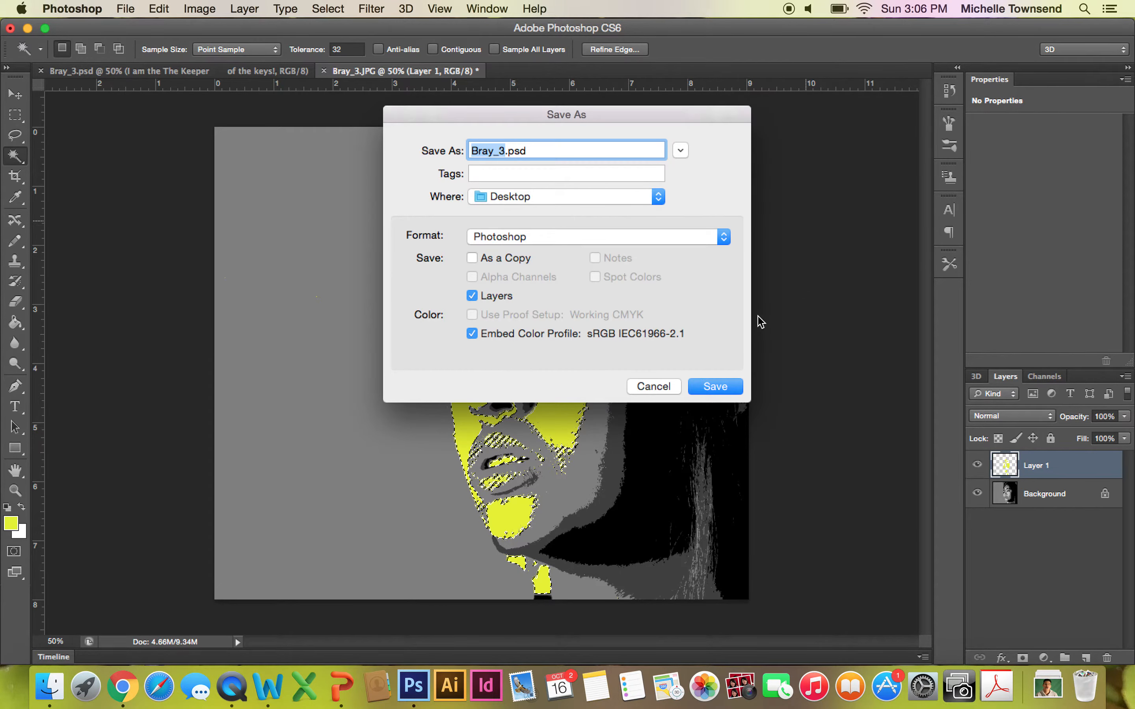
pyautogui.click(652, 386)
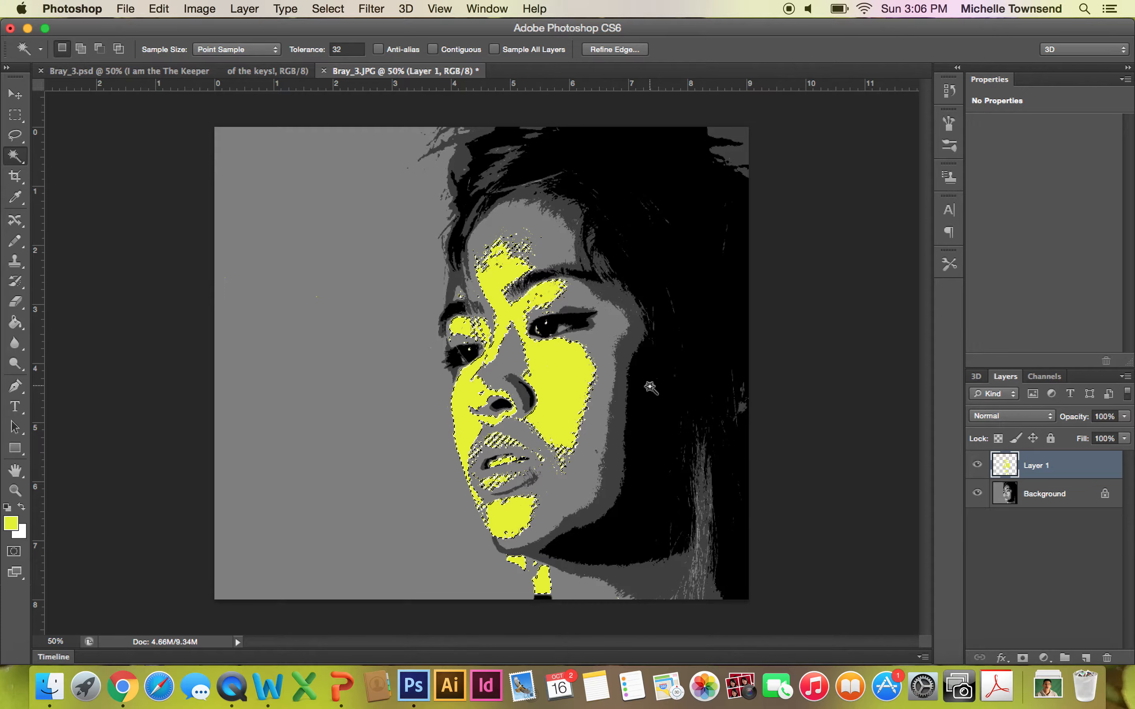
pyautogui.press('super+d')
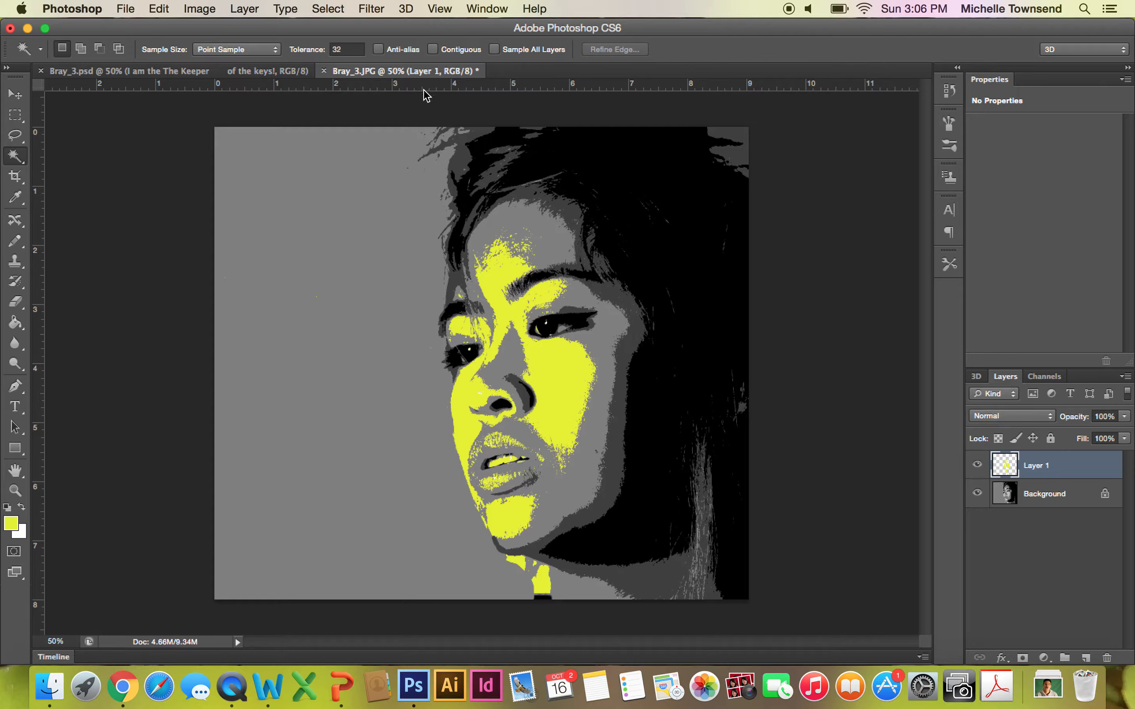
# Apply the Halftone Pattern filter to the yellow highlights layer with size 4 and the Dot pattern type, adjusting the contrast
pyautogui.click(374, 10)
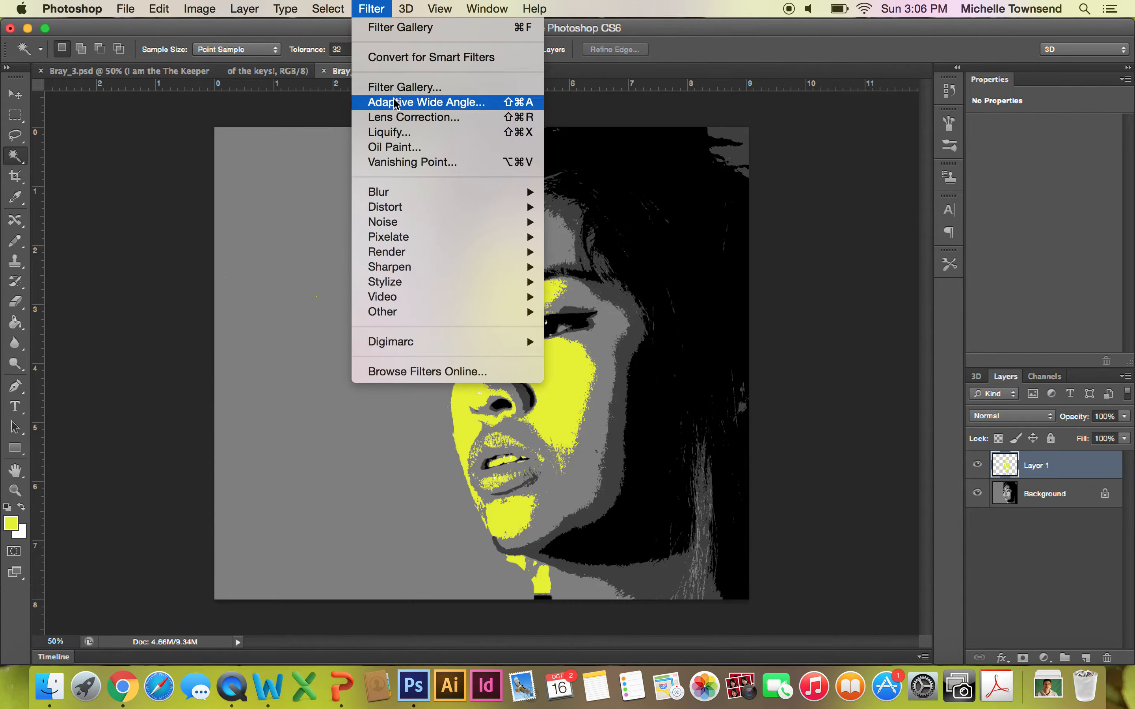
pyautogui.moveTo(388, 224)
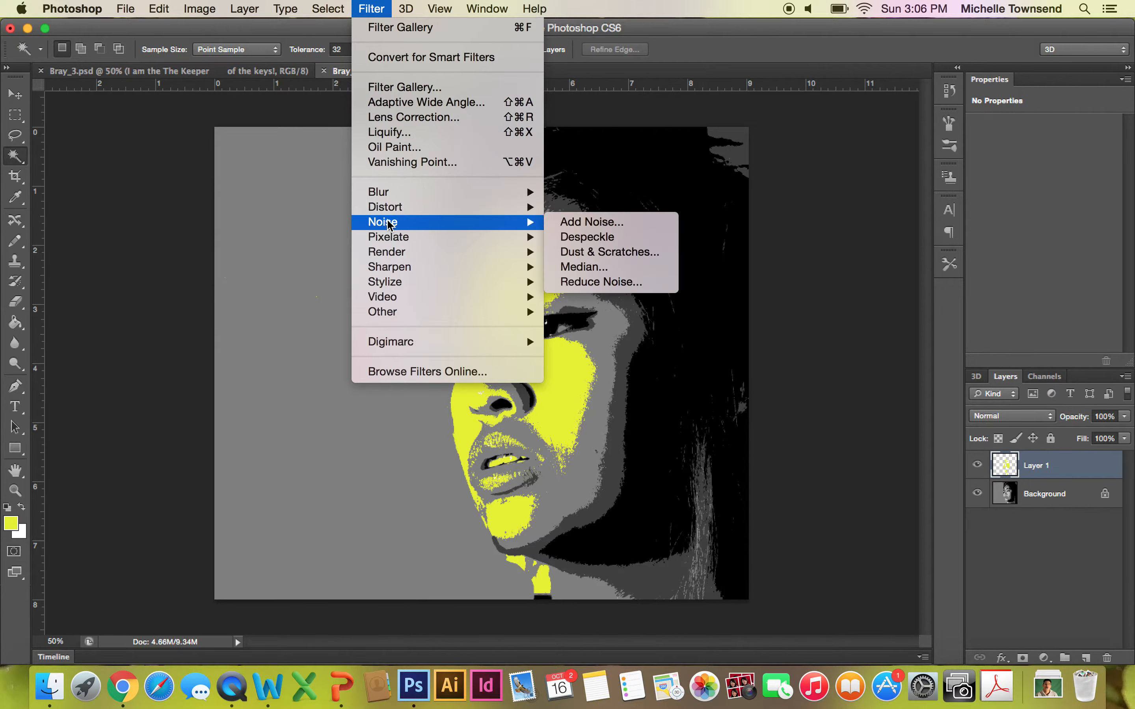
pyautogui.click(412, 89)
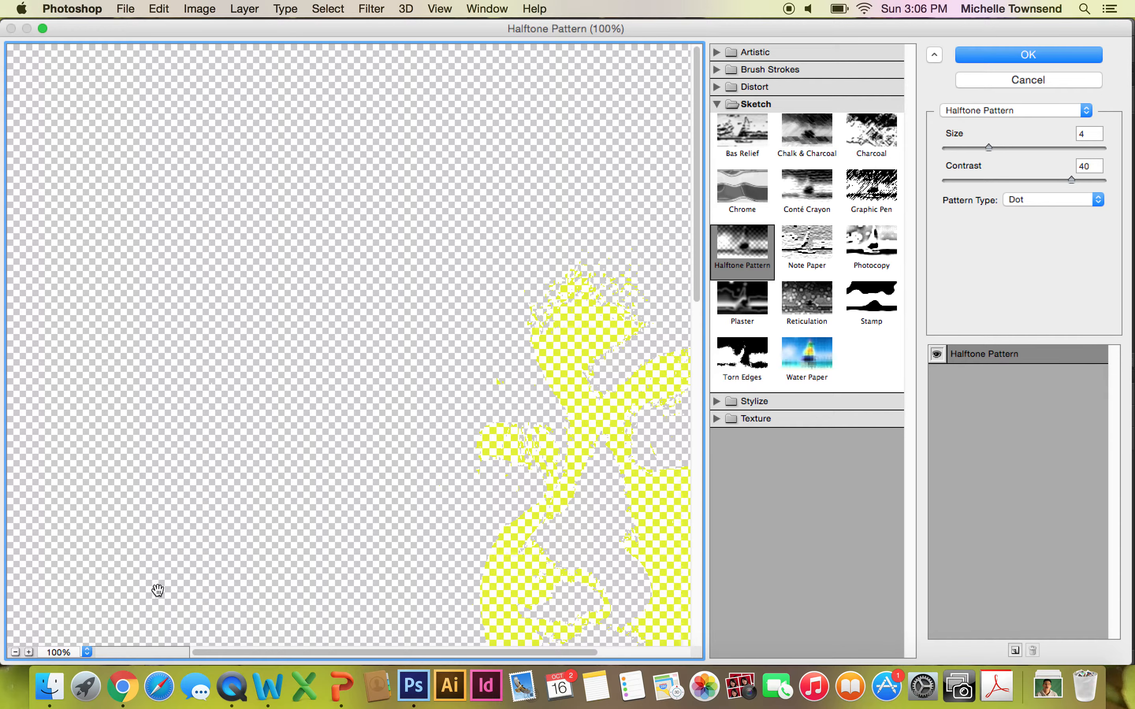
pyautogui.click(87, 652)
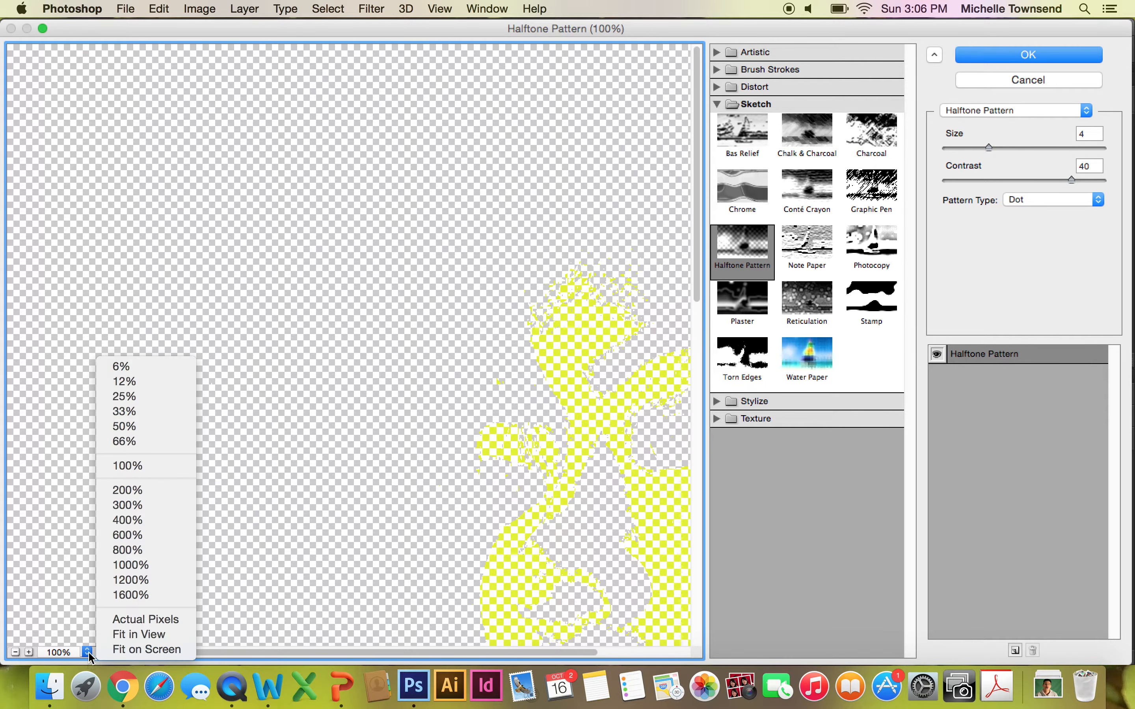
pyautogui.click(127, 635)
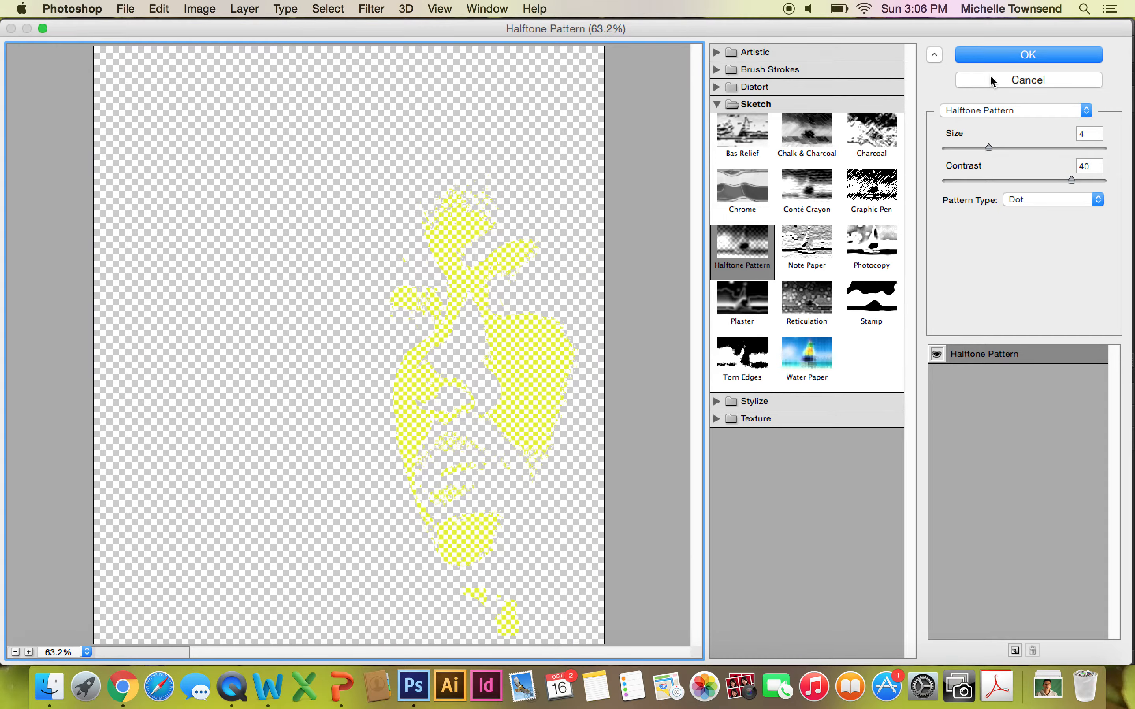
pyautogui.moveTo(988, 146)
pyautogui.mouseDown()
pyautogui.moveTo(1037, 150)
pyautogui.moveTo(970, 151)
pyautogui.moveTo(993, 150)
pyautogui.mouseUp()
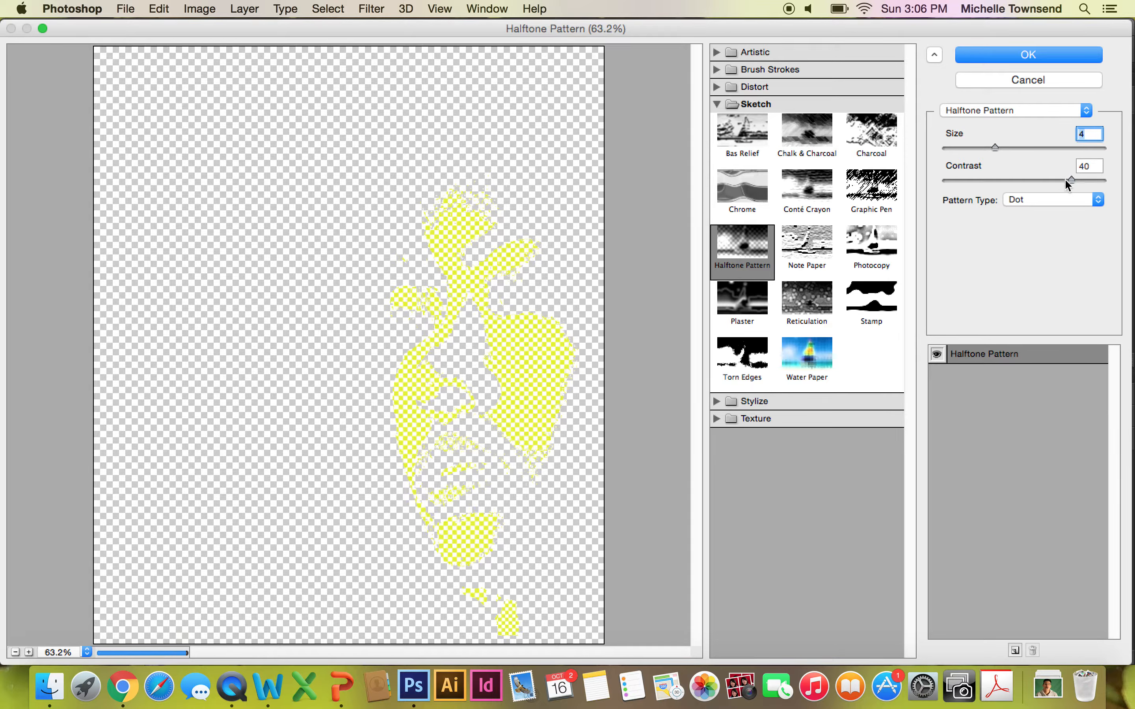
pyautogui.moveTo(1068, 176); pyautogui.dragTo(979, 186)
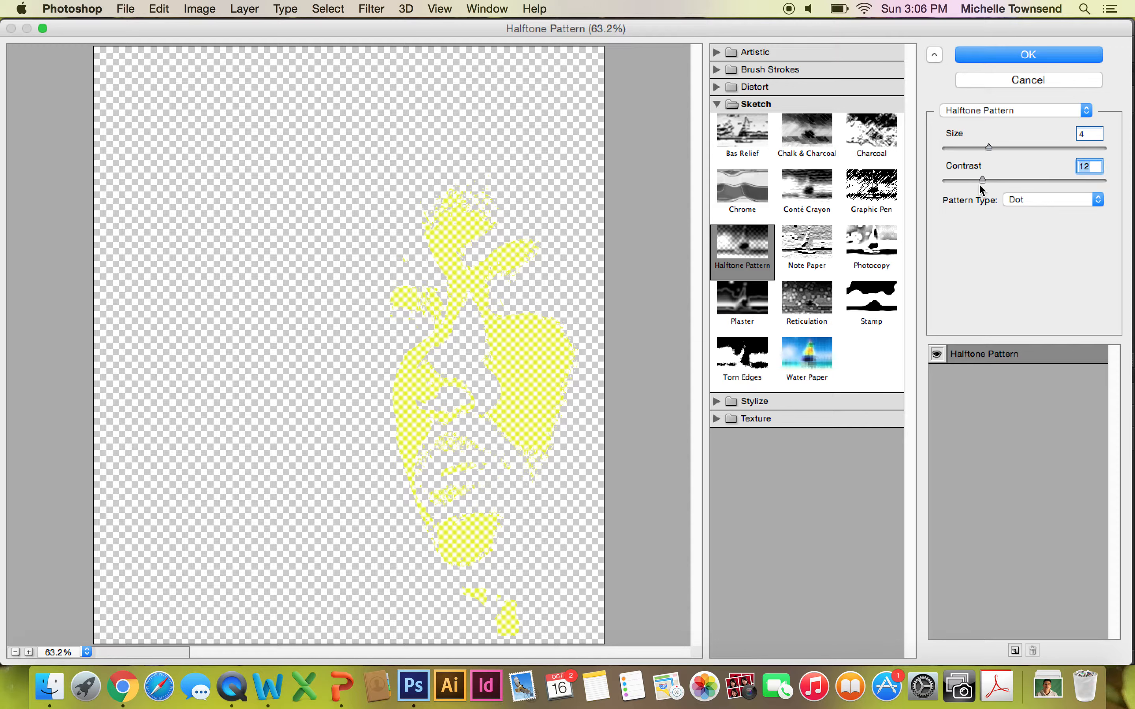
pyautogui.moveTo(982, 177); pyautogui.dragTo(1063, 171)
pyautogui.click(1094, 167)
pyautogui.write('0')
pyautogui.click(1025, 54)
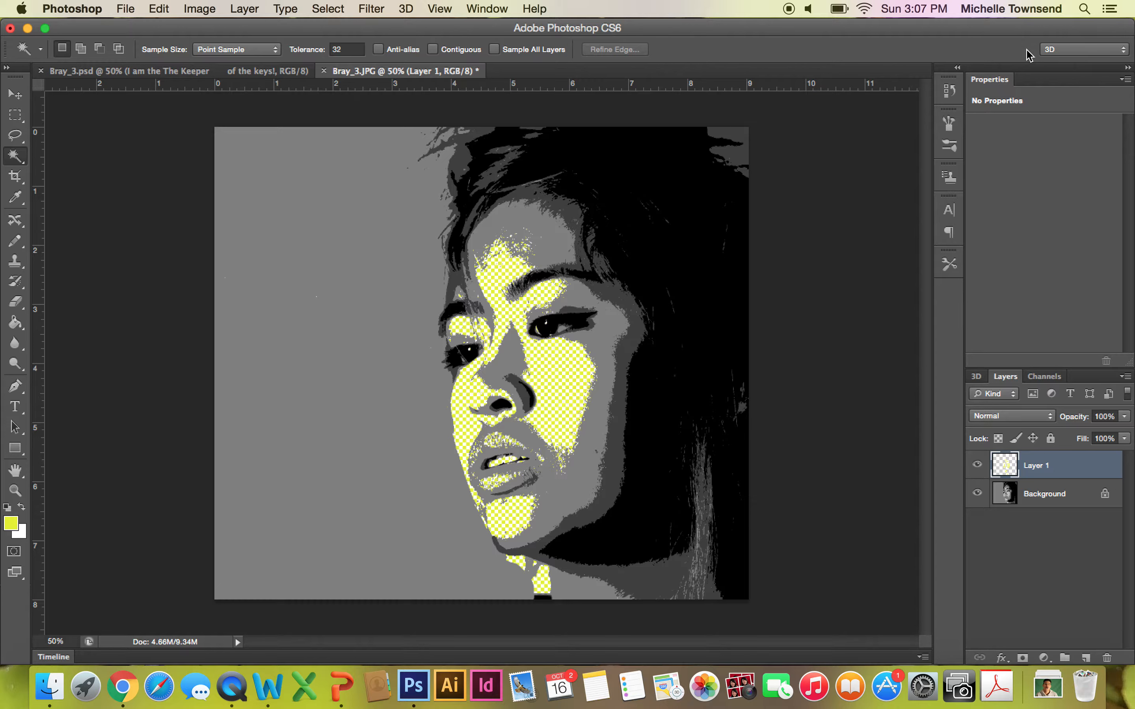
# Select all mid-gray areas of the Background layer with the Magic Wand and set the foreground color to red, hex f30818
pyautogui.click(1049, 501)
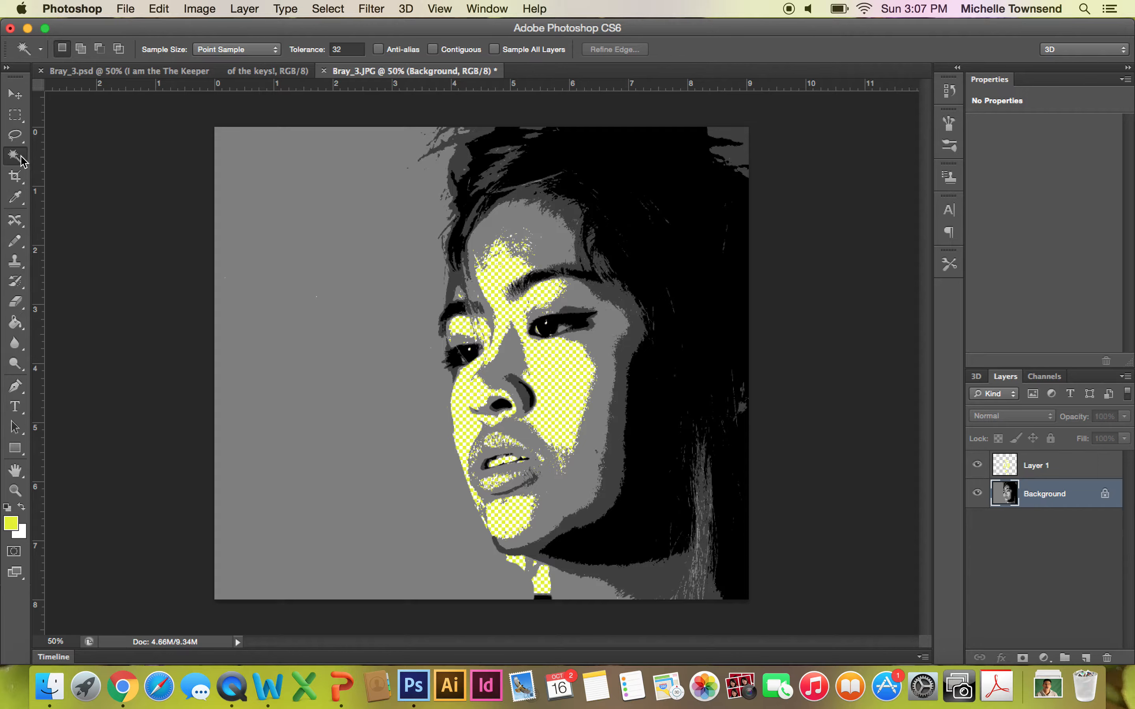
pyautogui.click(567, 500)
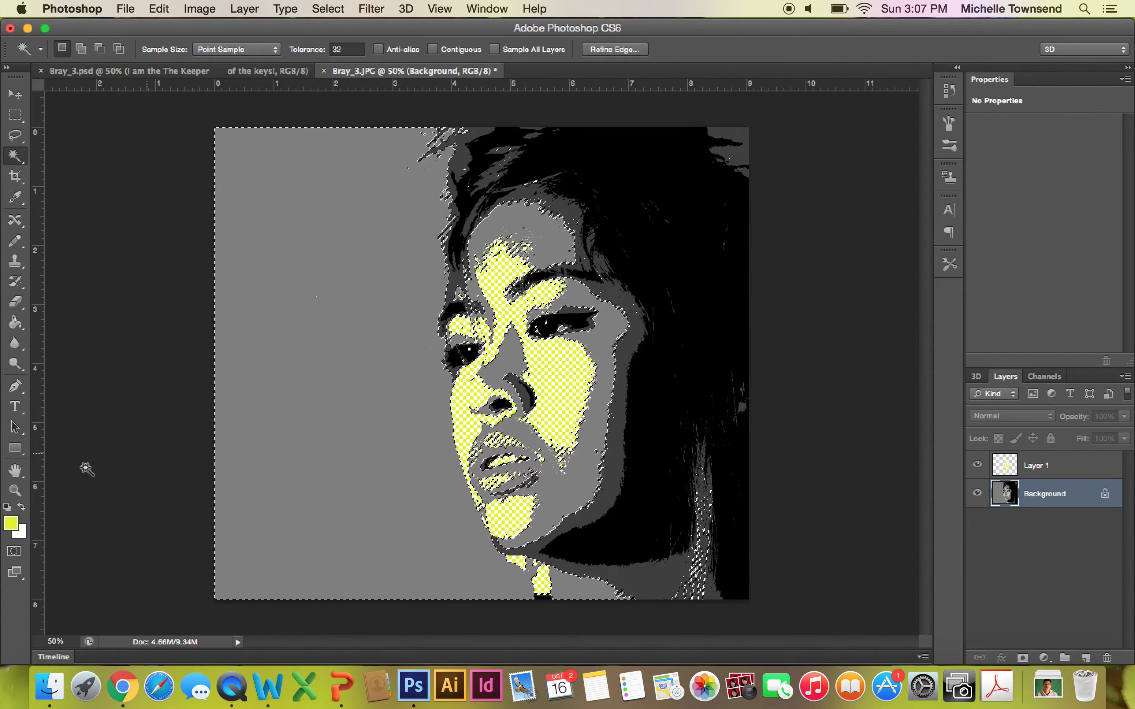
pyautogui.click(14, 521)
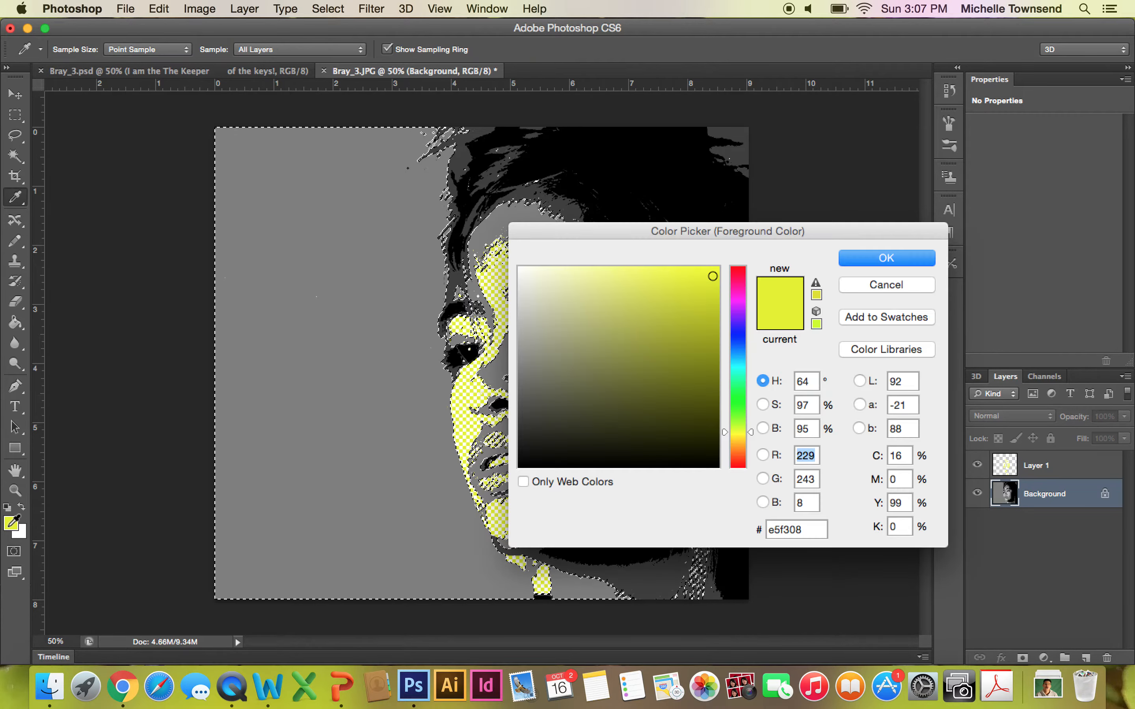
pyautogui.click(738, 271)
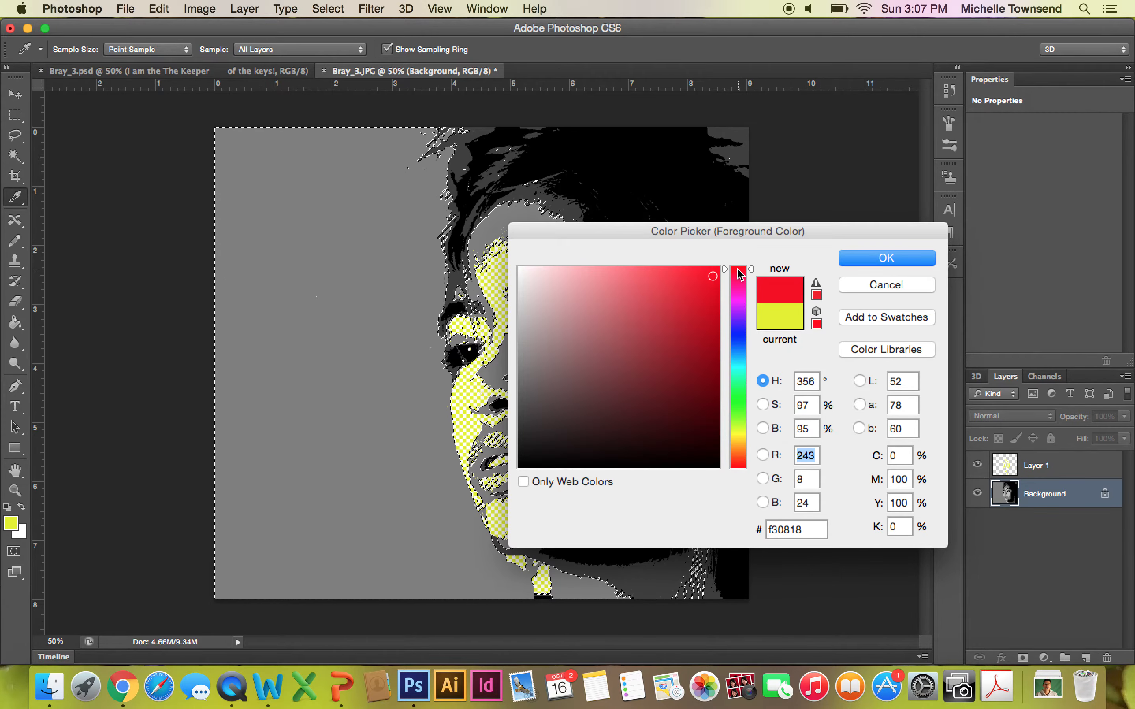
pyautogui.click(885, 258)
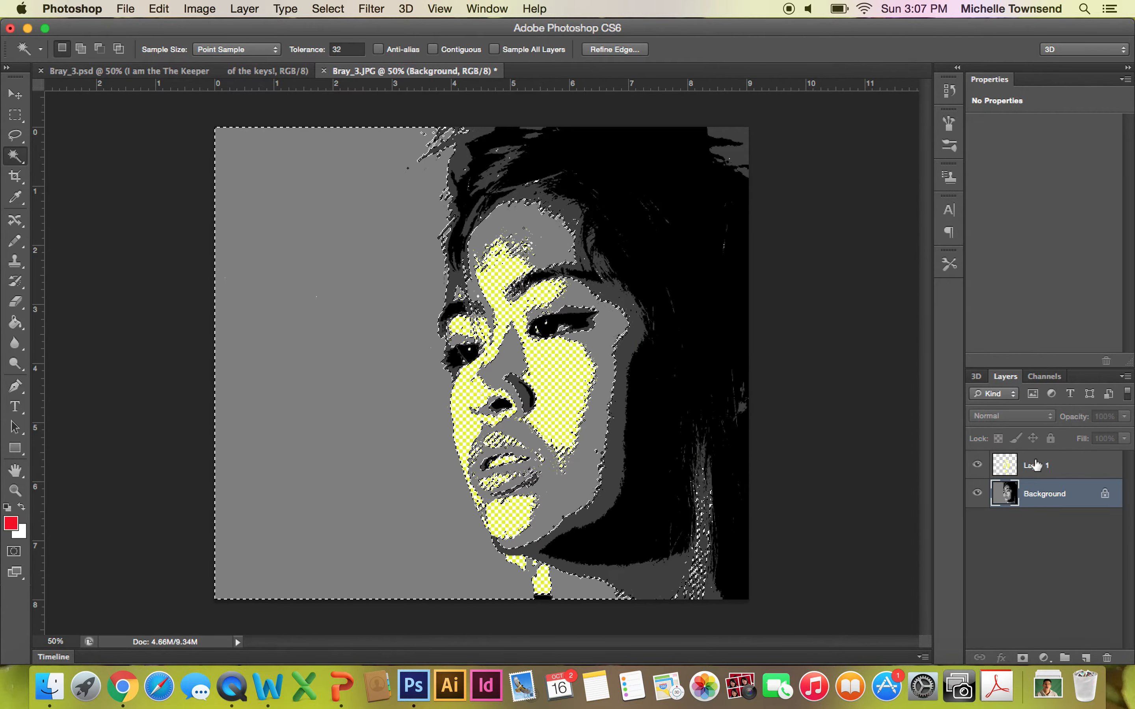
# Add a new layer above the Background, fill the selected mid-gray areas with the red foreground color at 100% opacity, and deselect
pyautogui.click(1087, 658)
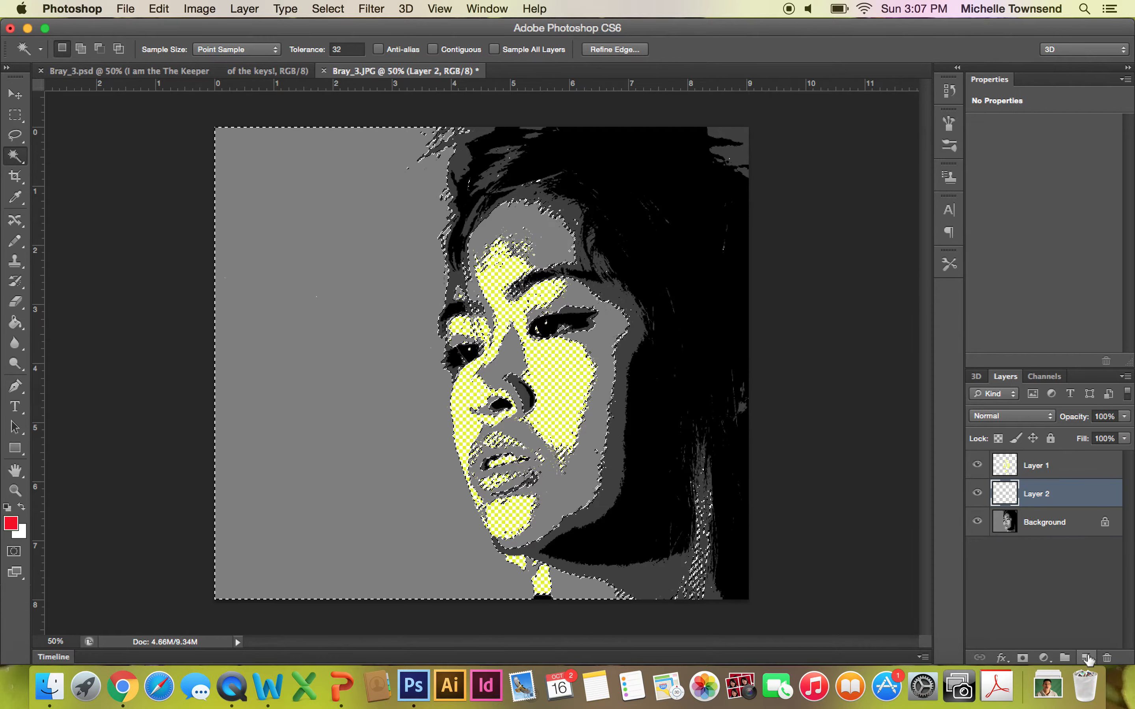
pyautogui.click(160, 9)
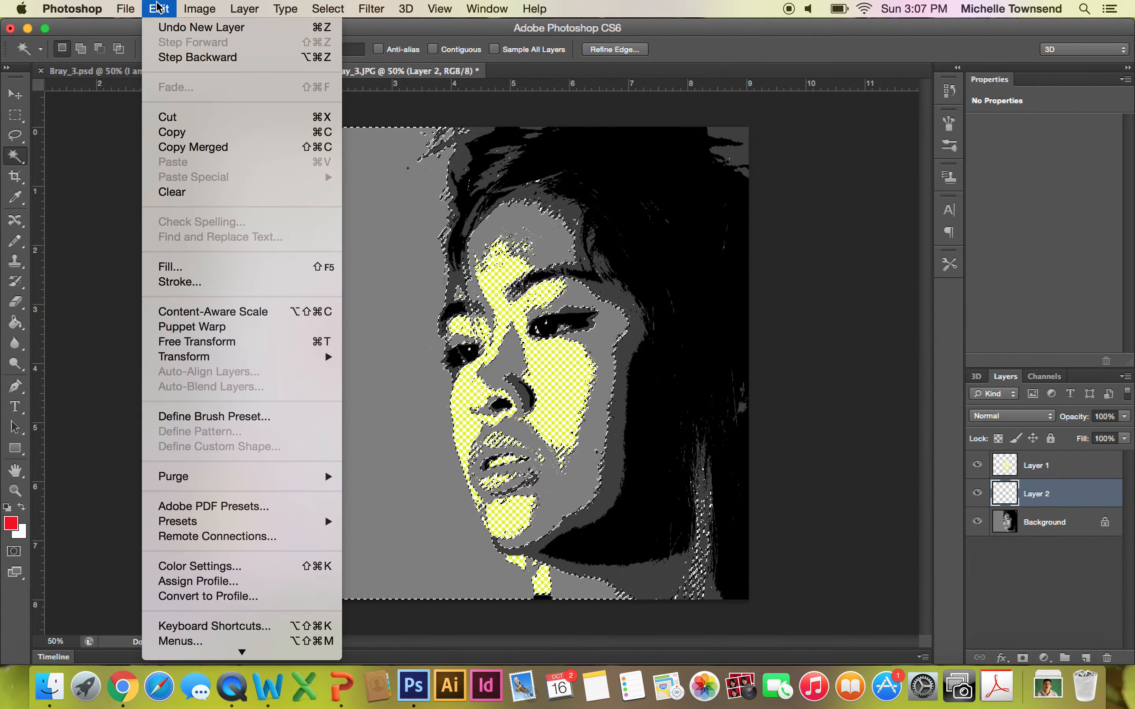
pyautogui.click(171, 266)
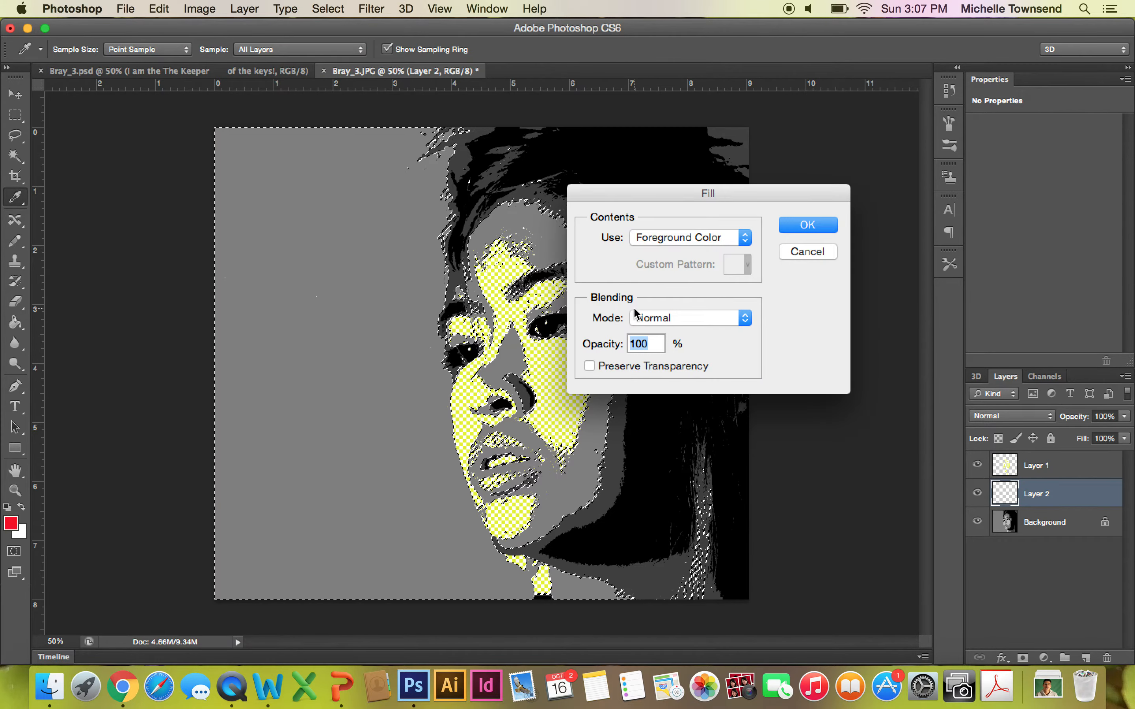
pyautogui.click(825, 225)
pyautogui.press('w')
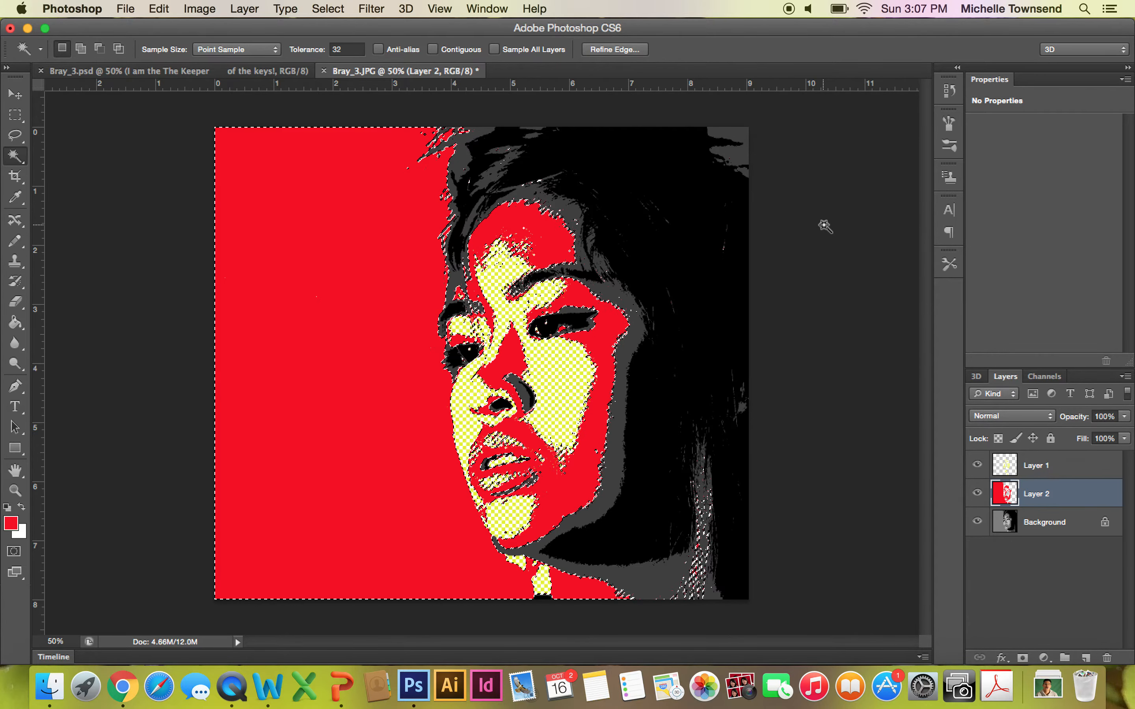
pyautogui.click(825, 226)
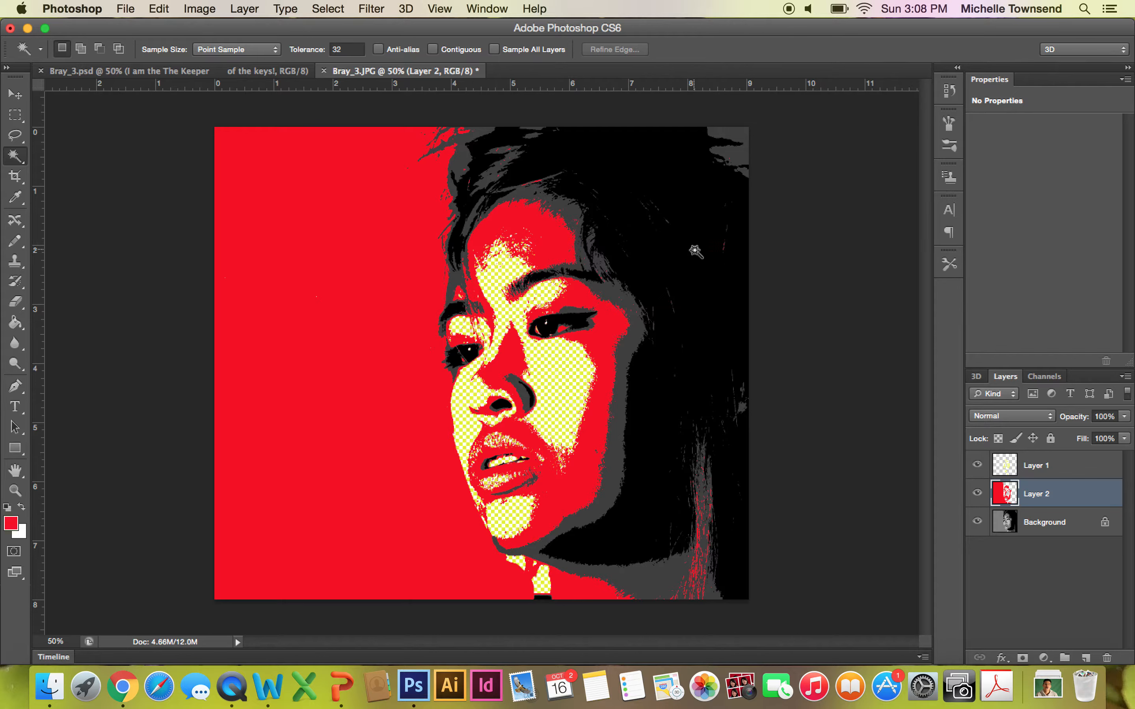
# Select all black areas of the Background layer with the Magic Wand and set the foreground color to dark blue, hex 0d0555
pyautogui.click(1066, 528)
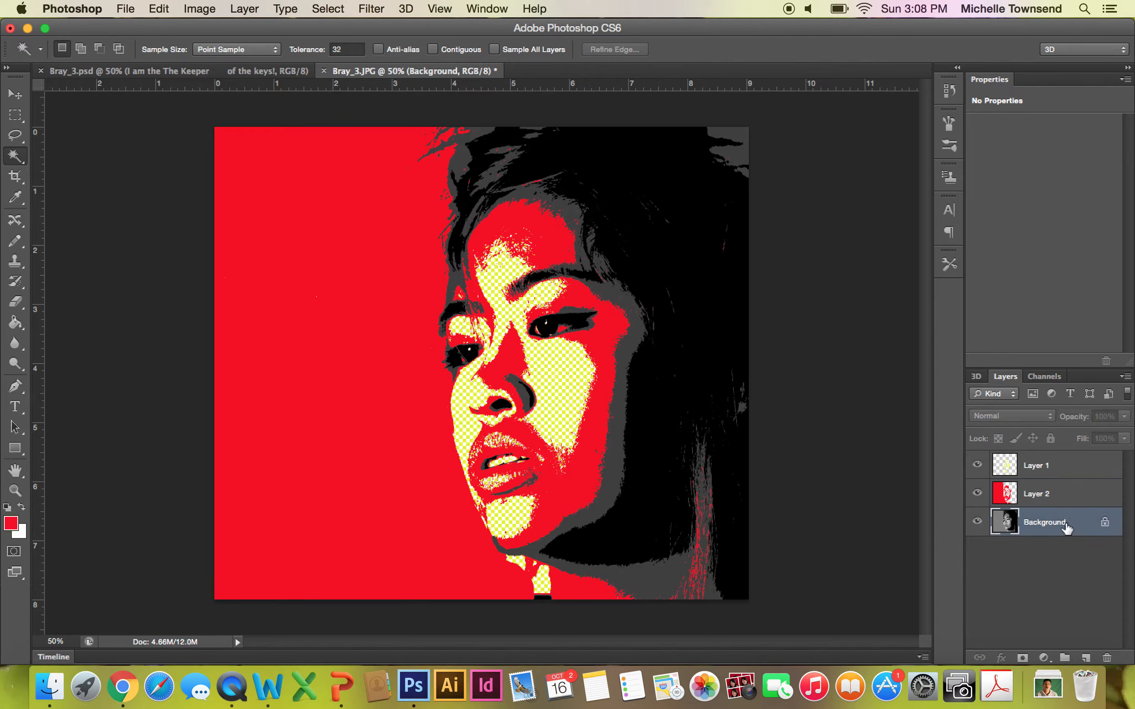
pyautogui.click(716, 305)
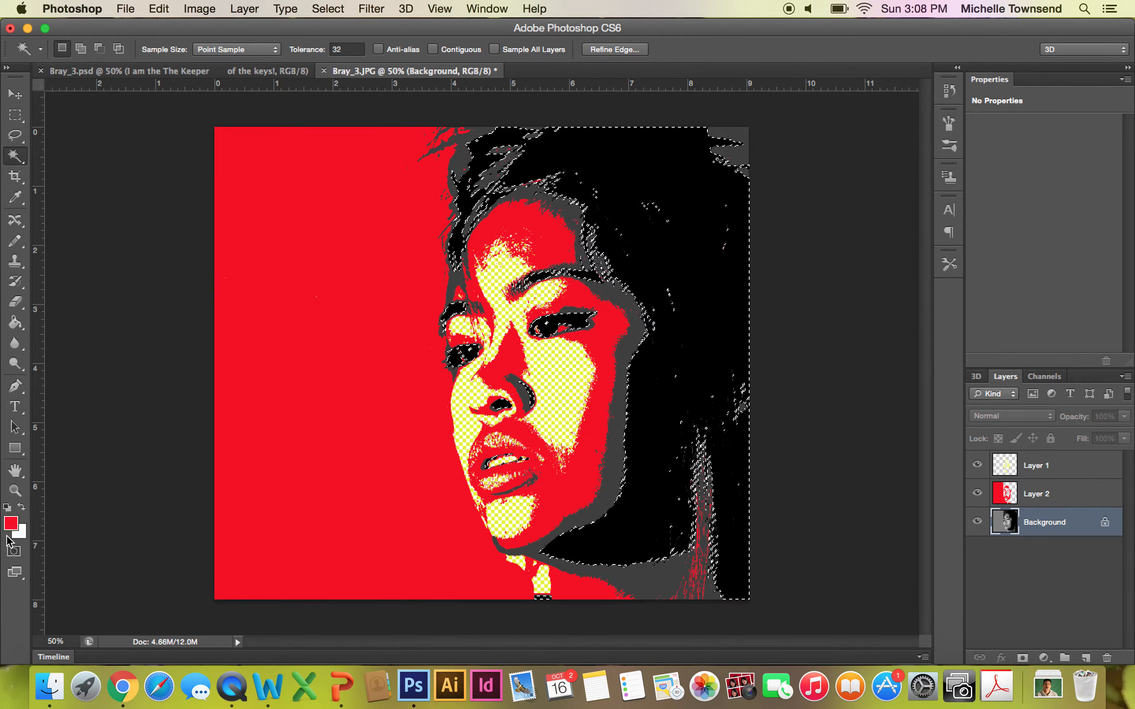
pyautogui.click(11, 523)
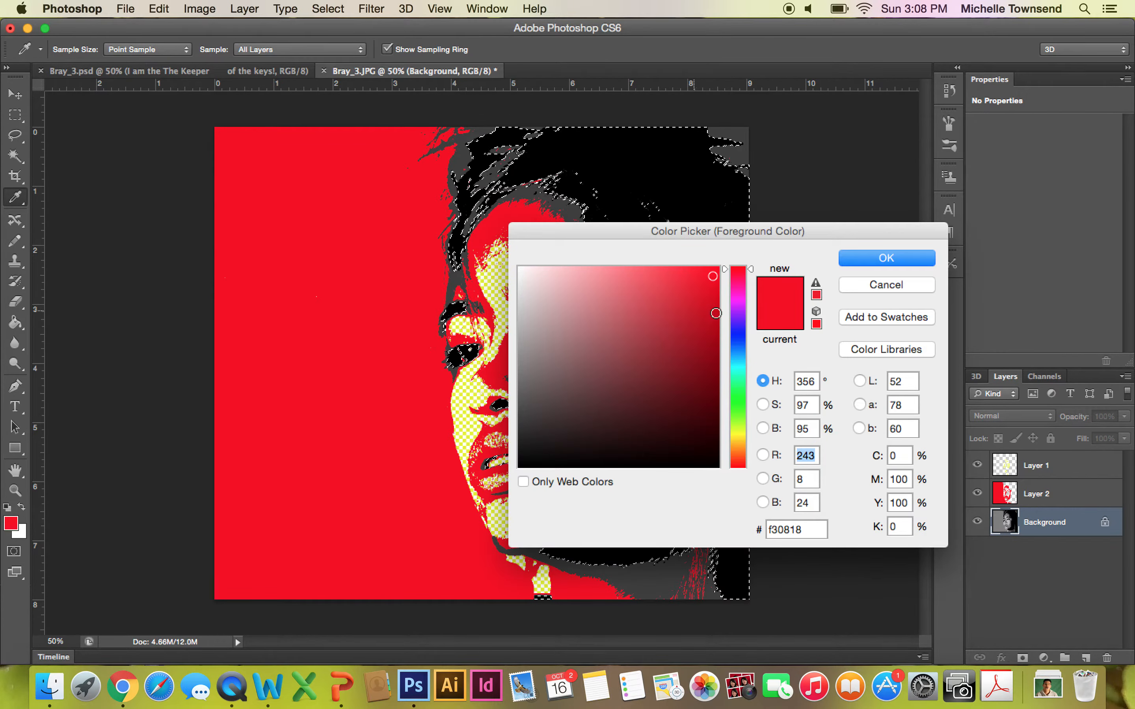
pyautogui.click(740, 330)
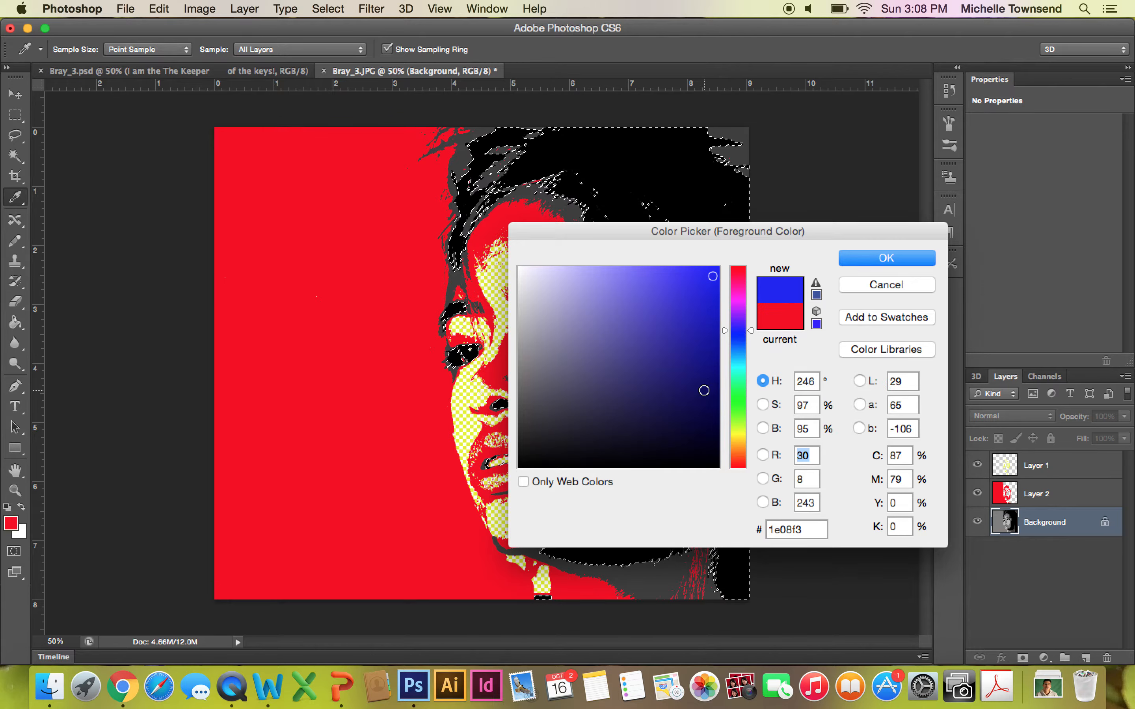
pyautogui.click(707, 401)
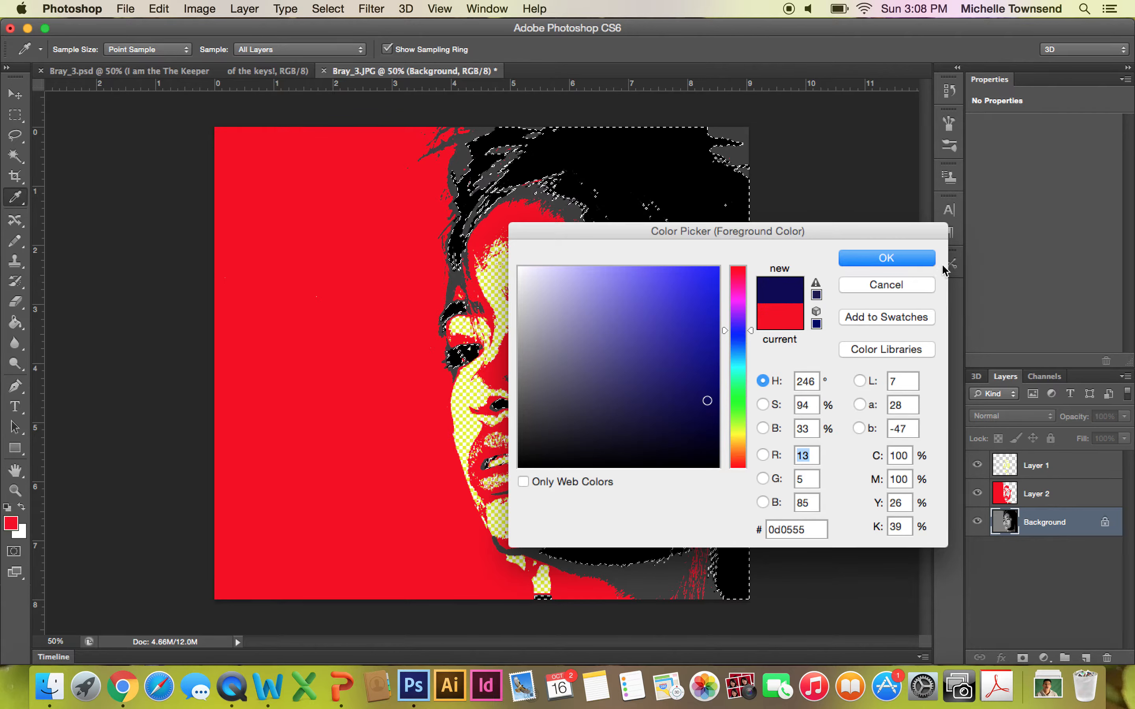
pyautogui.click(912, 263)
pyautogui.press('w')
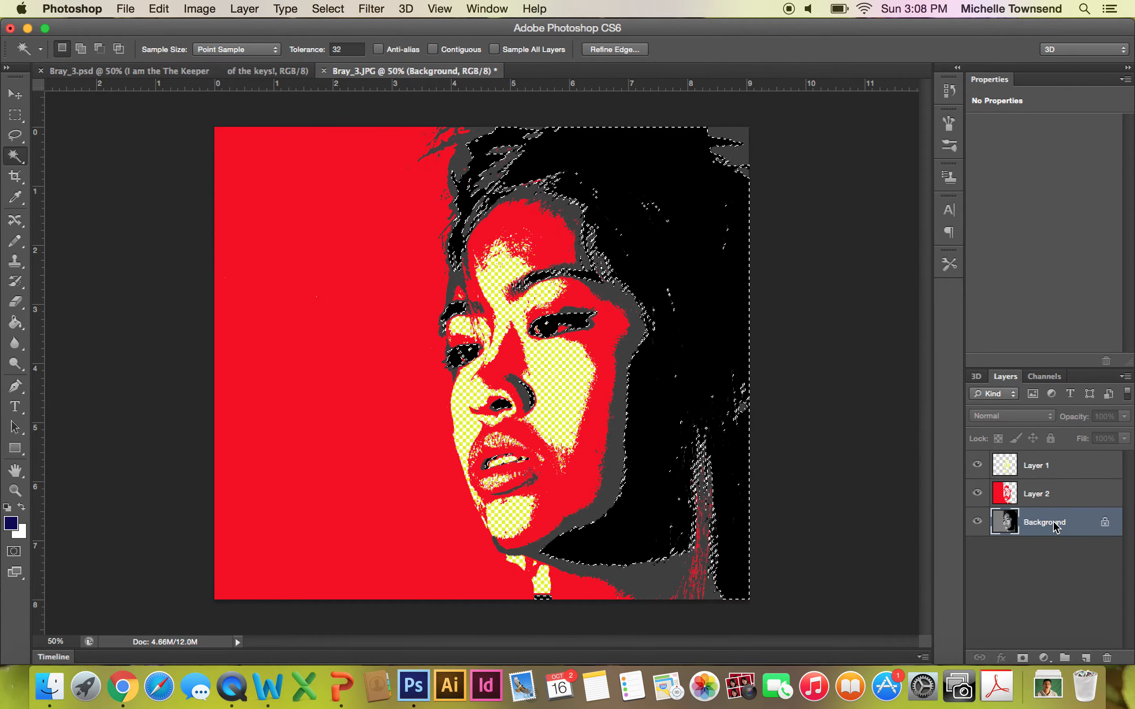
# Add a new layer above the Background, fill the selected black areas with the dark blue foreground color at 100% opacity, and deselect
pyautogui.click(1085, 658)
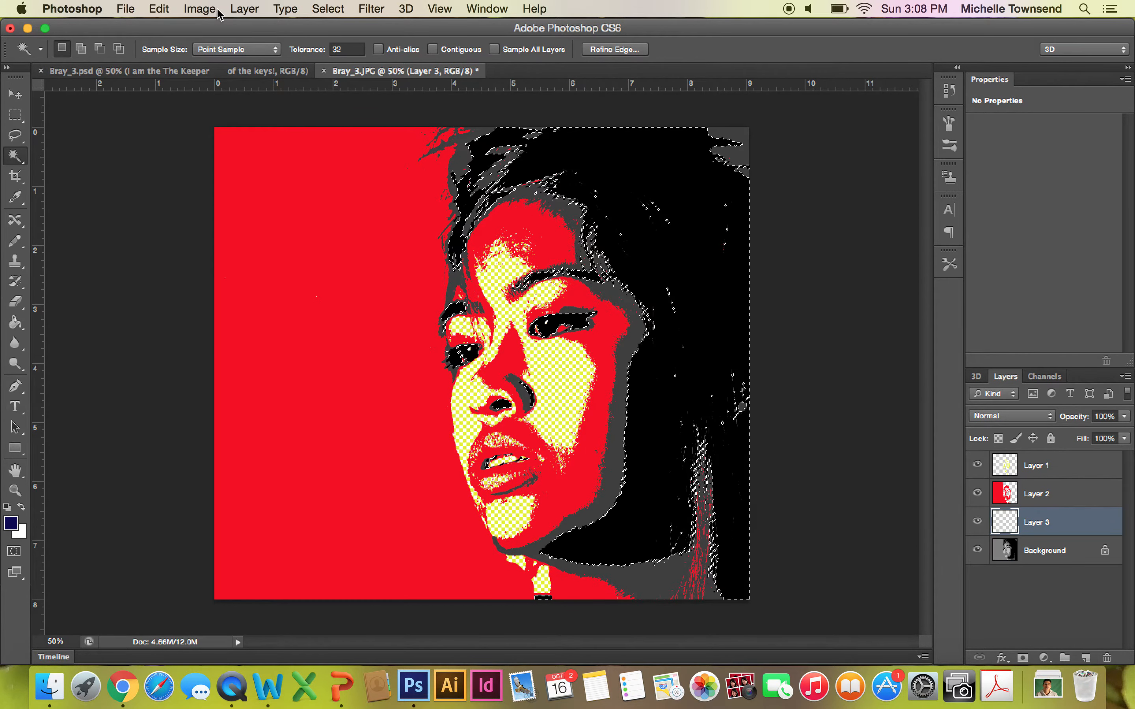
pyautogui.click(159, 8)
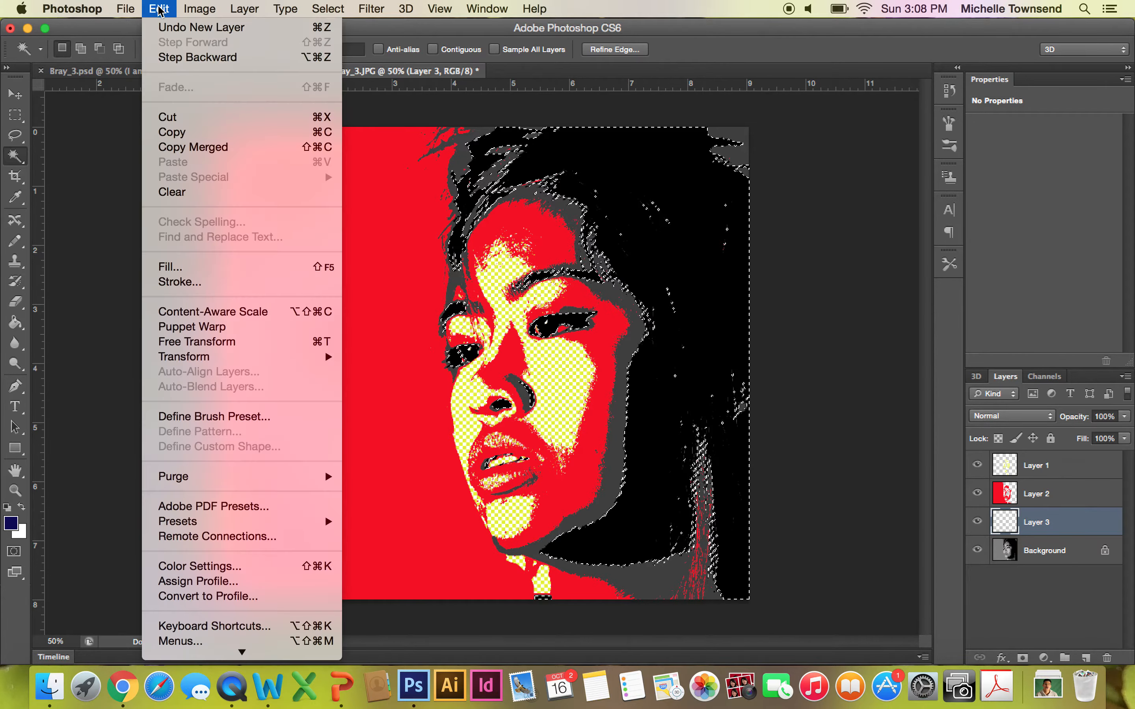
pyautogui.click(180, 268)
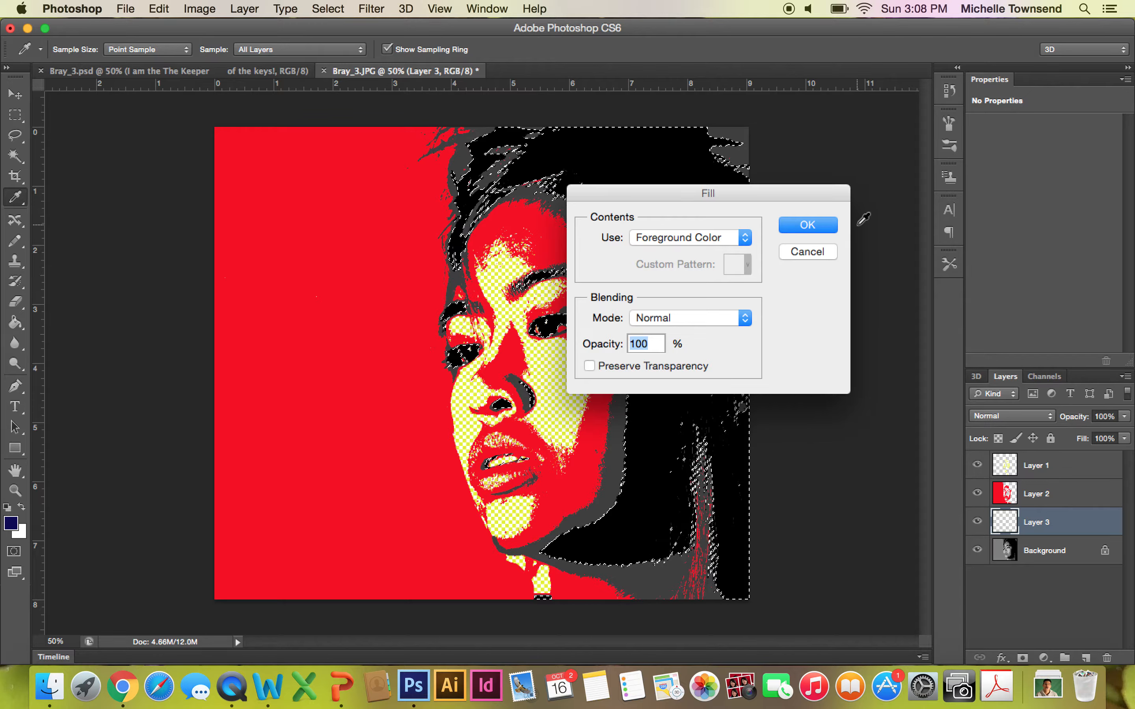
pyautogui.click(807, 225)
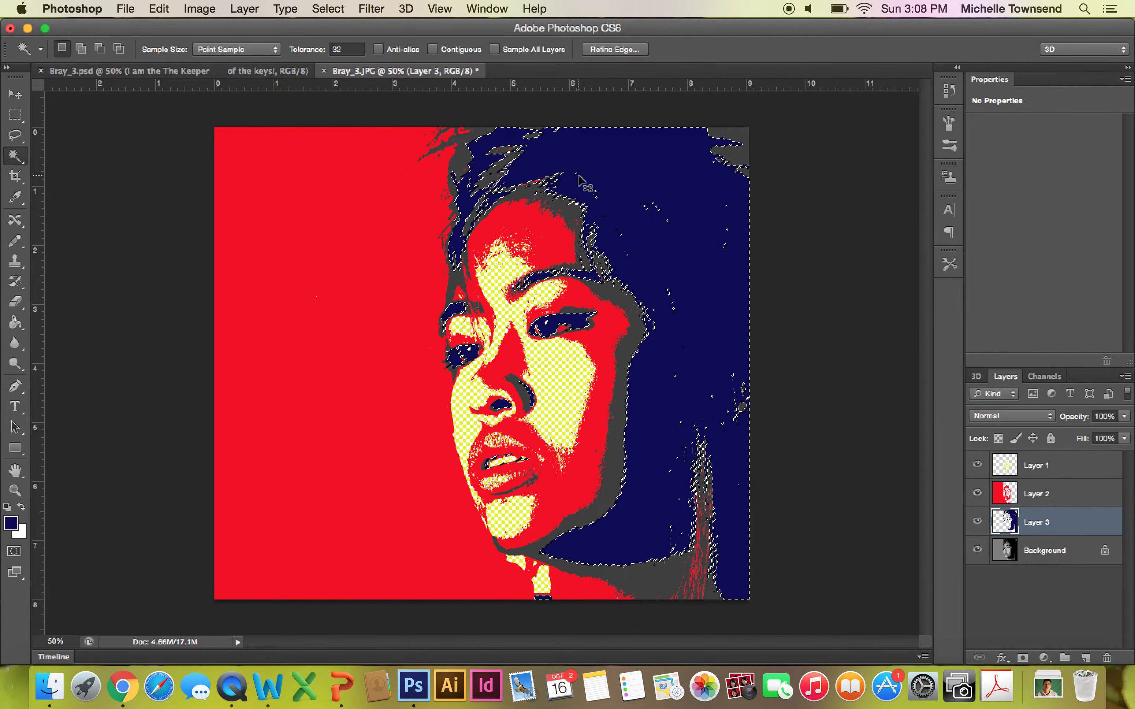
pyautogui.press('super+d')
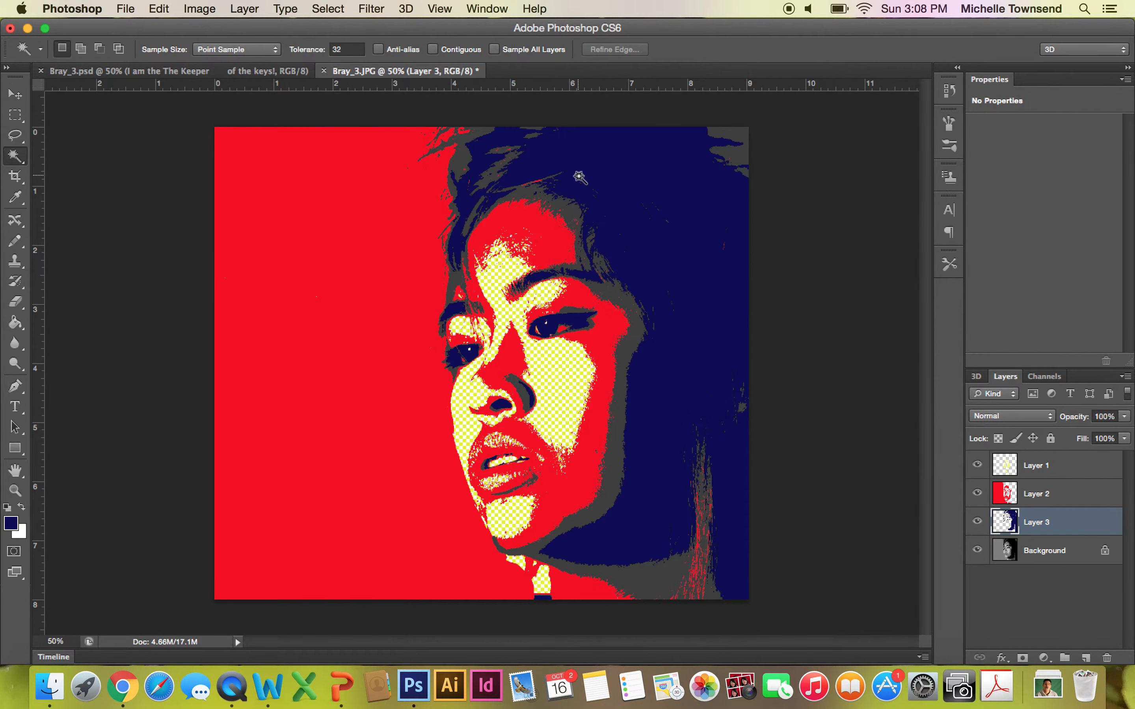
# Select everything outside the dark blue areas of Layer 3 with the Magic Wand, including the remaining dark gray shadows
pyautogui.click(562, 209)
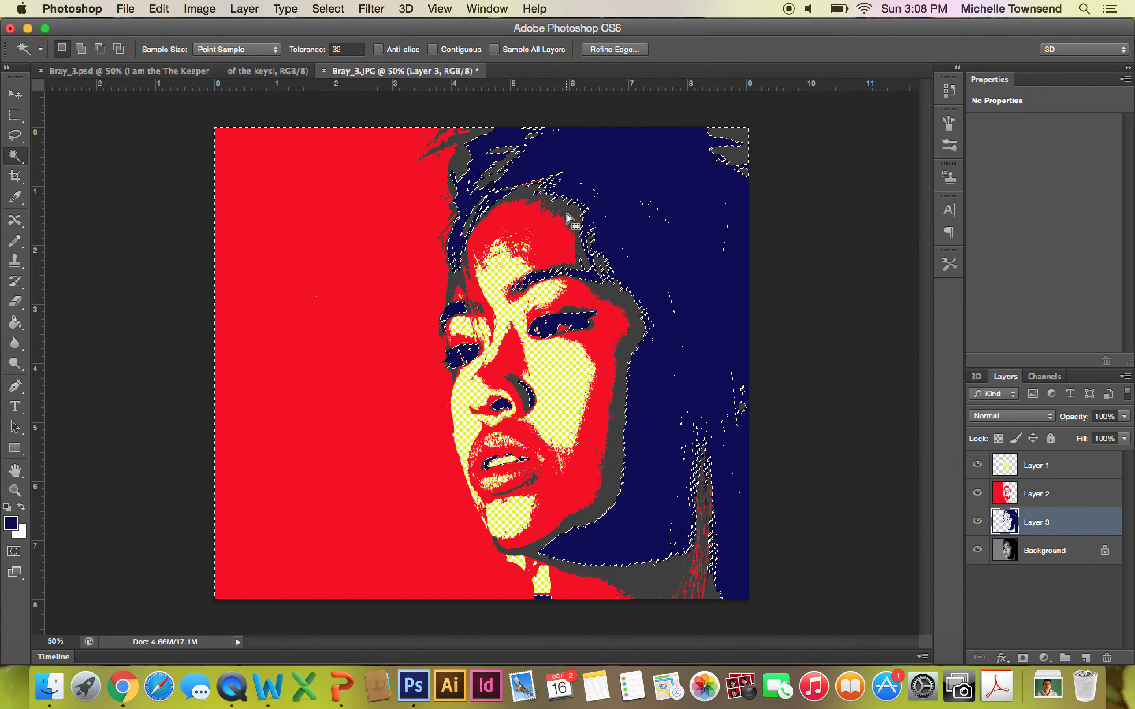
pyautogui.press('super+d')
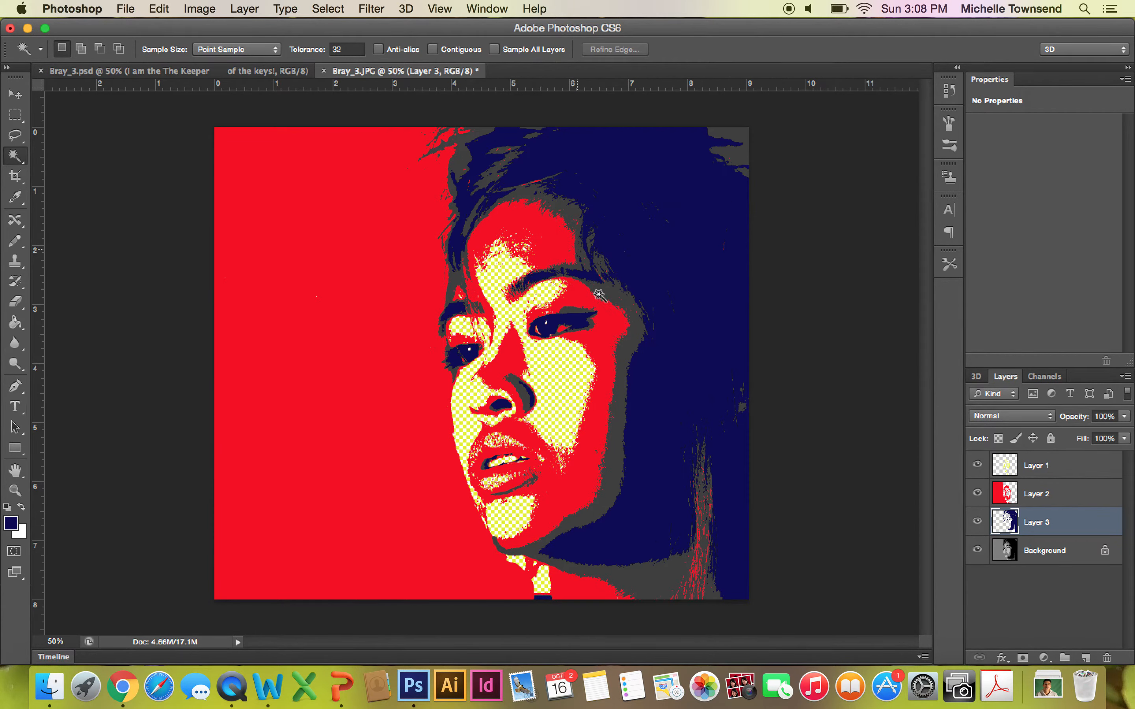
pyautogui.click(624, 355)
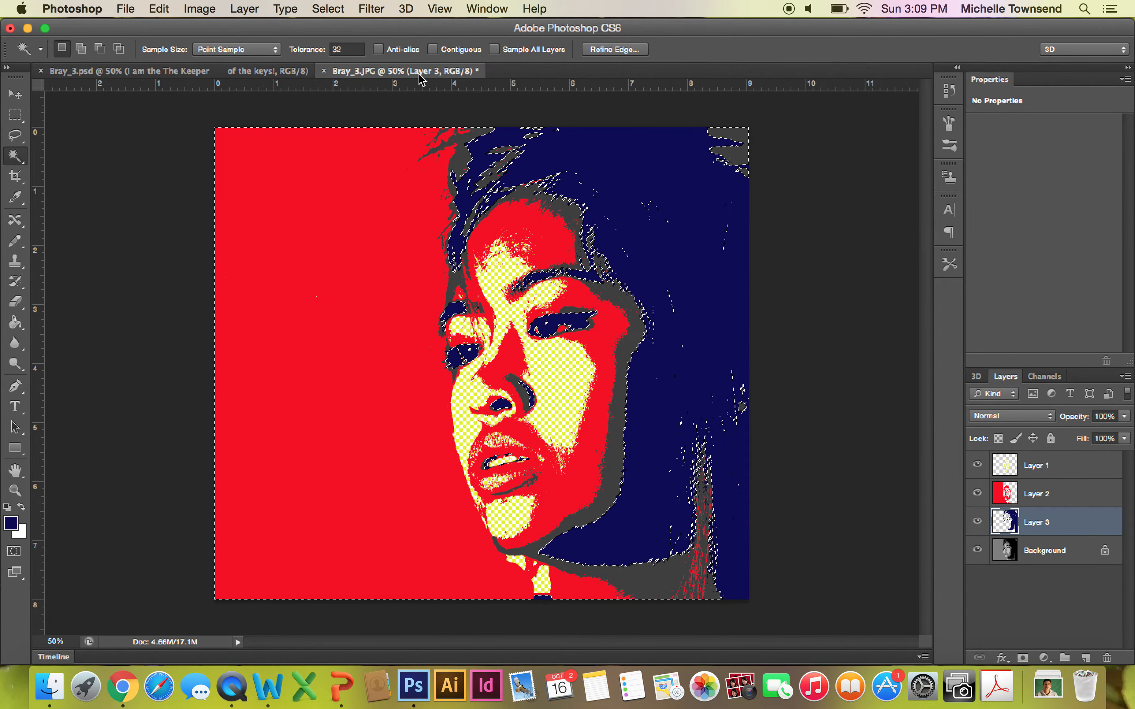
# Try to fill the selected area on Layer 3 with the dark blue foreground color at 100% opacity, and undo the fill
pyautogui.click(165, 8)
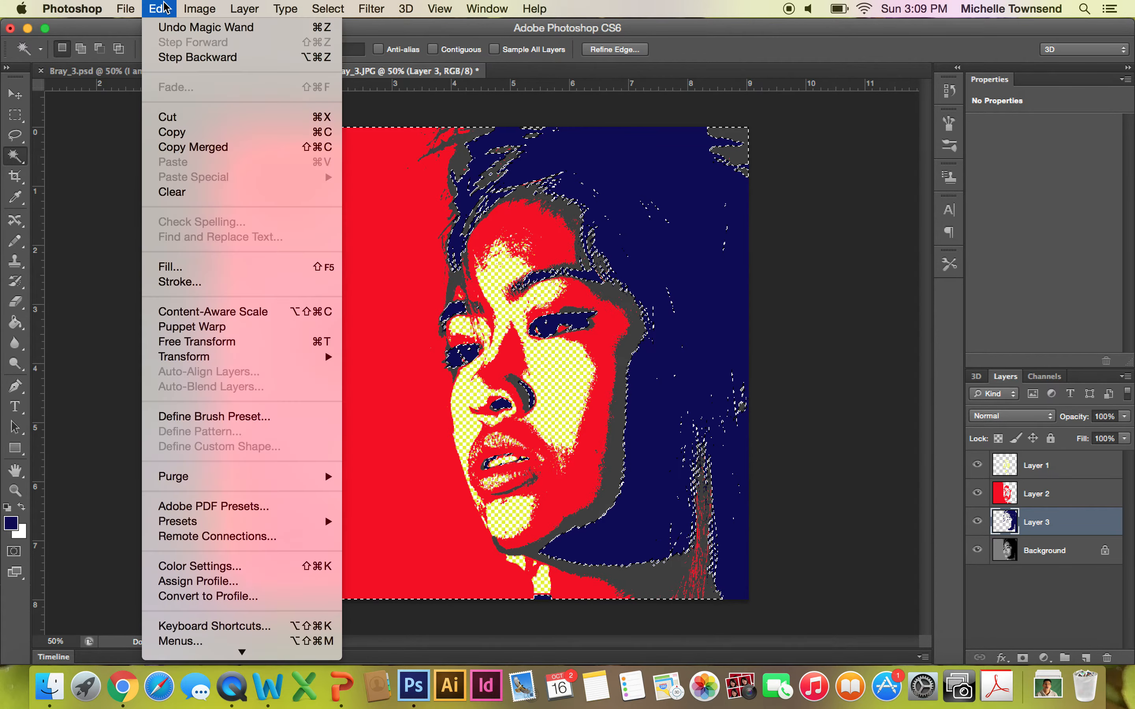
pyautogui.click(224, 266)
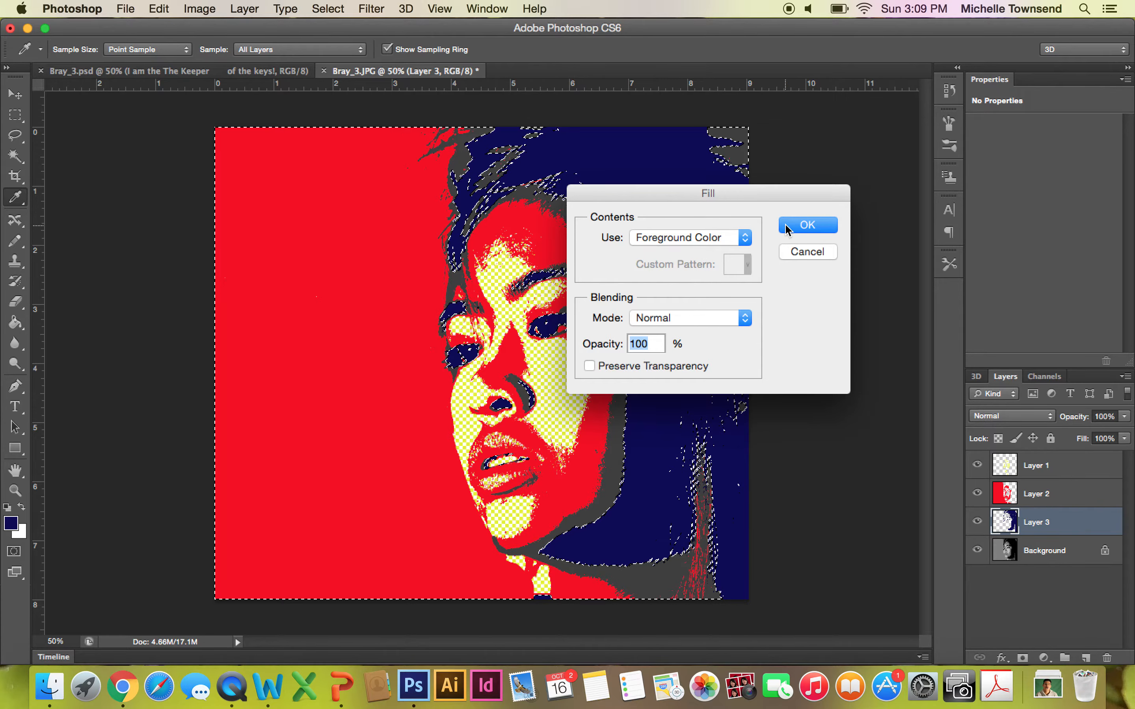
pyautogui.click(807, 225)
pyautogui.press('w')
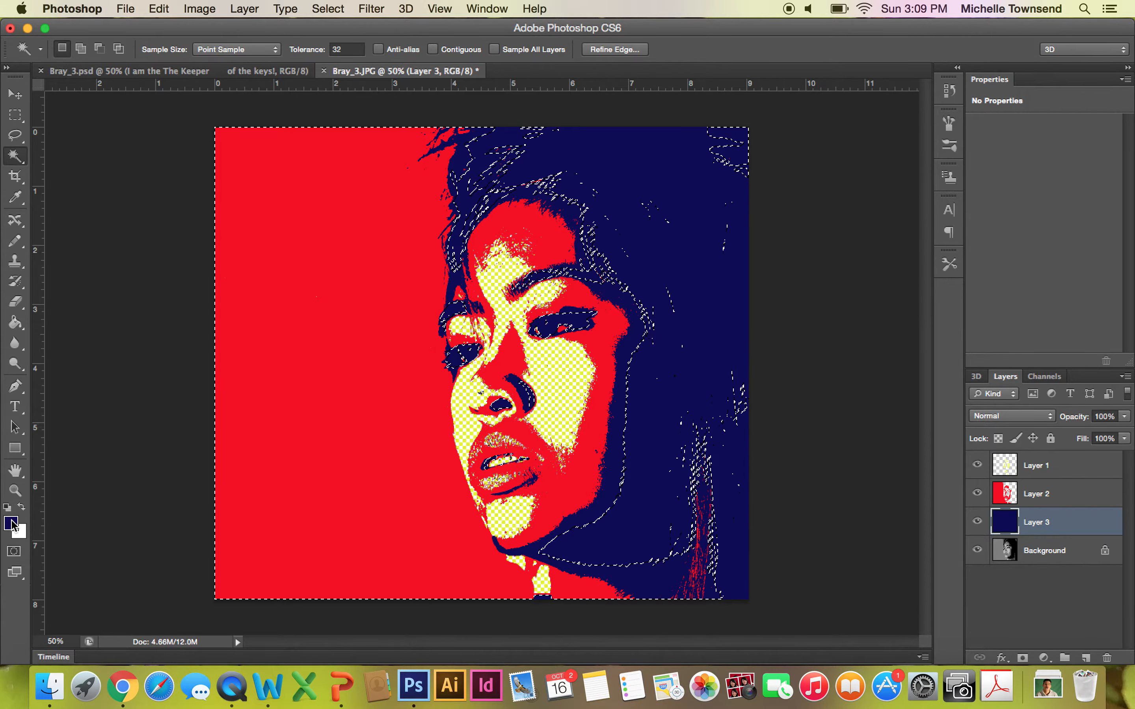
pyautogui.click(159, 8)
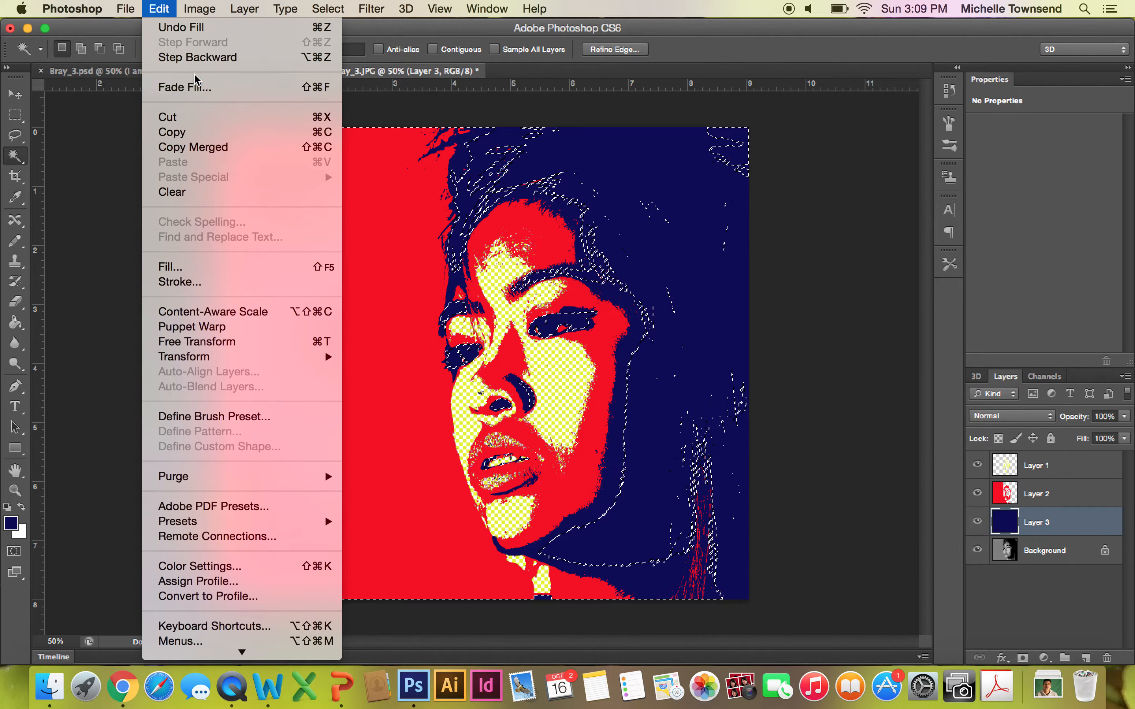
pyautogui.click(197, 56)
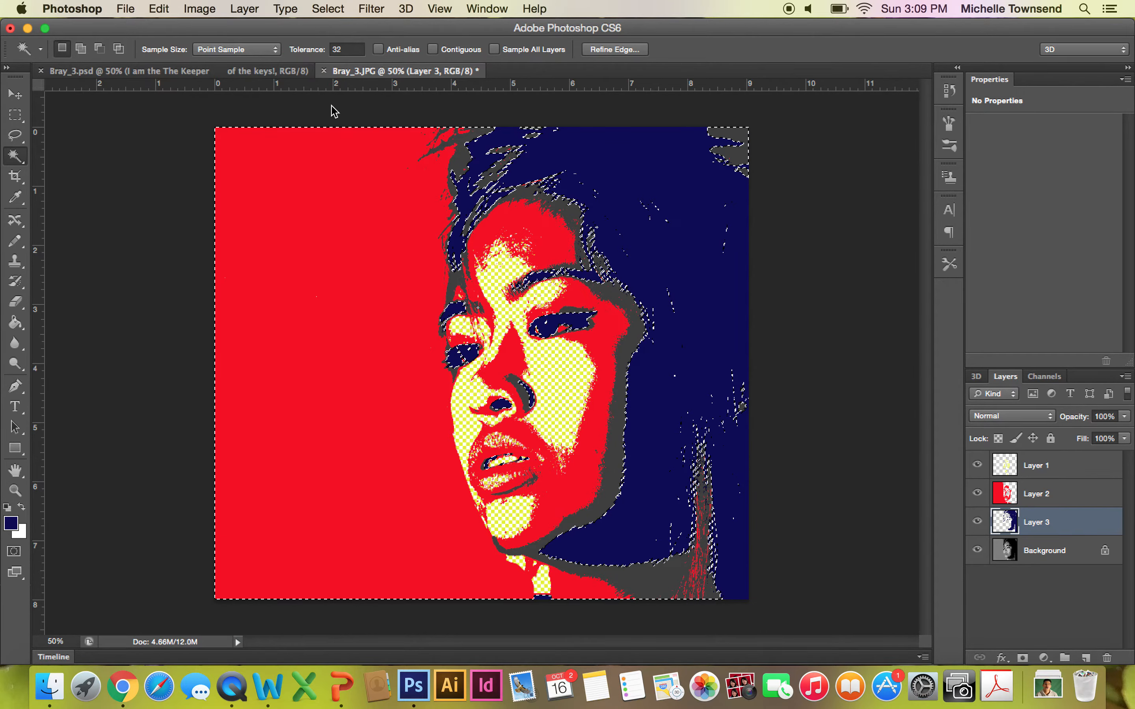
# Add a new layer above Layer 3 and set the foreground color to a bright blue of the same hue
pyautogui.click(1086, 658)
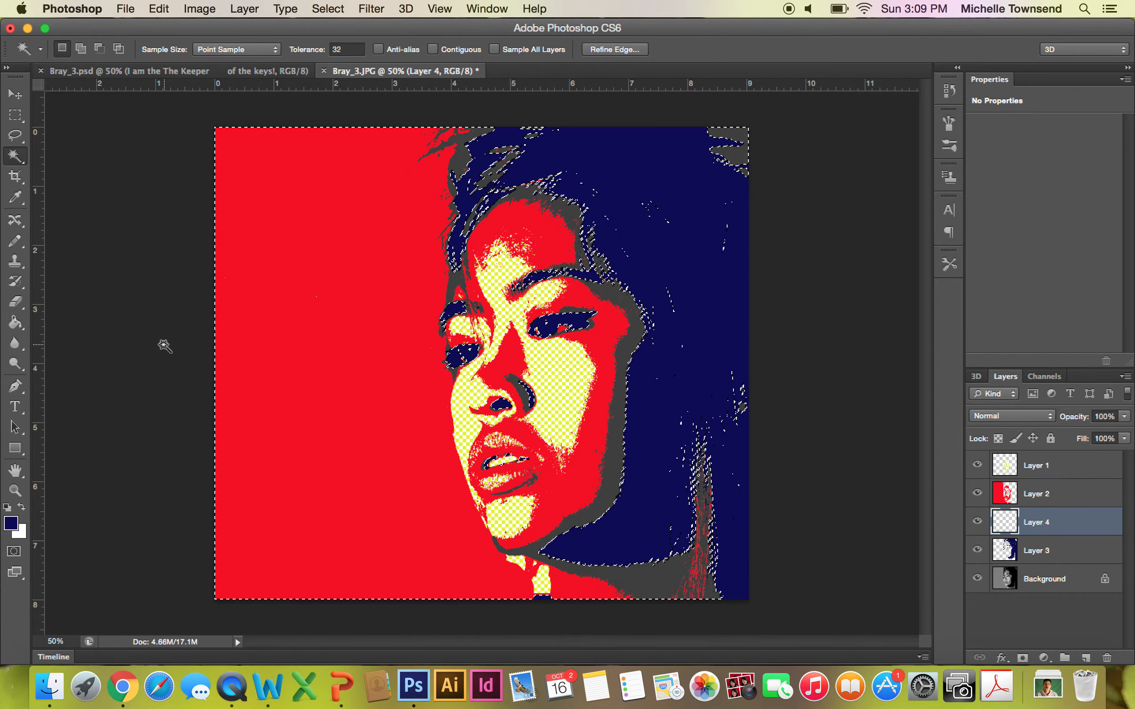
pyautogui.click(12, 523)
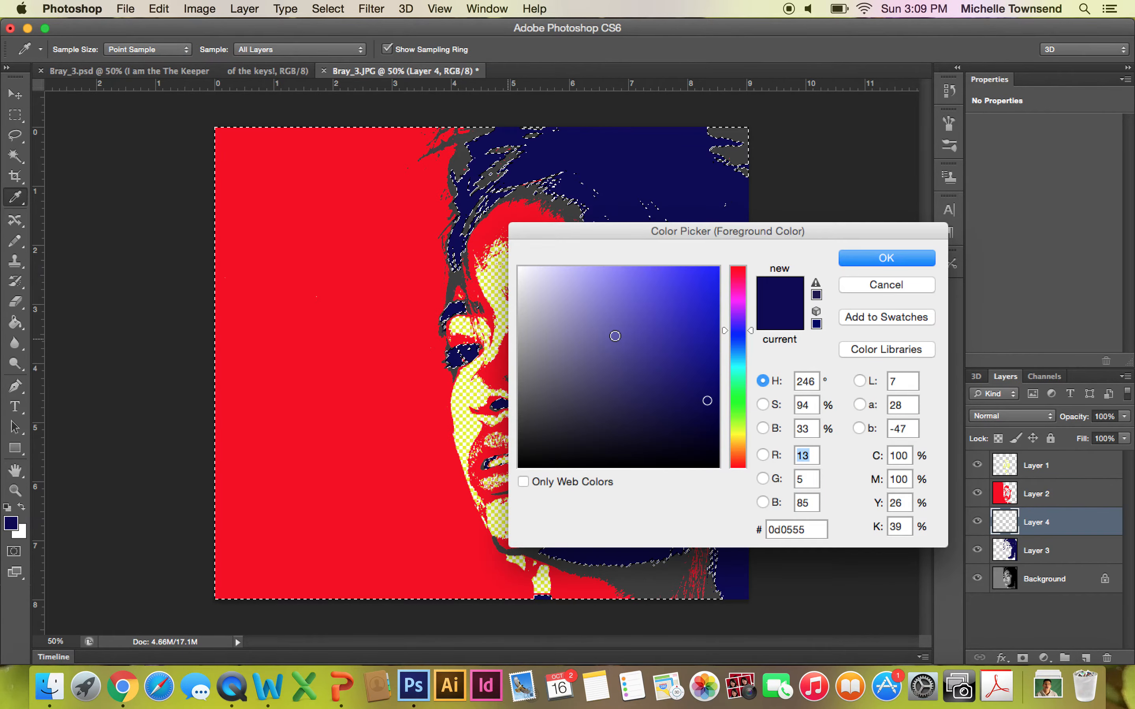
pyautogui.click(713, 273)
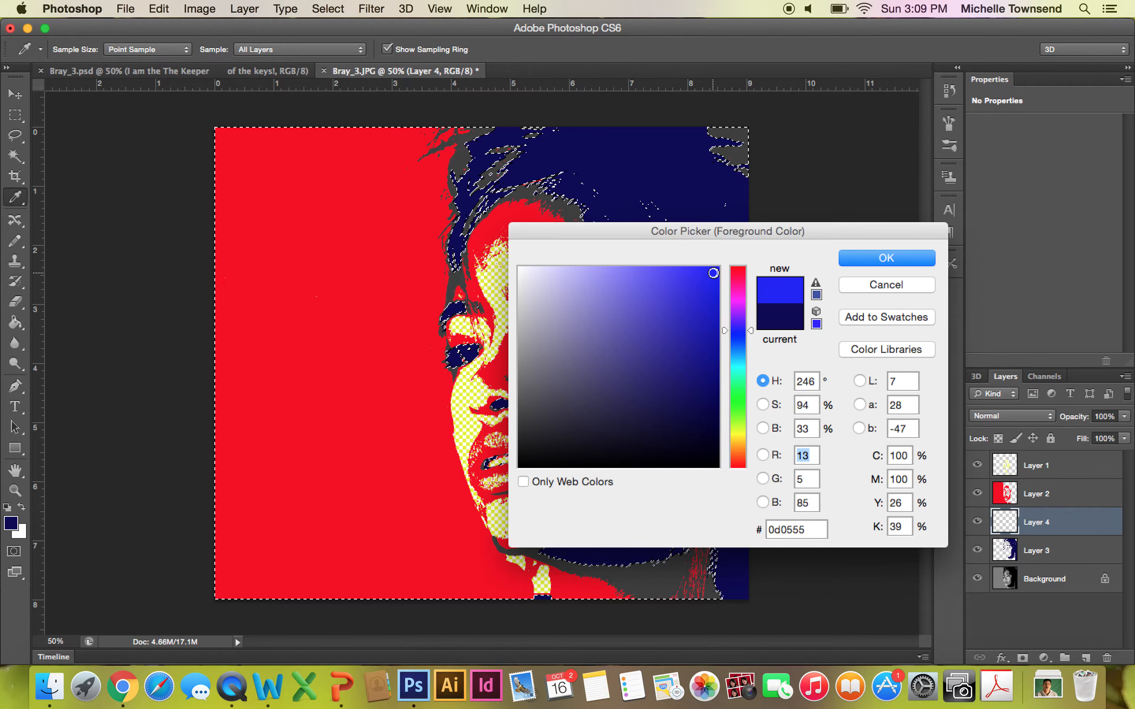
pyautogui.click(910, 258)
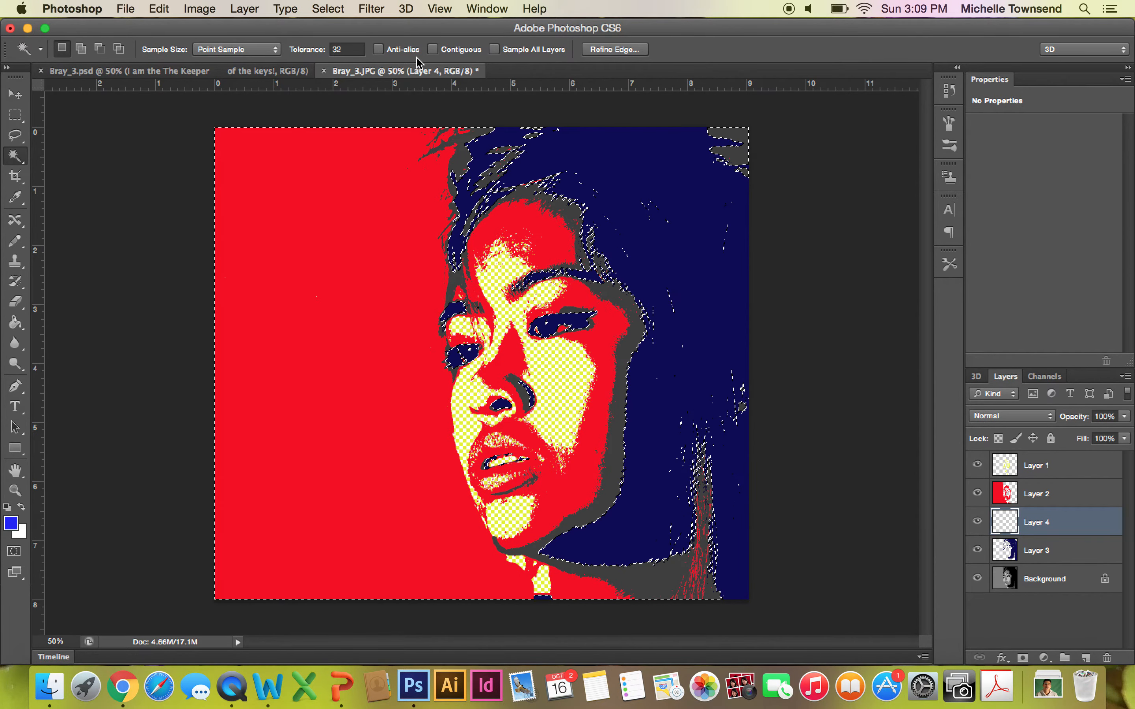
# Fill the selected area on Layer 4 with the bright blue foreground color at 100% opacity, and deselect
pyautogui.click(159, 9)
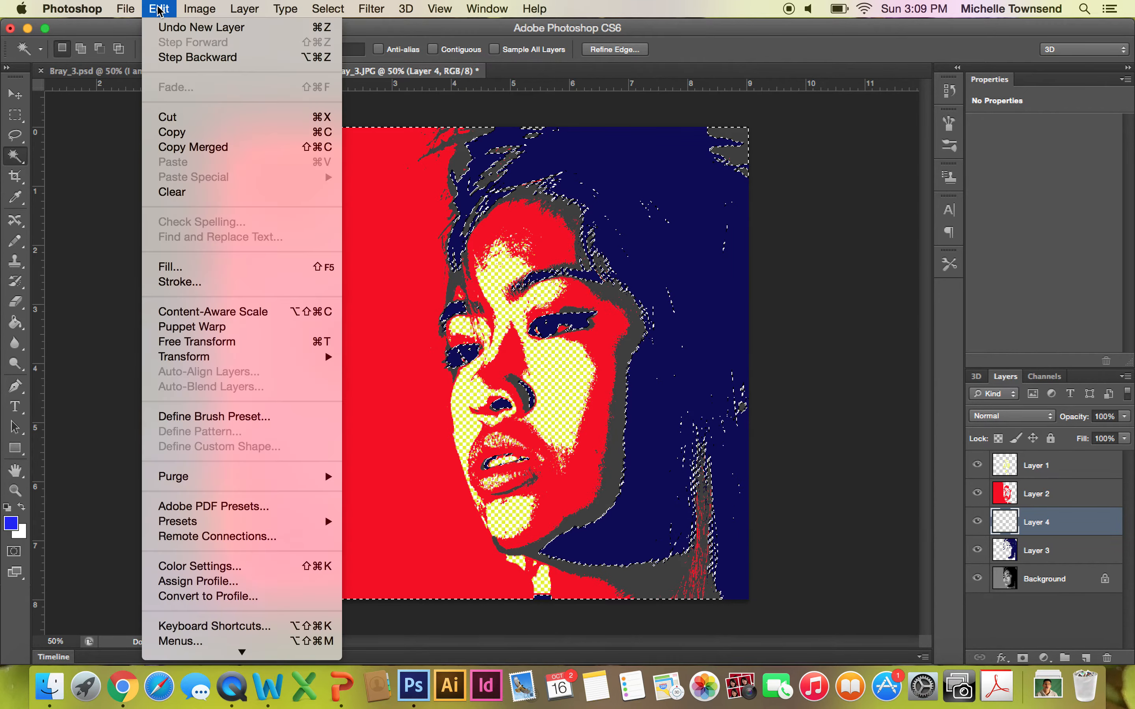
pyautogui.click(192, 267)
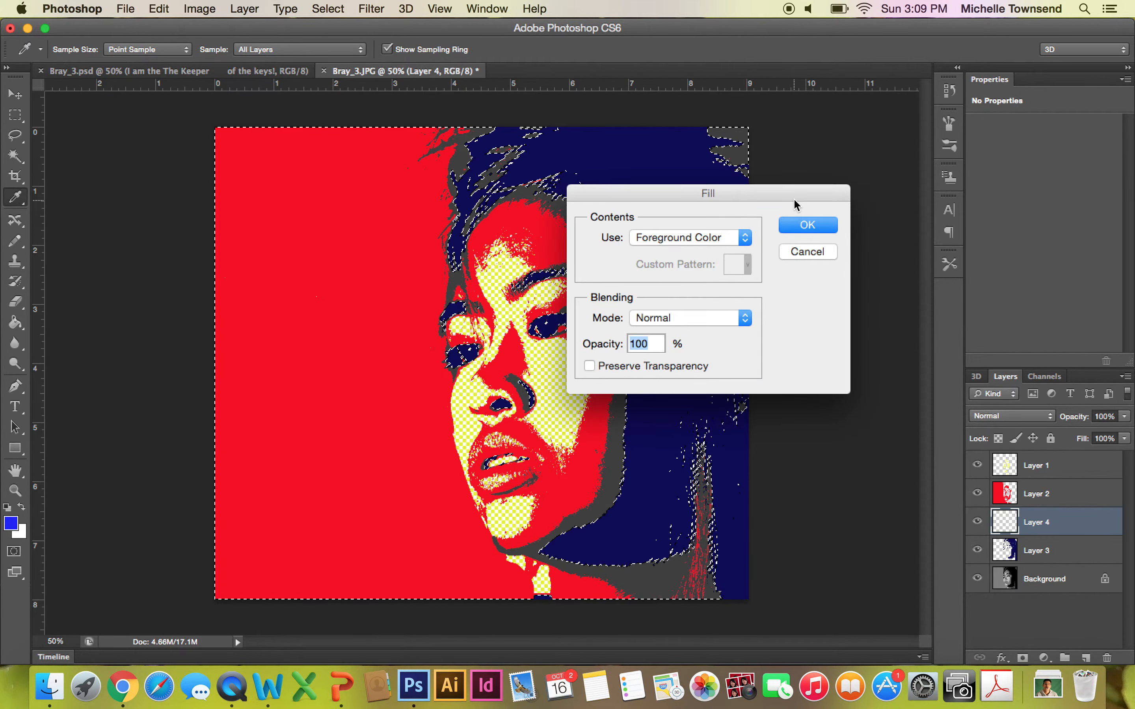
pyautogui.click(799, 225)
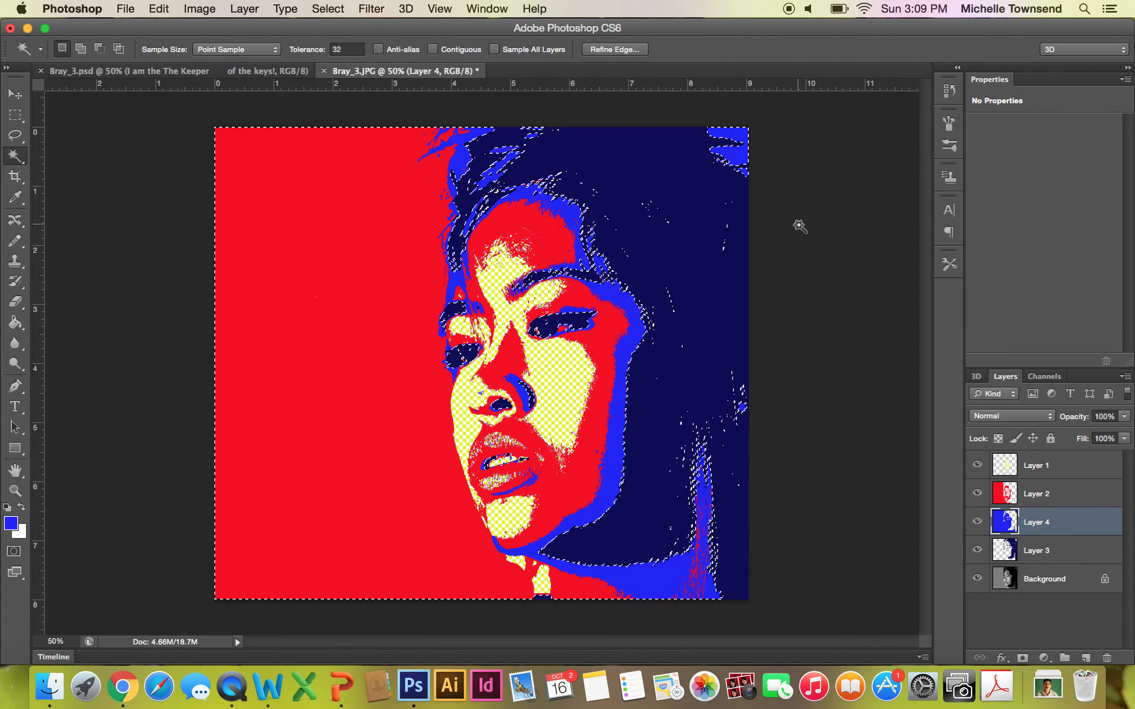
pyautogui.press('super+d')
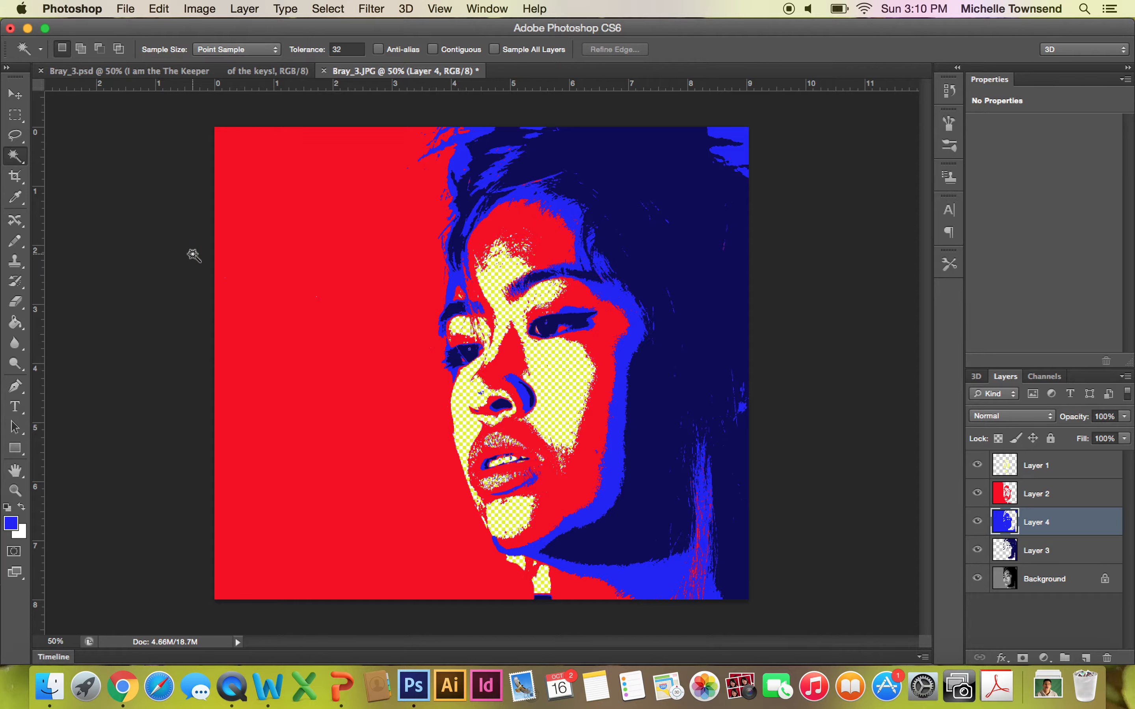
# Lasso the small patch below the chin and fill it on Layer 4 with the color #f3092f at 100% opacity
pyautogui.click(15, 135)
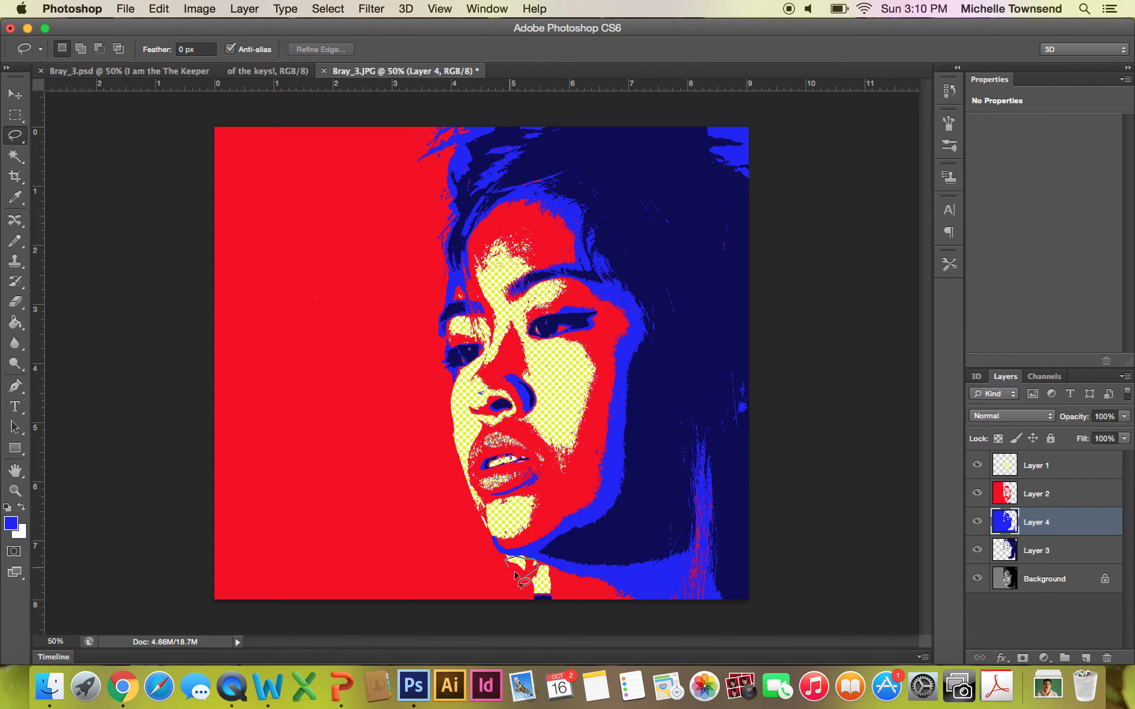
pyautogui.moveTo(525, 582); pyautogui.dragTo(523, 577)
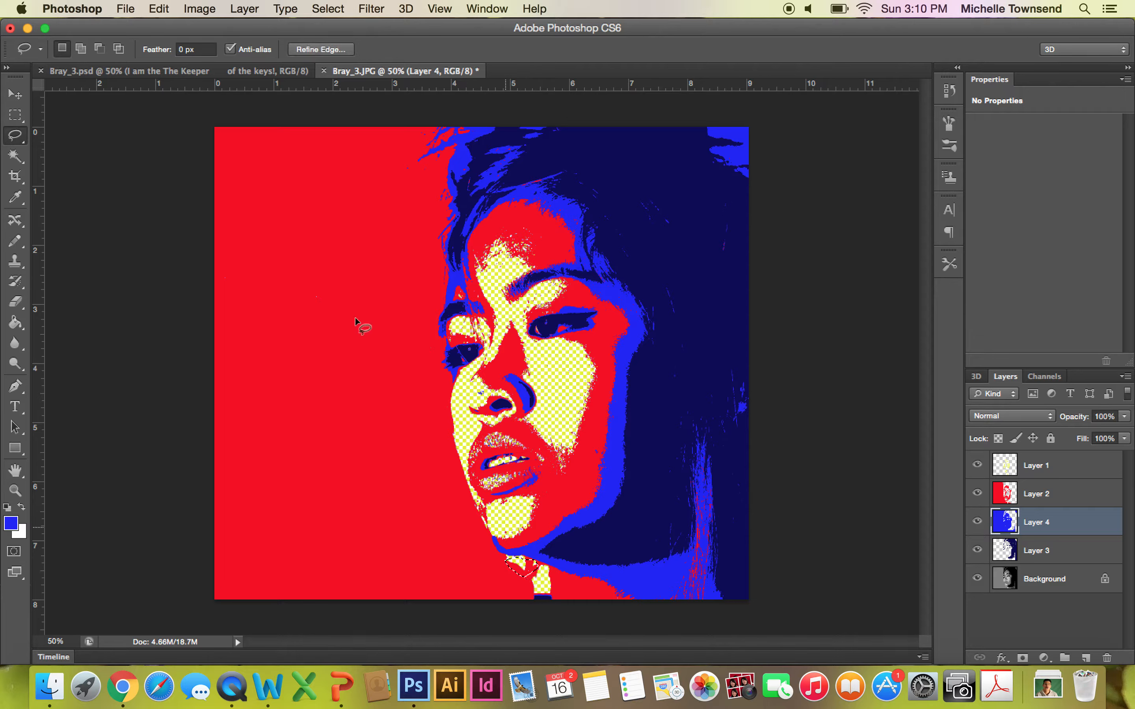
pyautogui.click(159, 9)
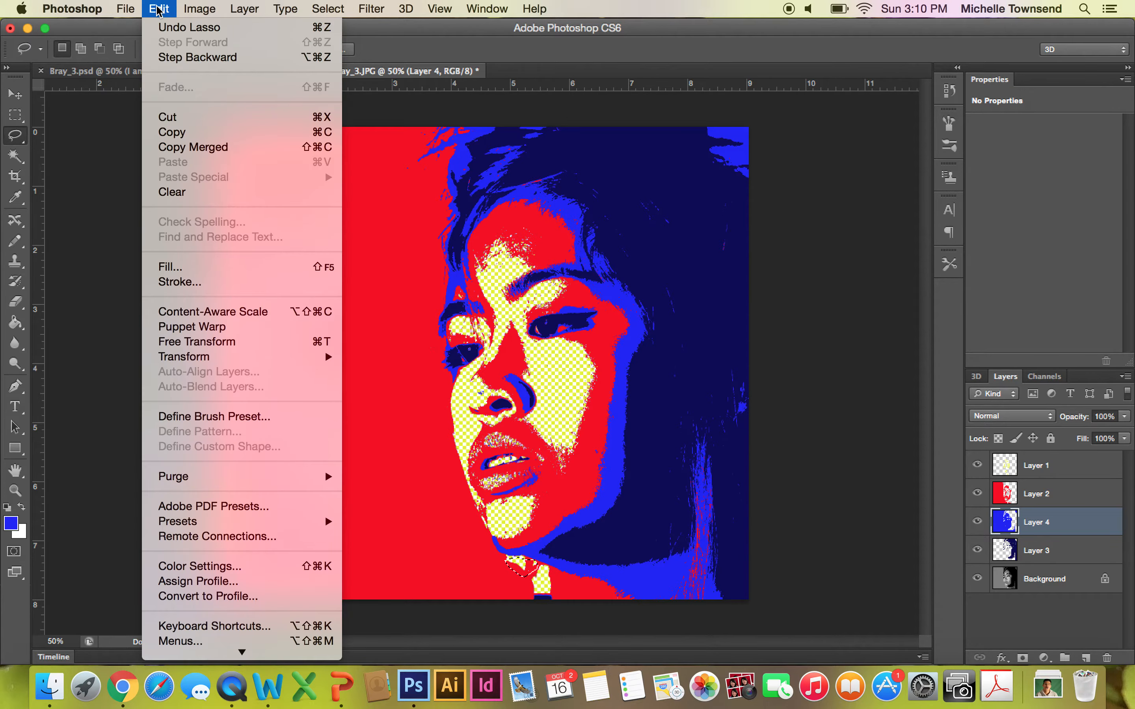
pyautogui.click(190, 266)
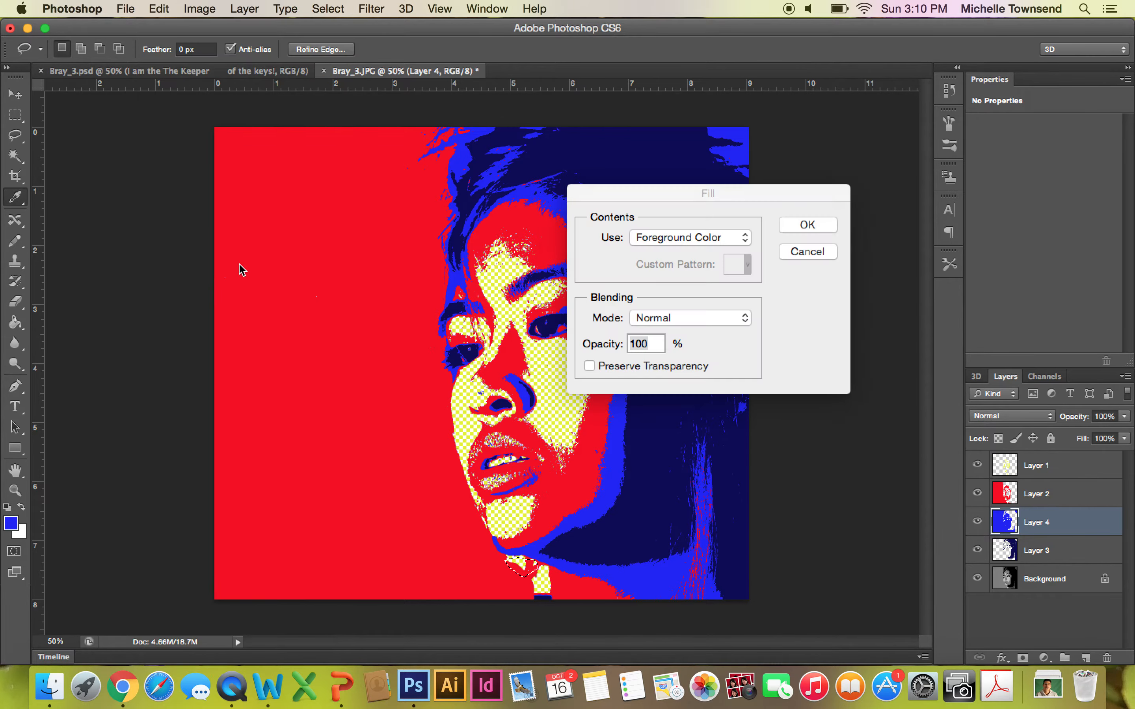
pyautogui.click(744, 238)
pyautogui.click(720, 271)
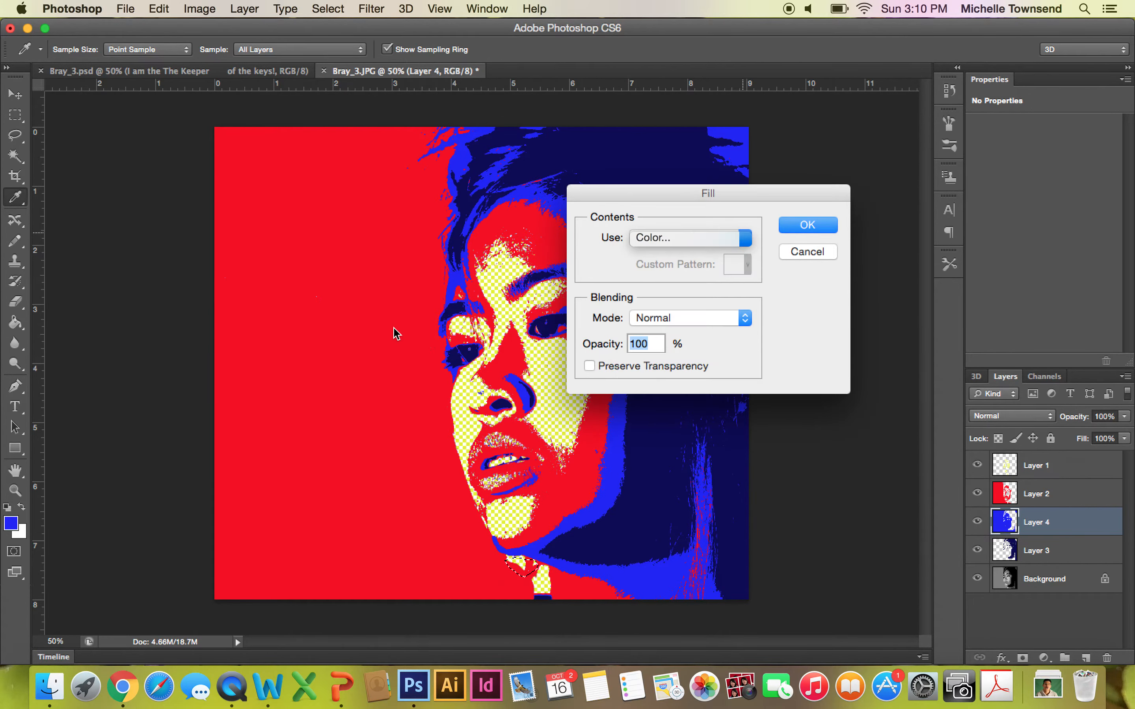
pyautogui.rightClick(397, 328)
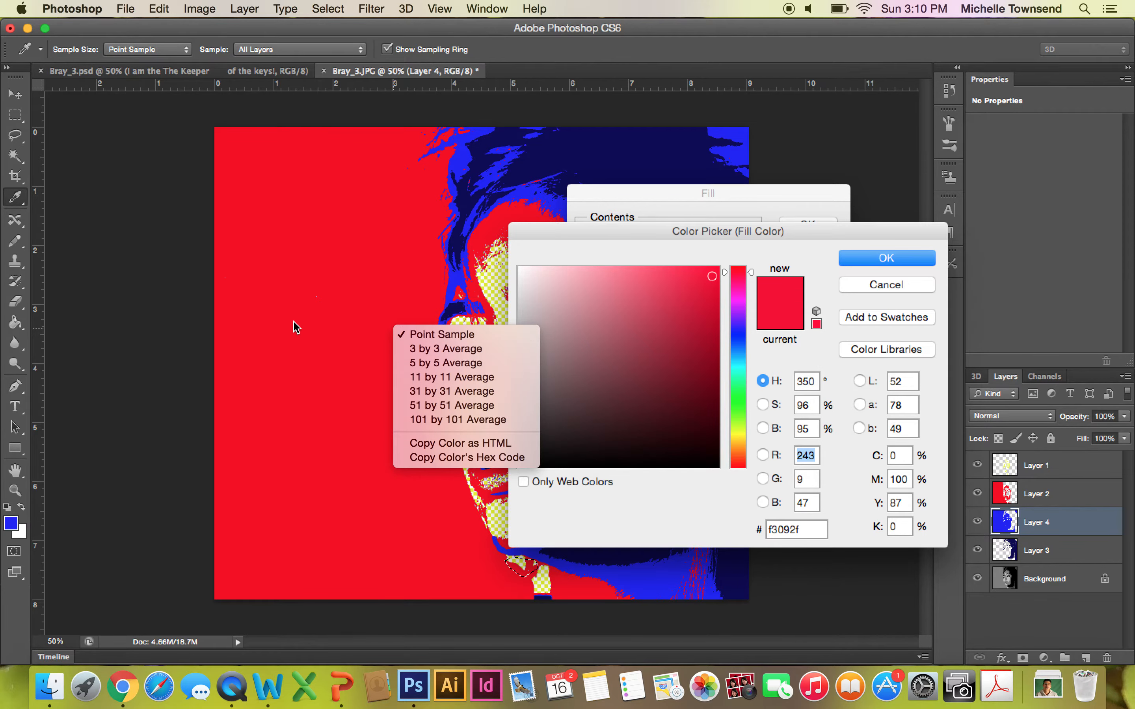
pyautogui.click(302, 312)
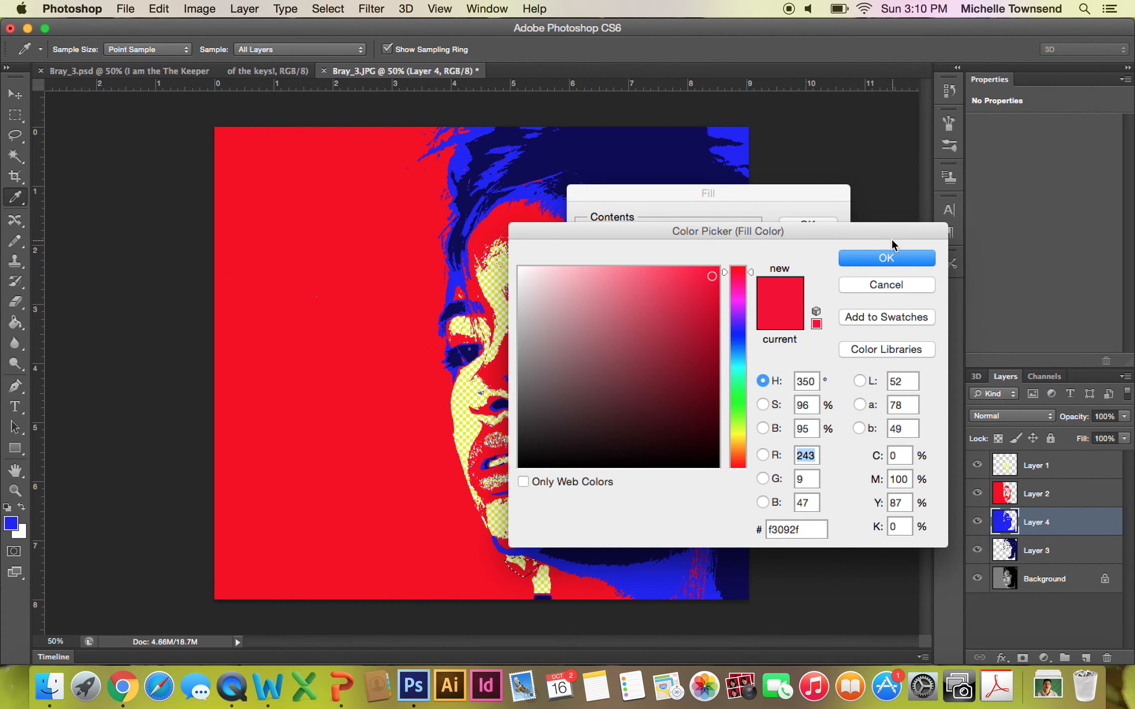
pyautogui.click(887, 259)
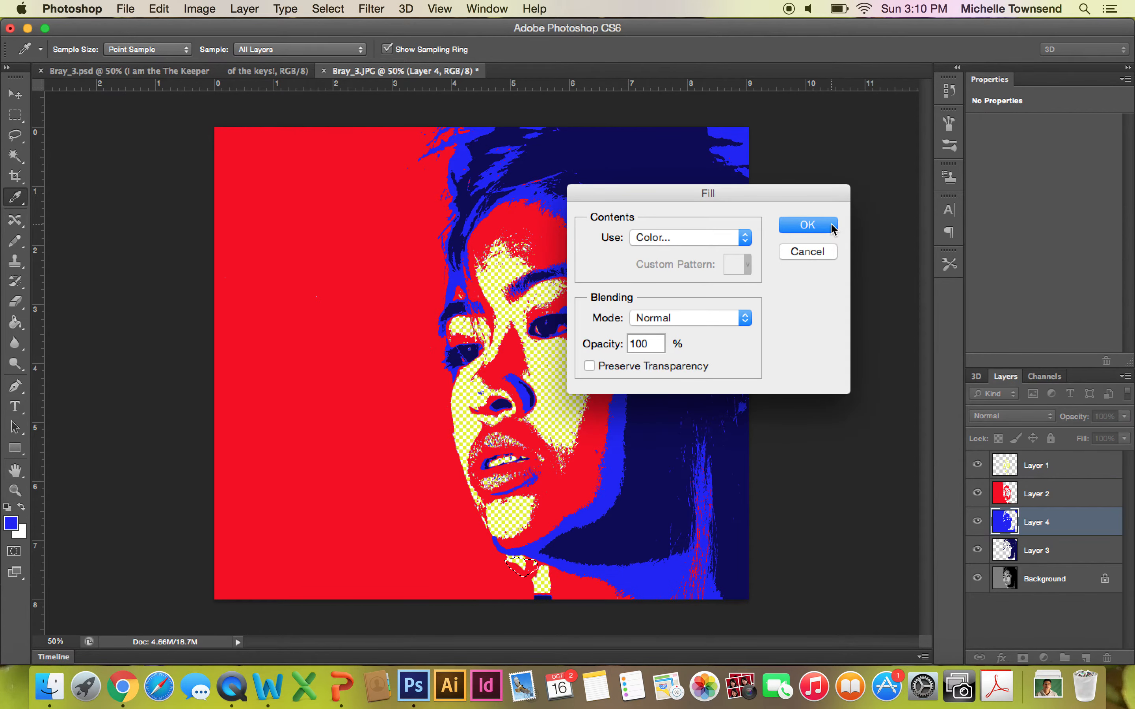
pyautogui.click(831, 227)
pyautogui.press('l')
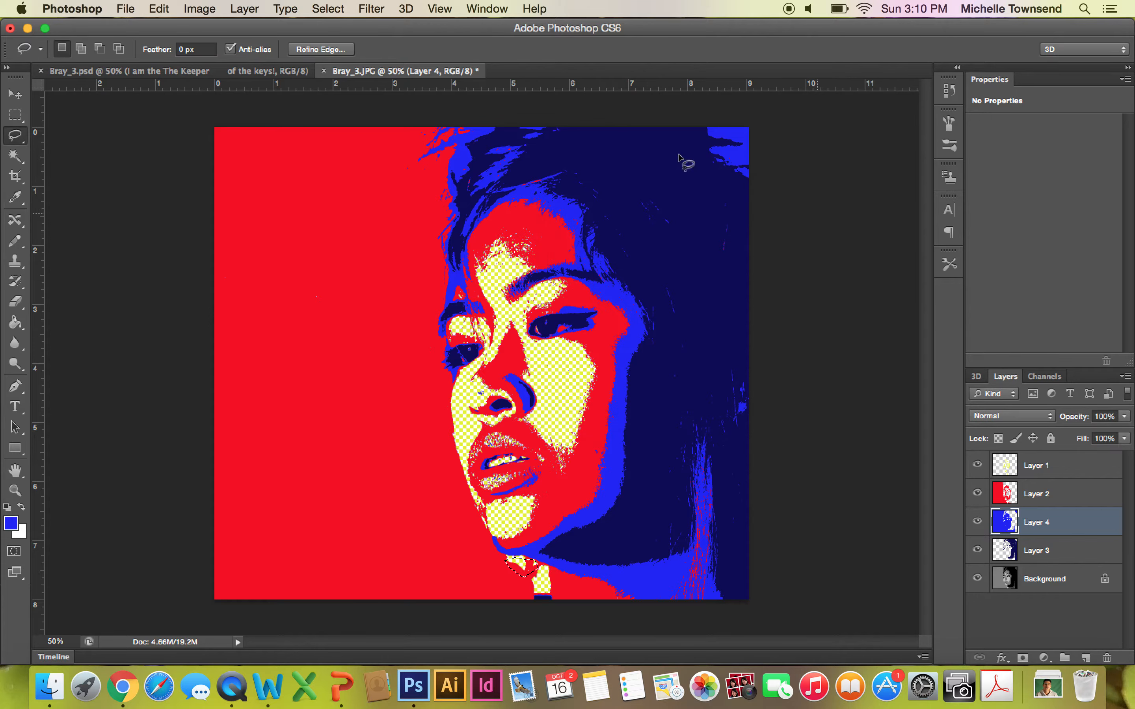
# Sample the background's red as foreground color and fill the lassoed patch on Layer 4 with it at 100% opacity
pyautogui.click(156, 9)
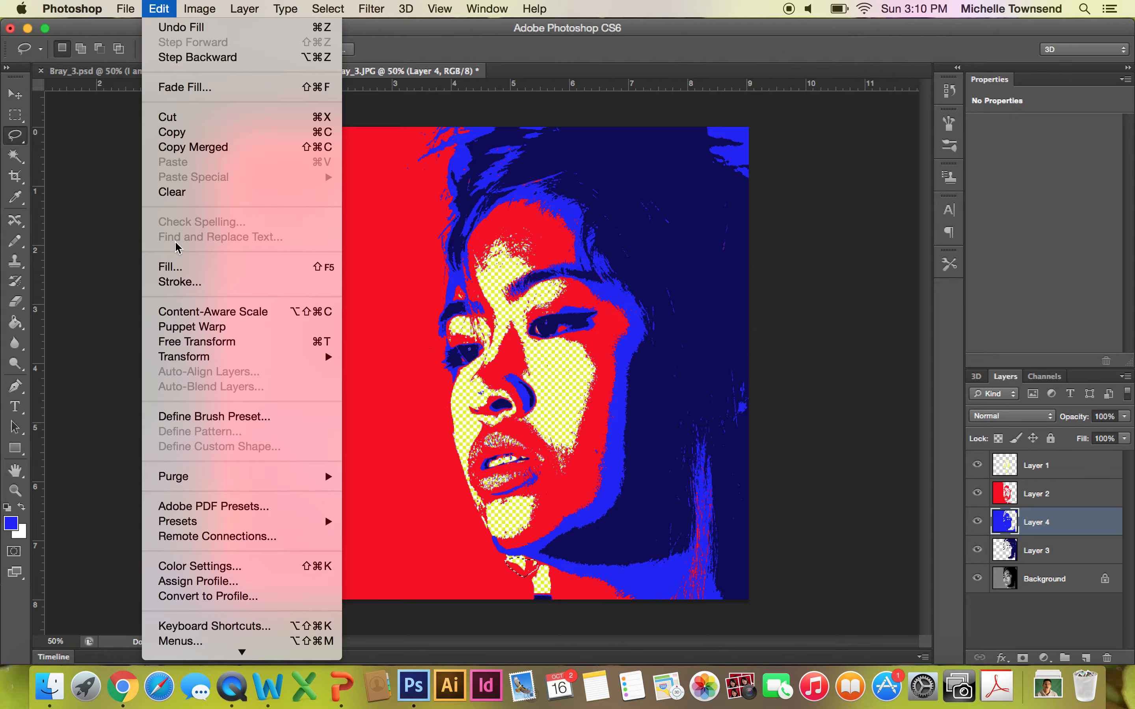
pyautogui.click(175, 267)
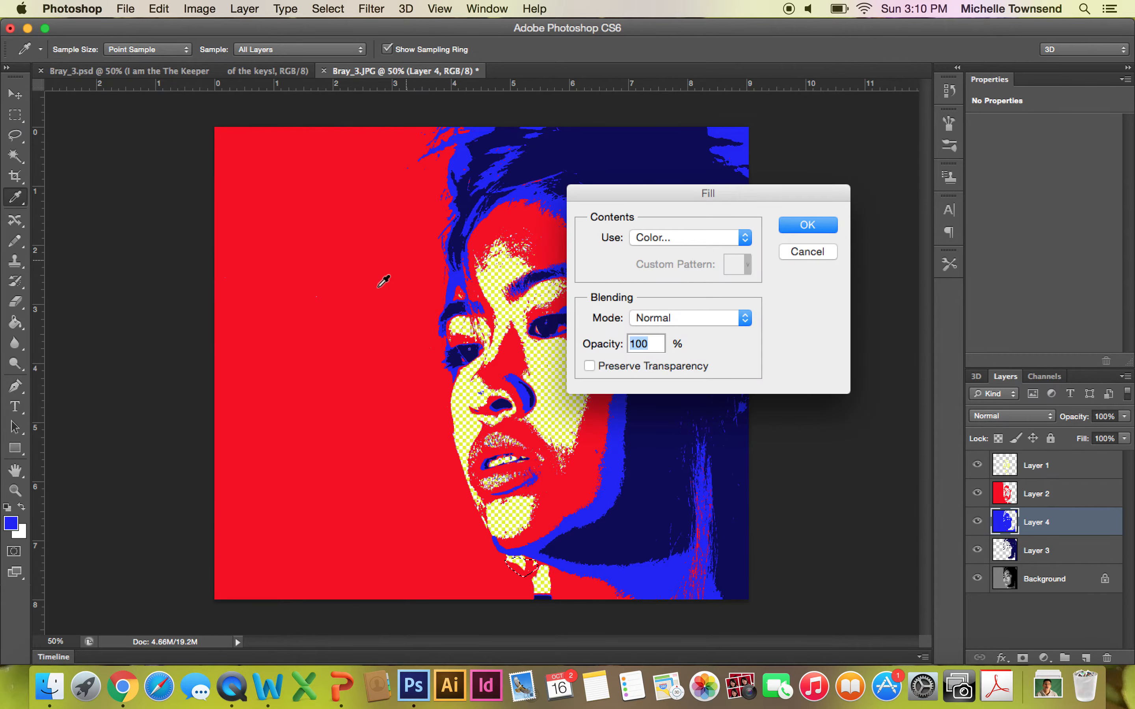
pyautogui.click(365, 285)
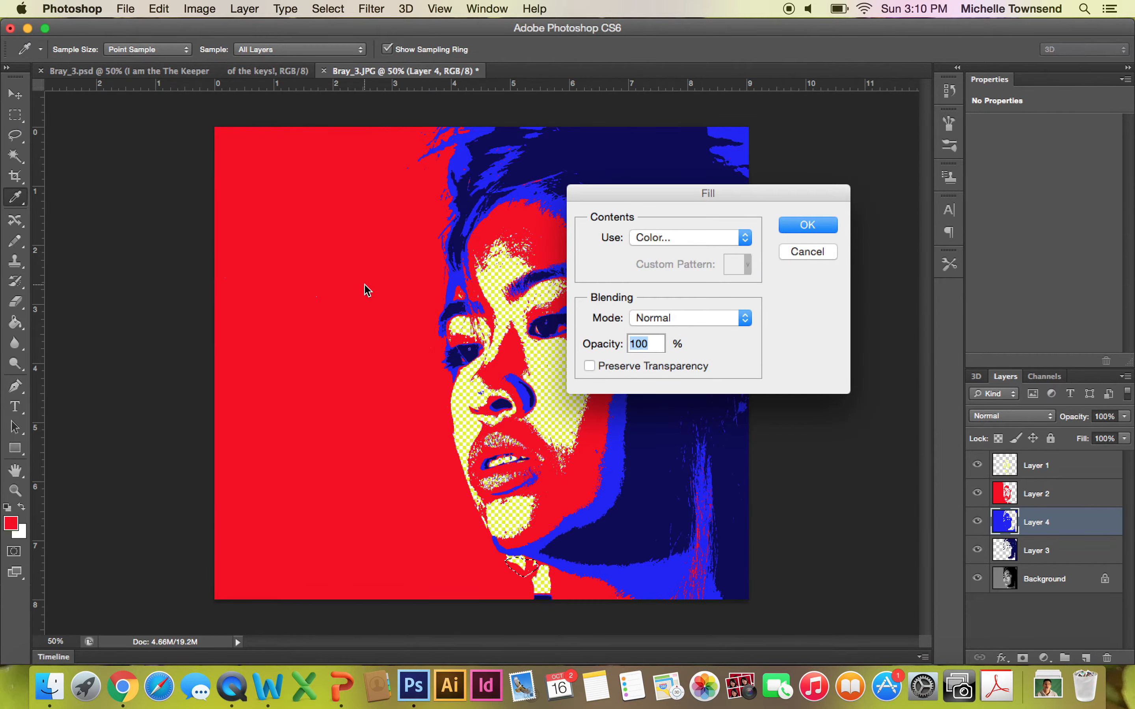
pyautogui.click(746, 239)
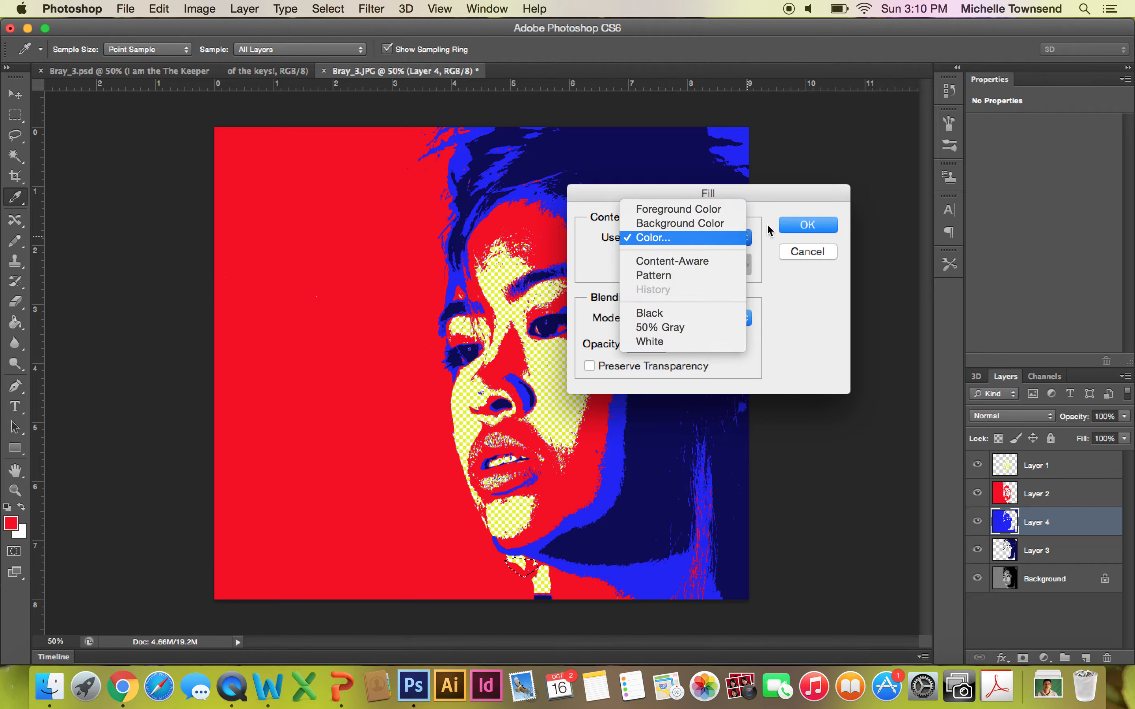
pyautogui.click(802, 229)
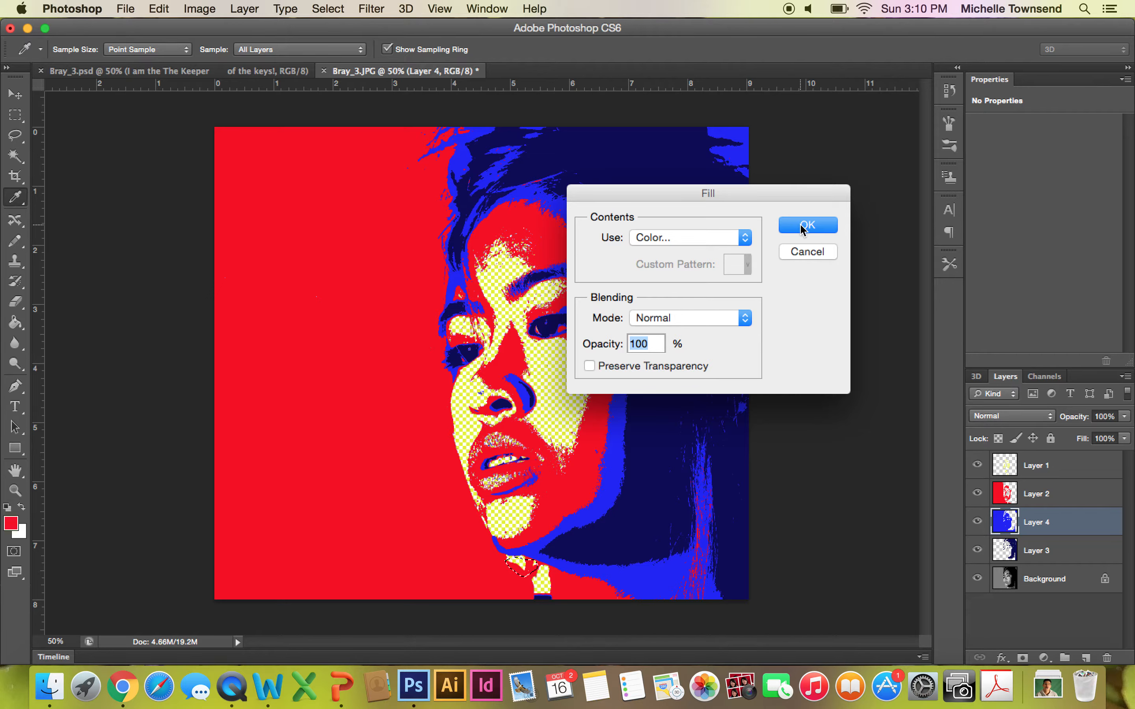
pyautogui.click(749, 239)
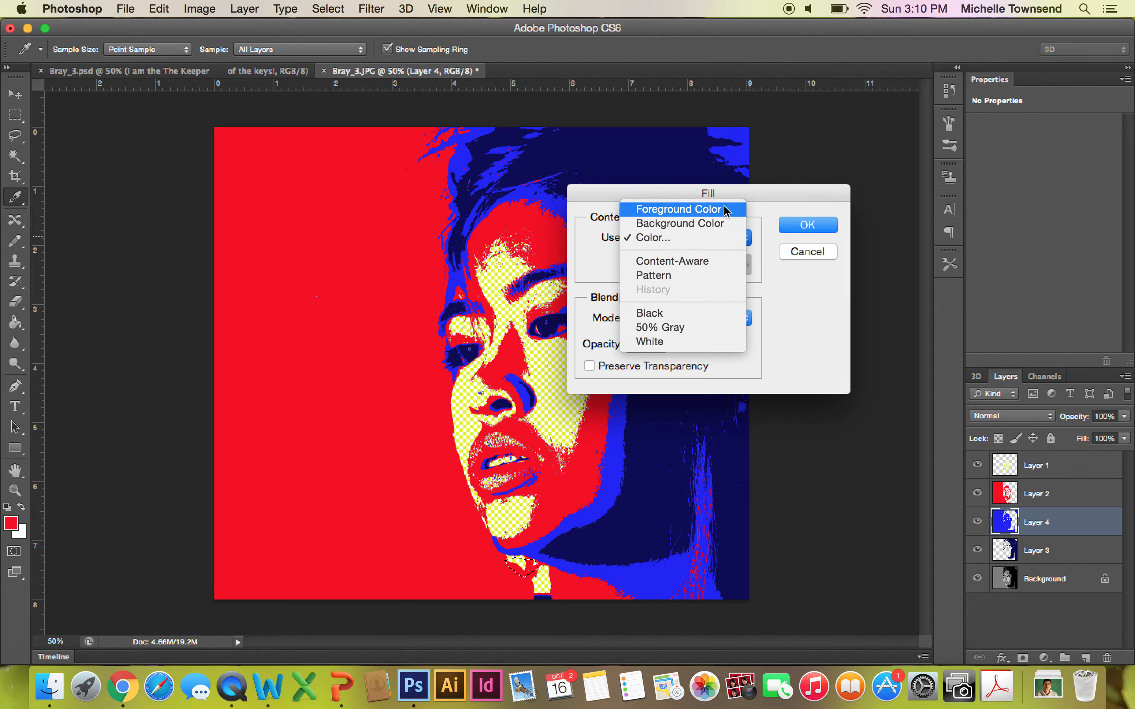
pyautogui.click(725, 211)
pyautogui.click(828, 227)
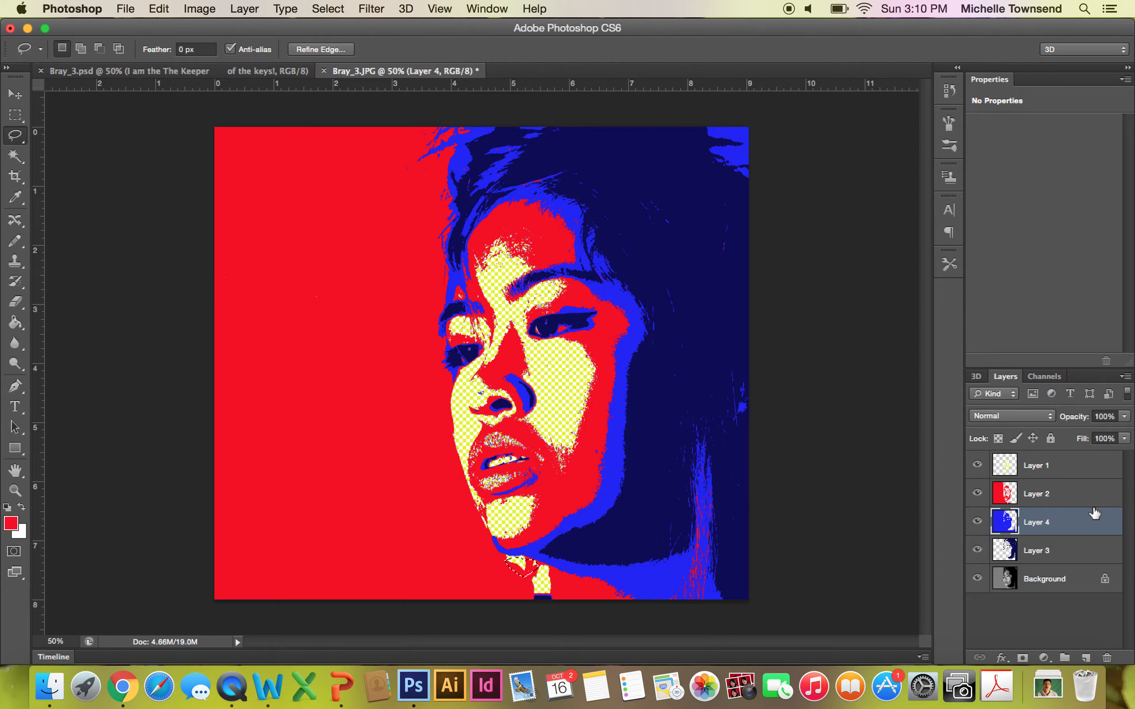
# Fill the lassoed patch below the chin on Layer 2 with the red foreground color at 100% opacity, and deselect
pyautogui.click(1074, 493)
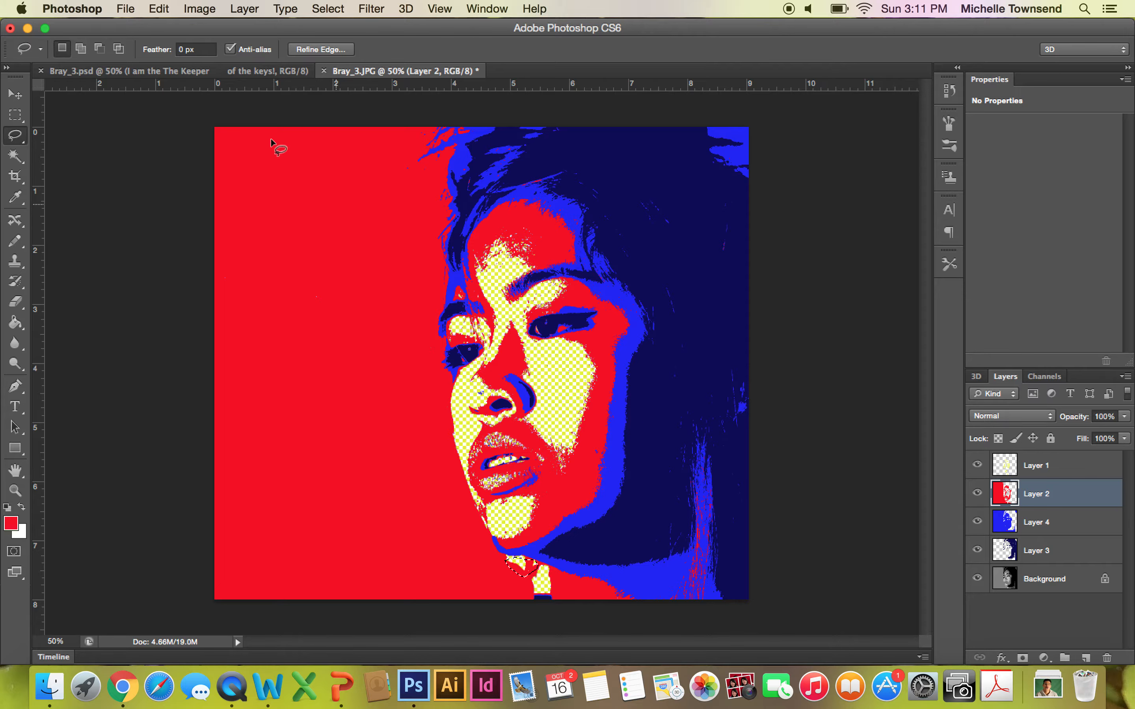
pyautogui.click(159, 9)
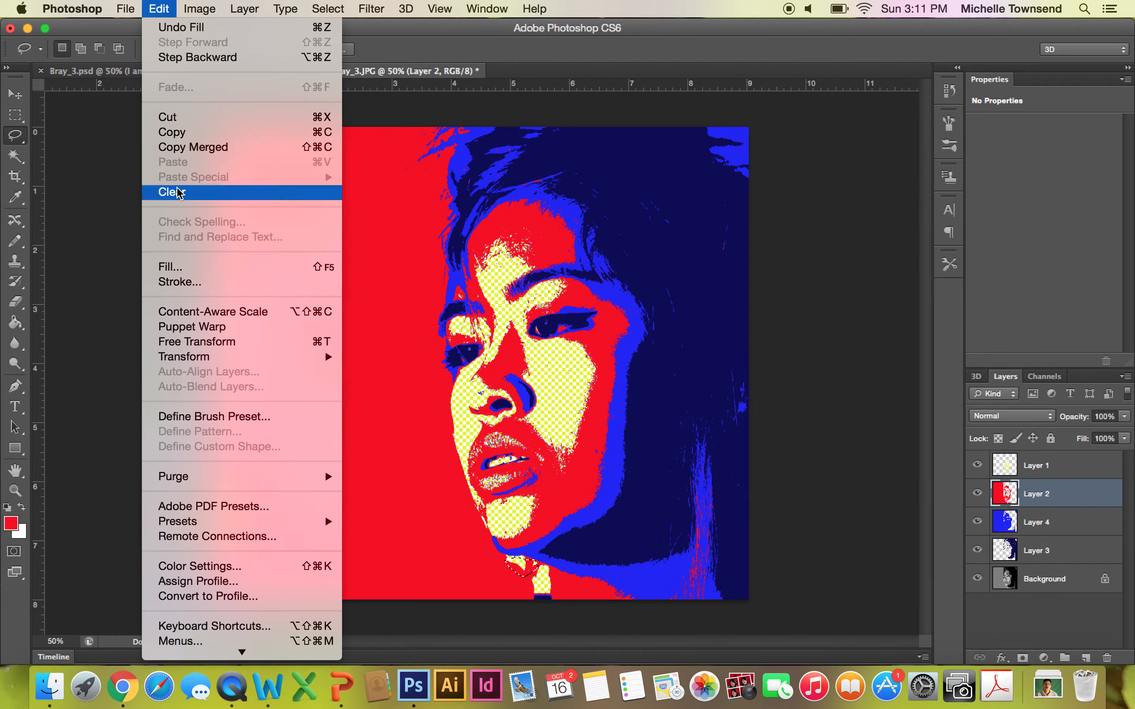
pyautogui.click(171, 267)
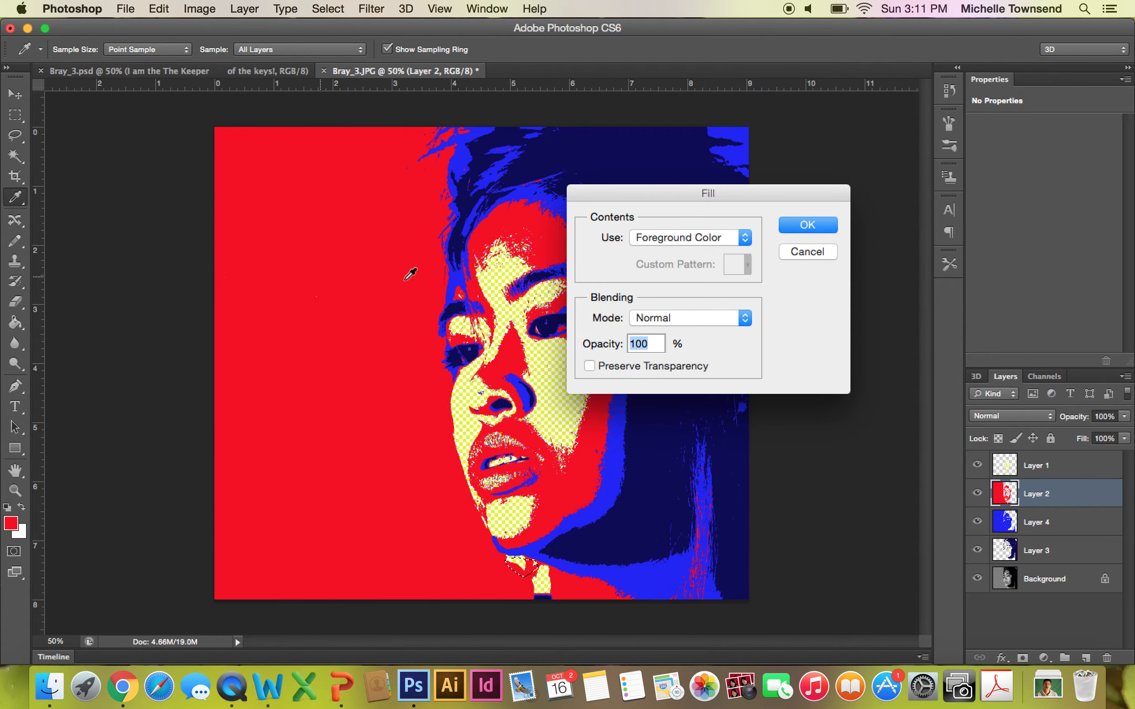
pyautogui.click(790, 225)
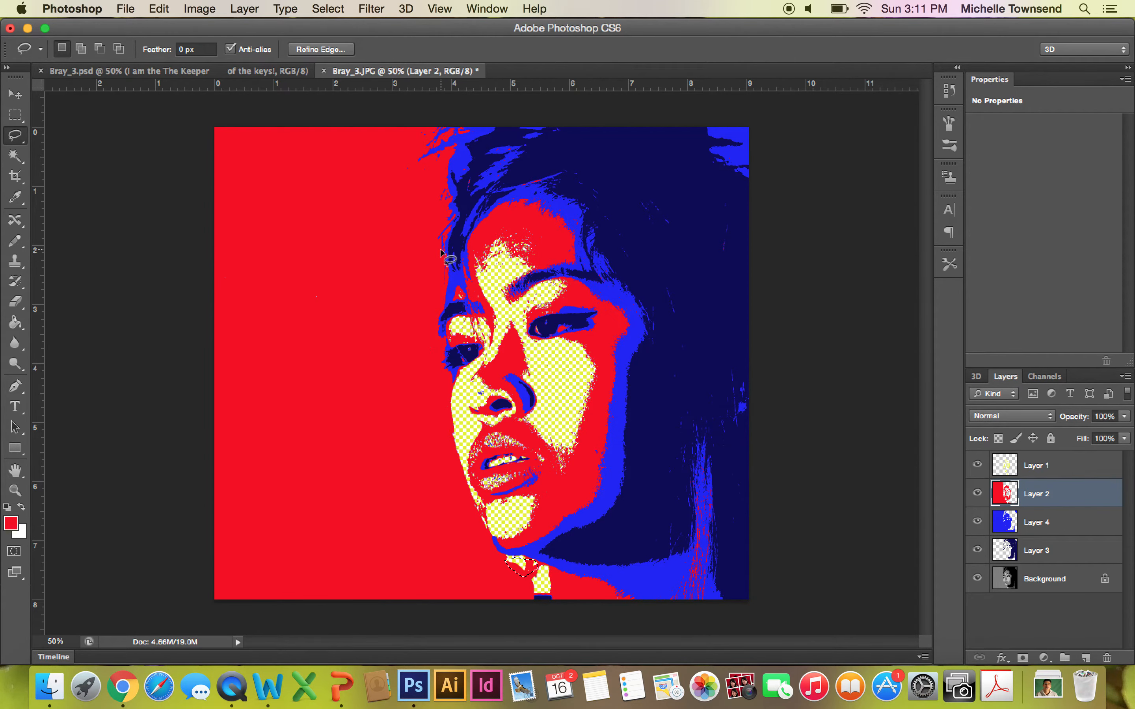
pyautogui.press('super+d')
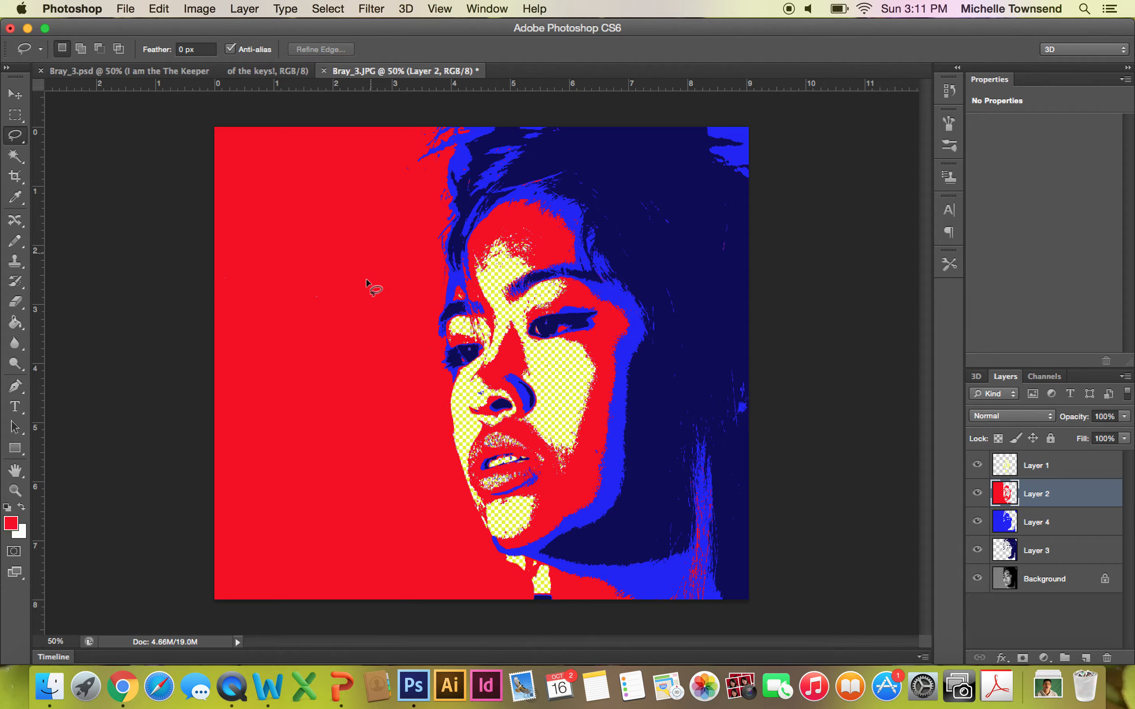
# Add a new layer above Layer 1 and load the All shape set for the Custom Shape tool, replacing the current shapes
pyautogui.click(1067, 472)
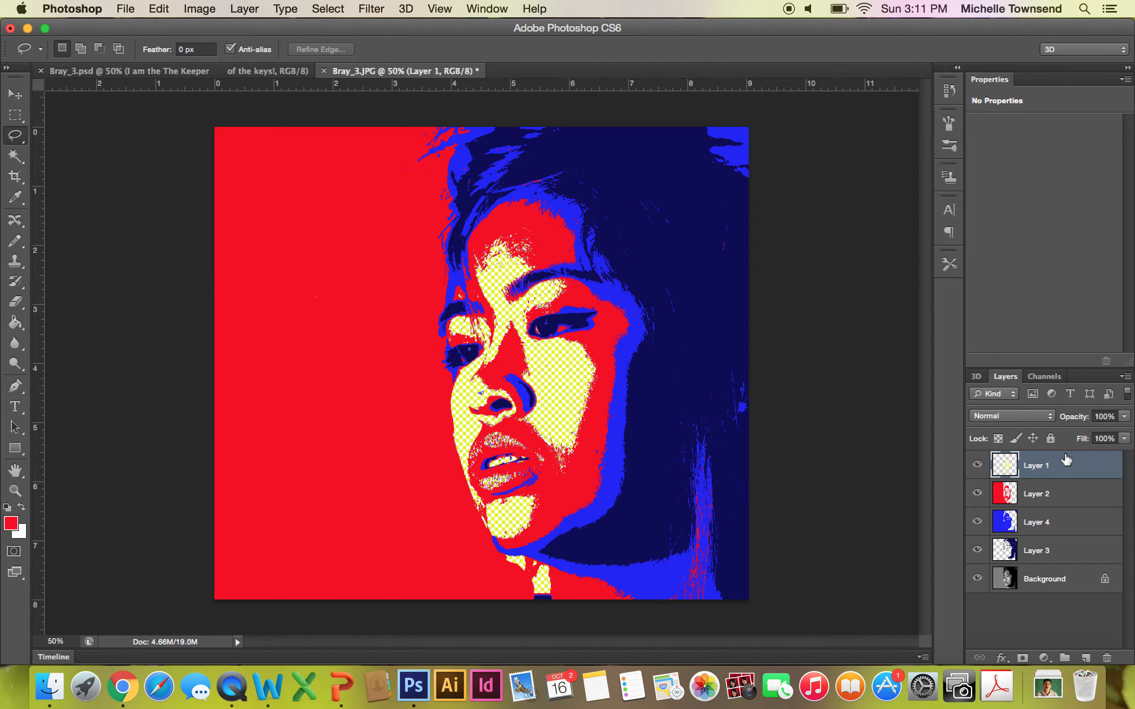
pyautogui.click(1085, 657)
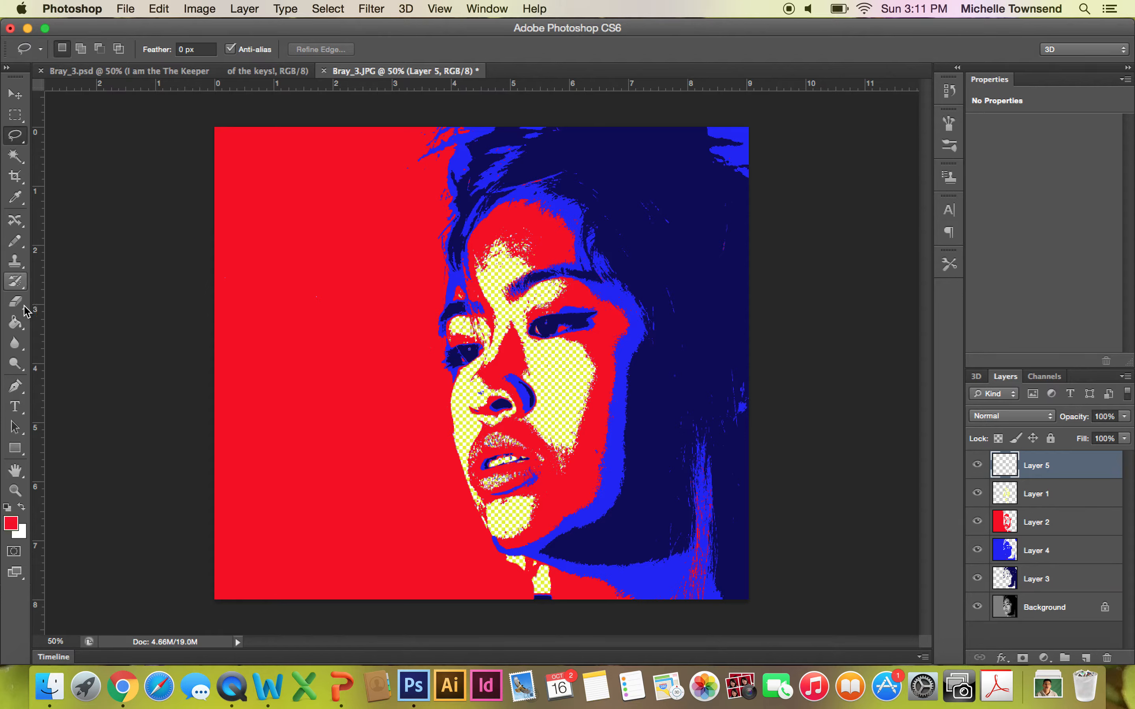
pyautogui.click(15, 451)
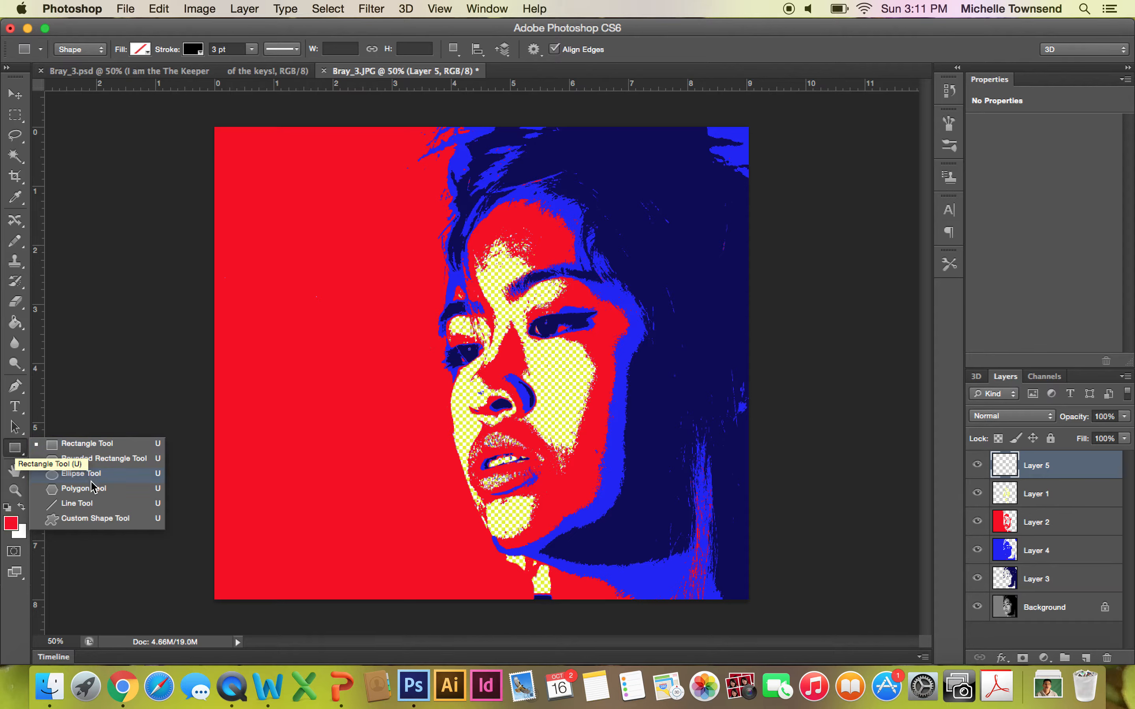
pyautogui.click(99, 519)
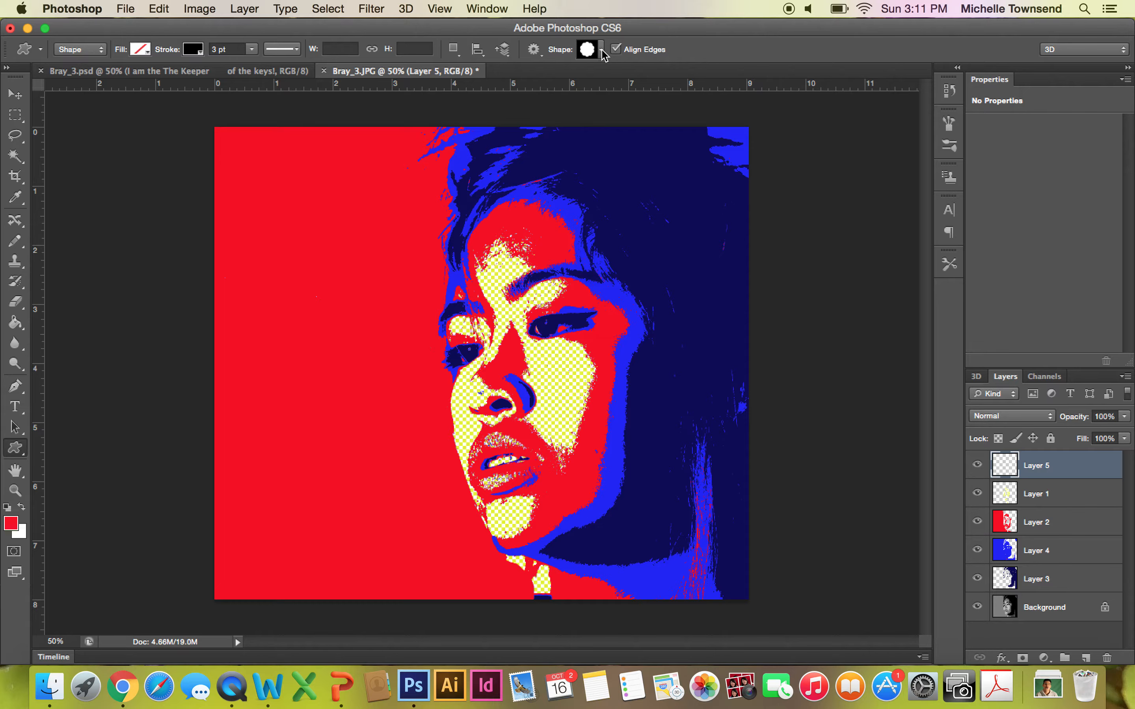
pyautogui.click(601, 50)
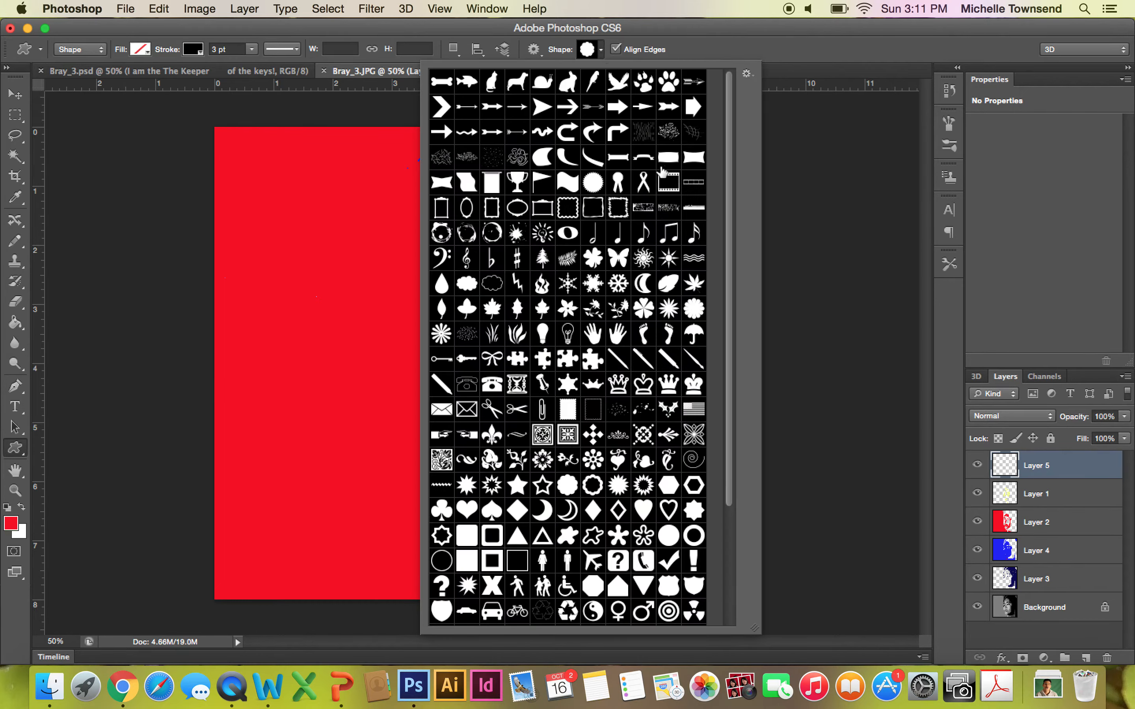
pyautogui.click(749, 76)
pyautogui.click(748, 79)
pyautogui.click(747, 75)
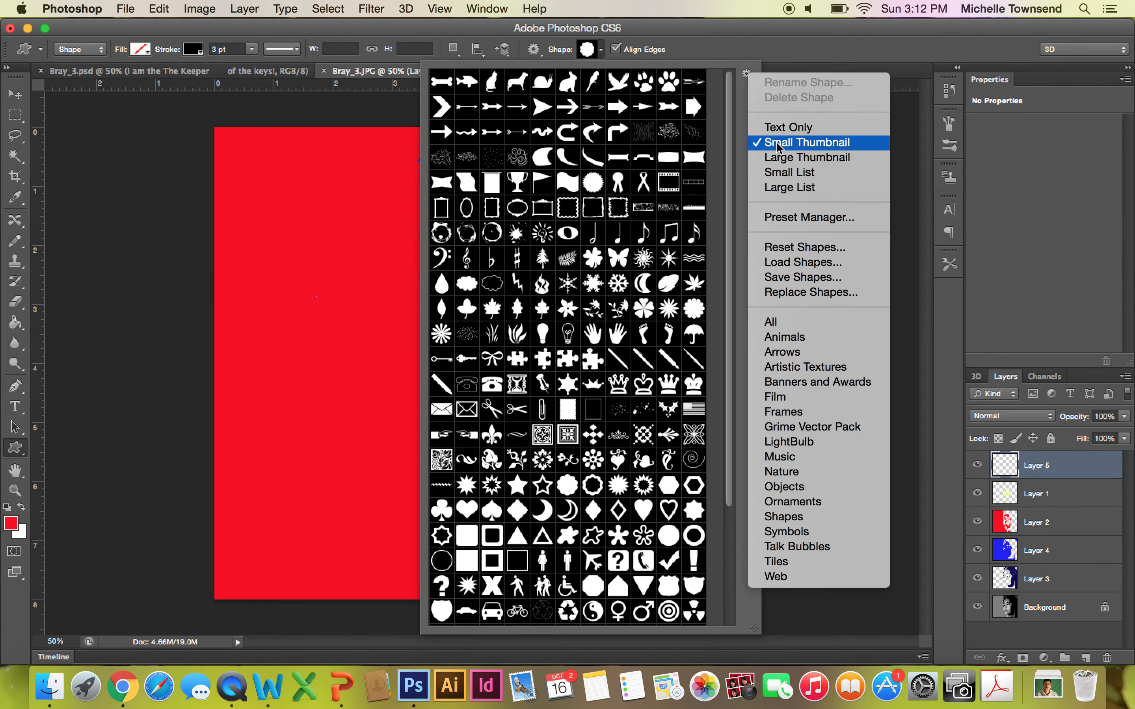
pyautogui.click(784, 323)
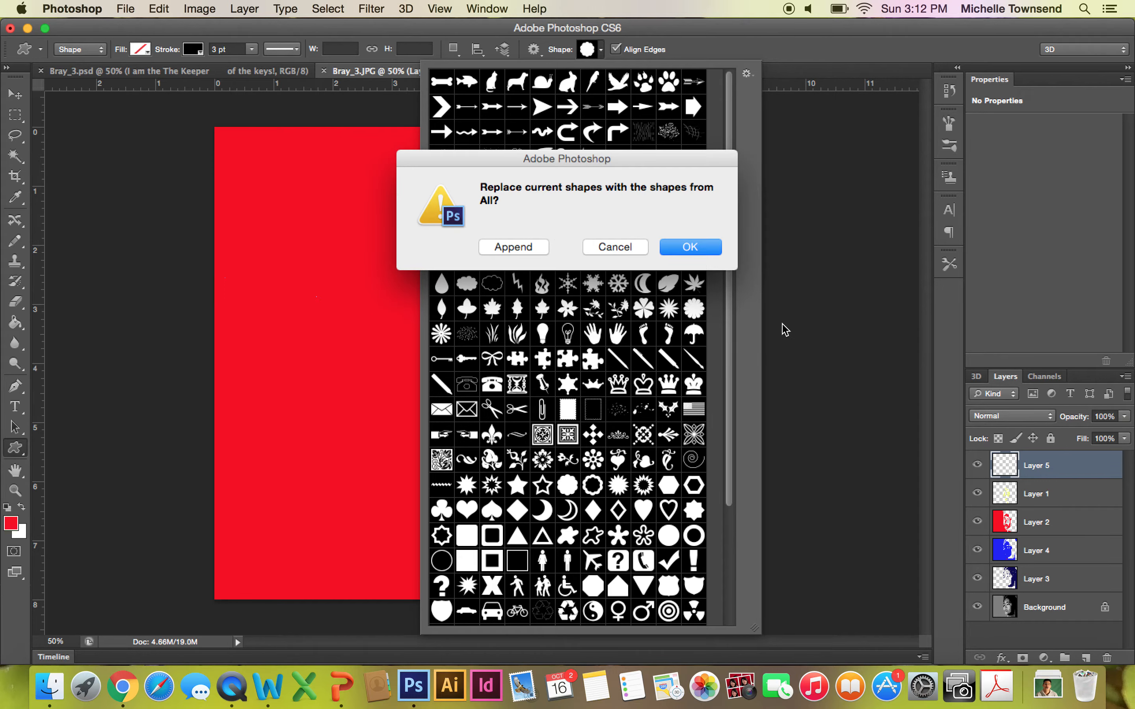
pyautogui.click(690, 242)
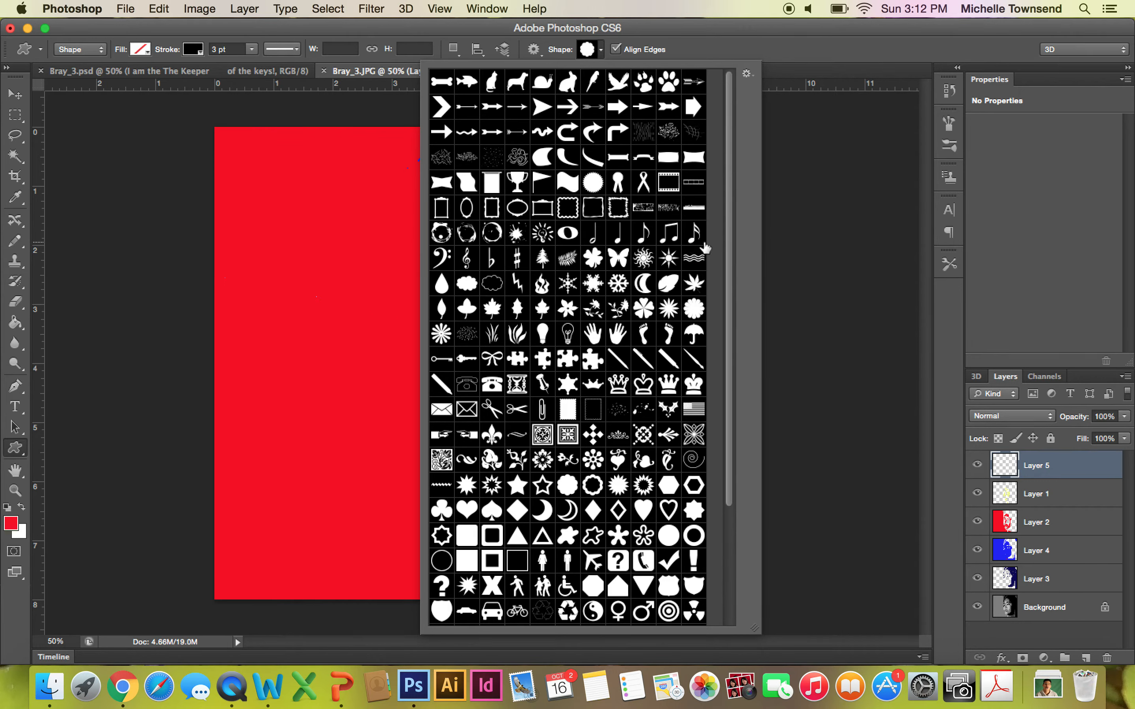
# Draw a spiky talk bubble about 616 by 476 px across the forehead, with an RGB Yellow fill and a 3 pt blue stroke
pyautogui.moveTo(734, 253); pyautogui.dragTo(737, 422)
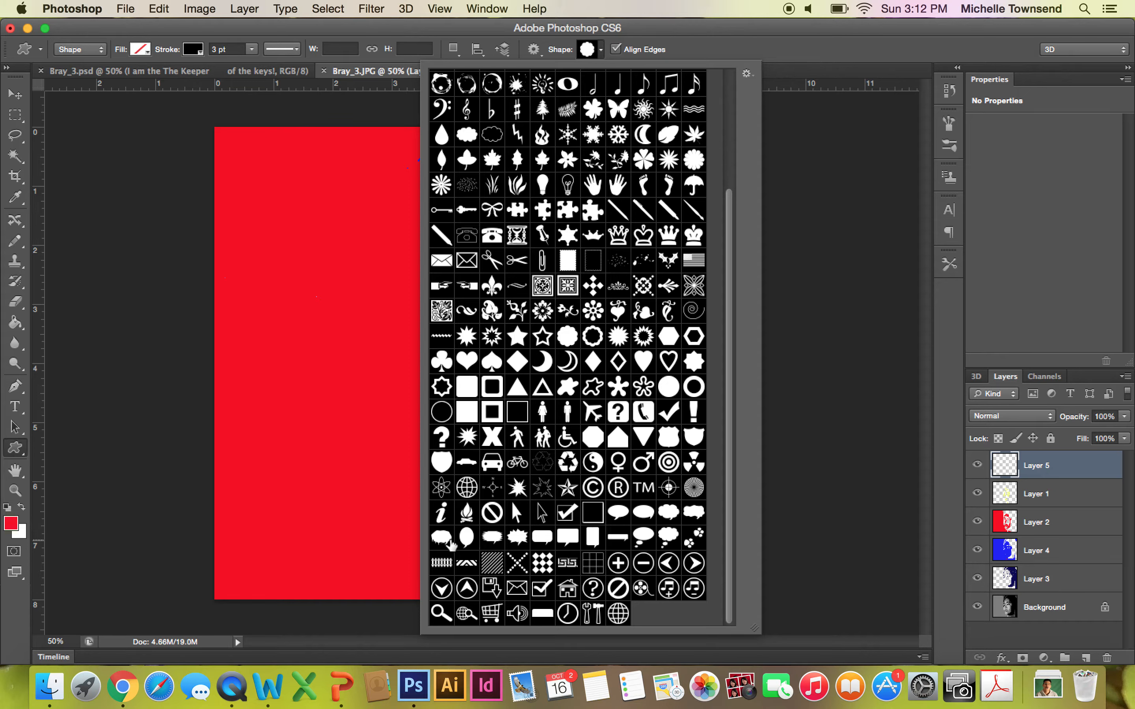
pyautogui.click(522, 542)
pyautogui.click(139, 52)
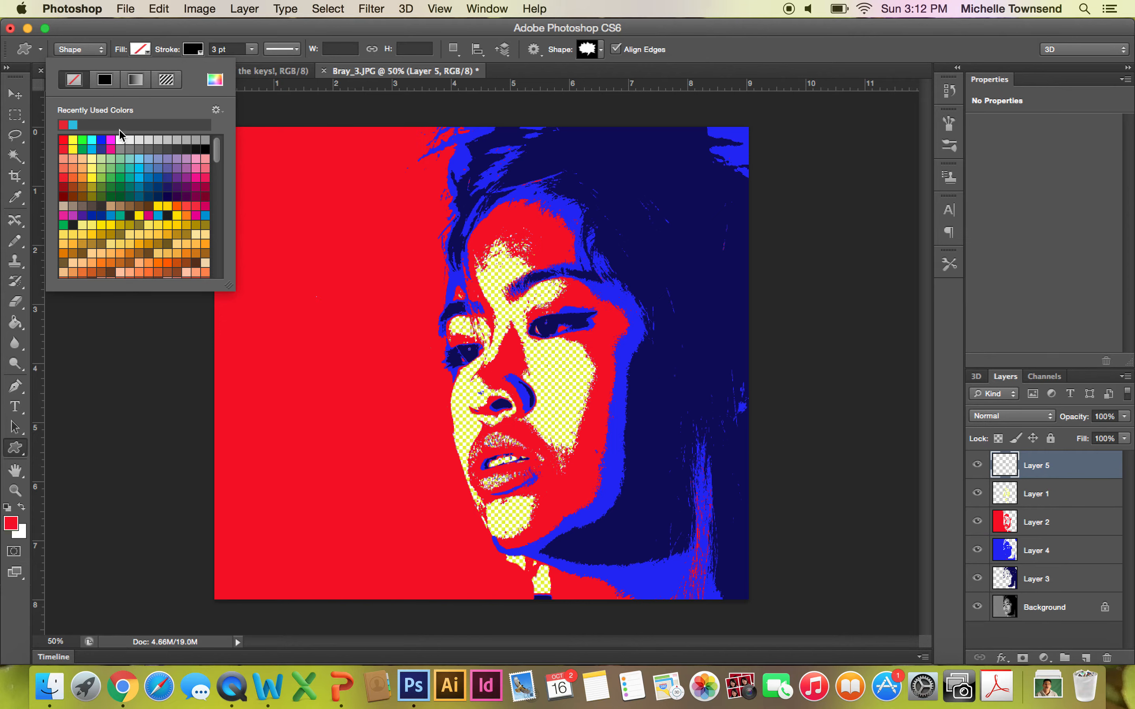
pyautogui.click(74, 138)
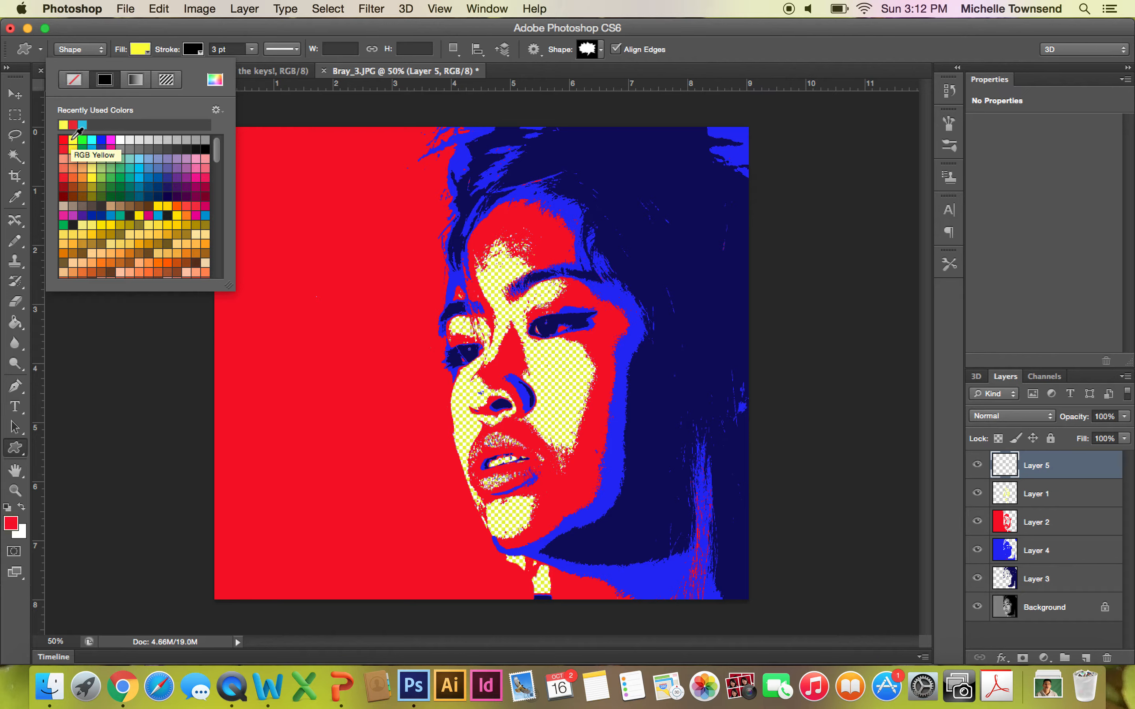
pyautogui.click(195, 51)
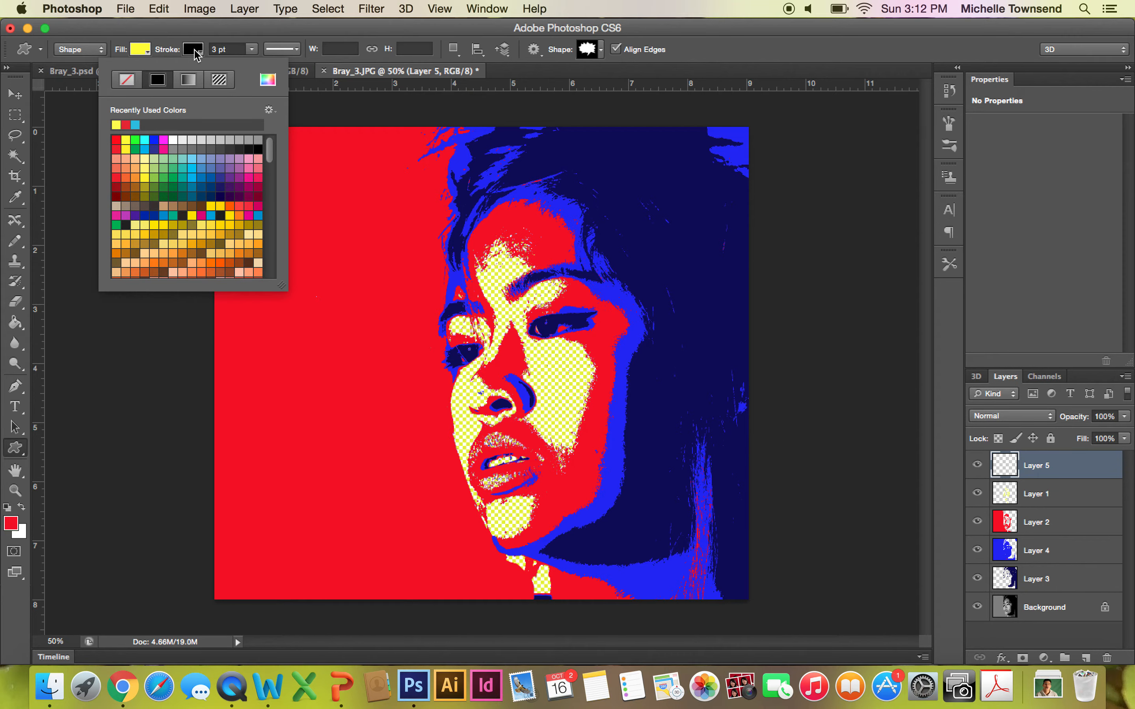
pyautogui.click(155, 140)
pyautogui.moveTo(298, 197); pyautogui.dragTo(541, 386)
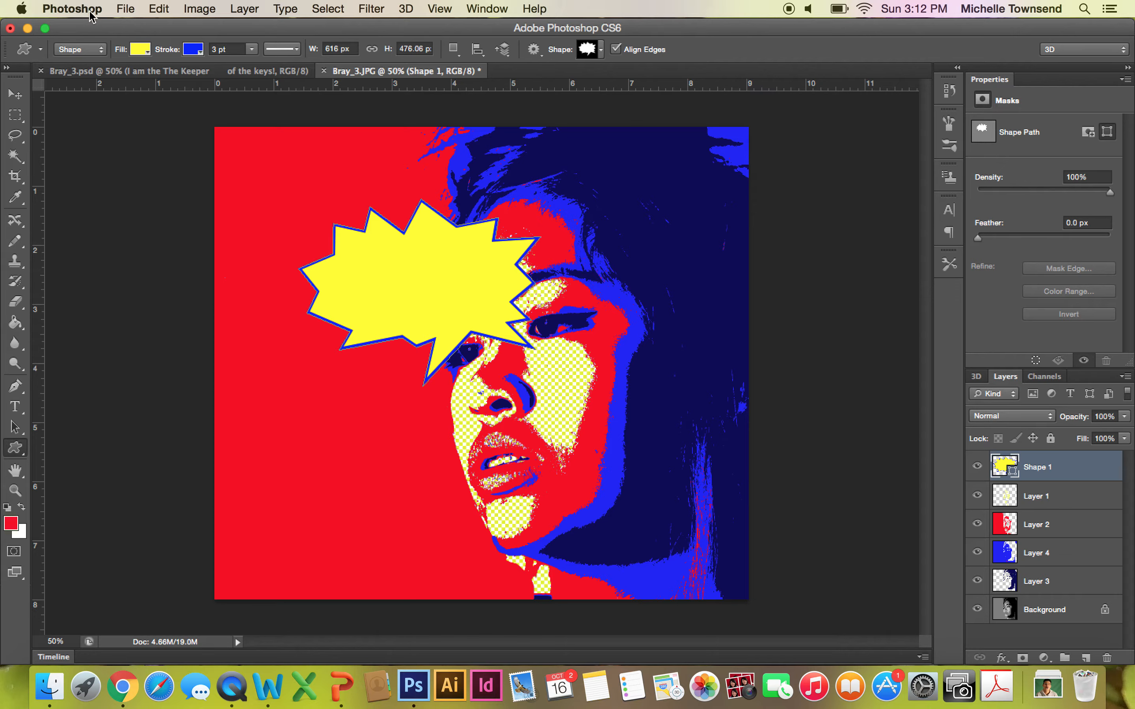
# Flip the yellow talk bubble horizontally
pyautogui.click(162, 8)
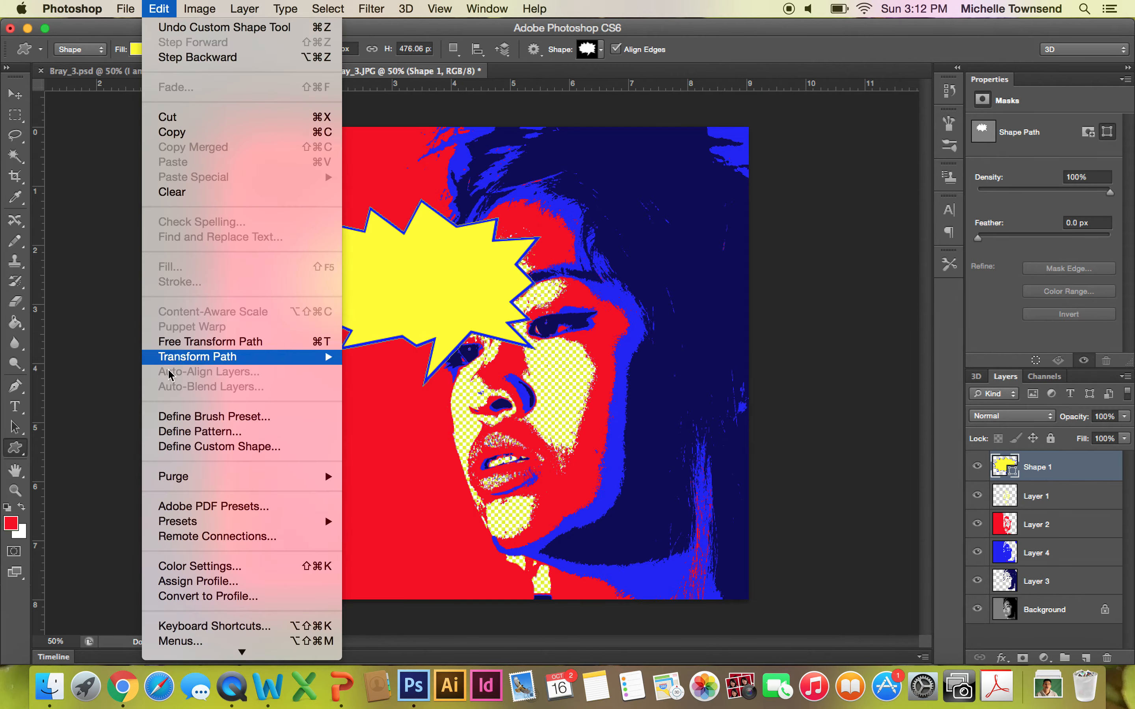
pyautogui.moveTo(190, 350)
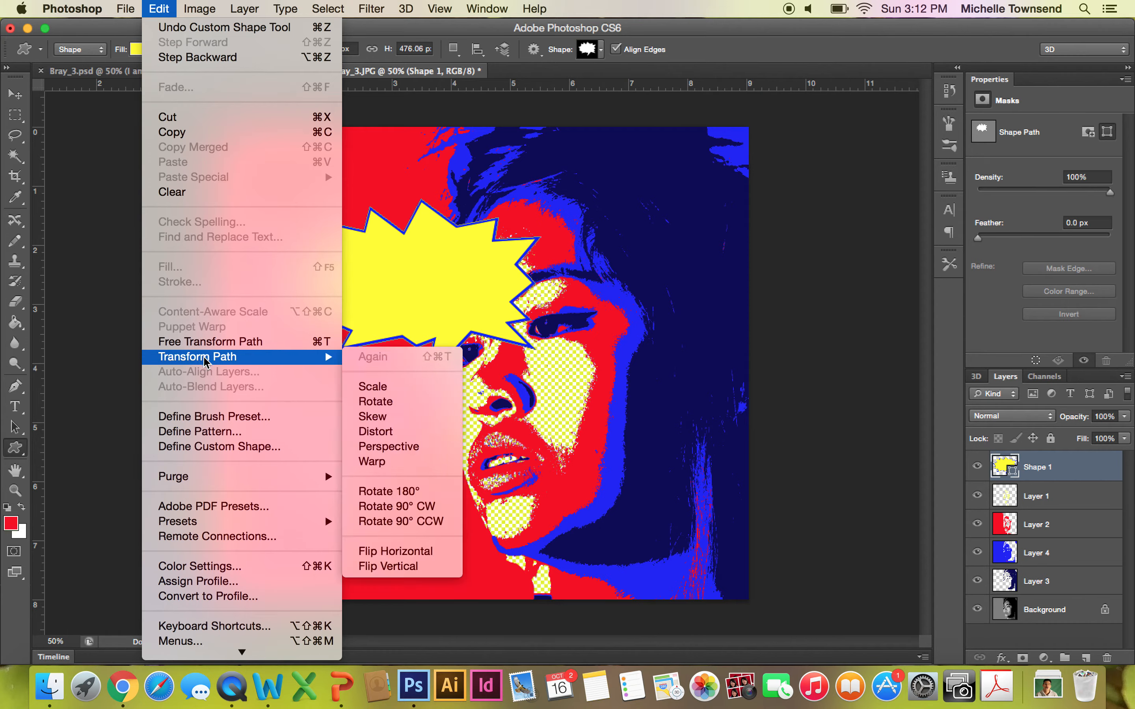
pyautogui.click(402, 554)
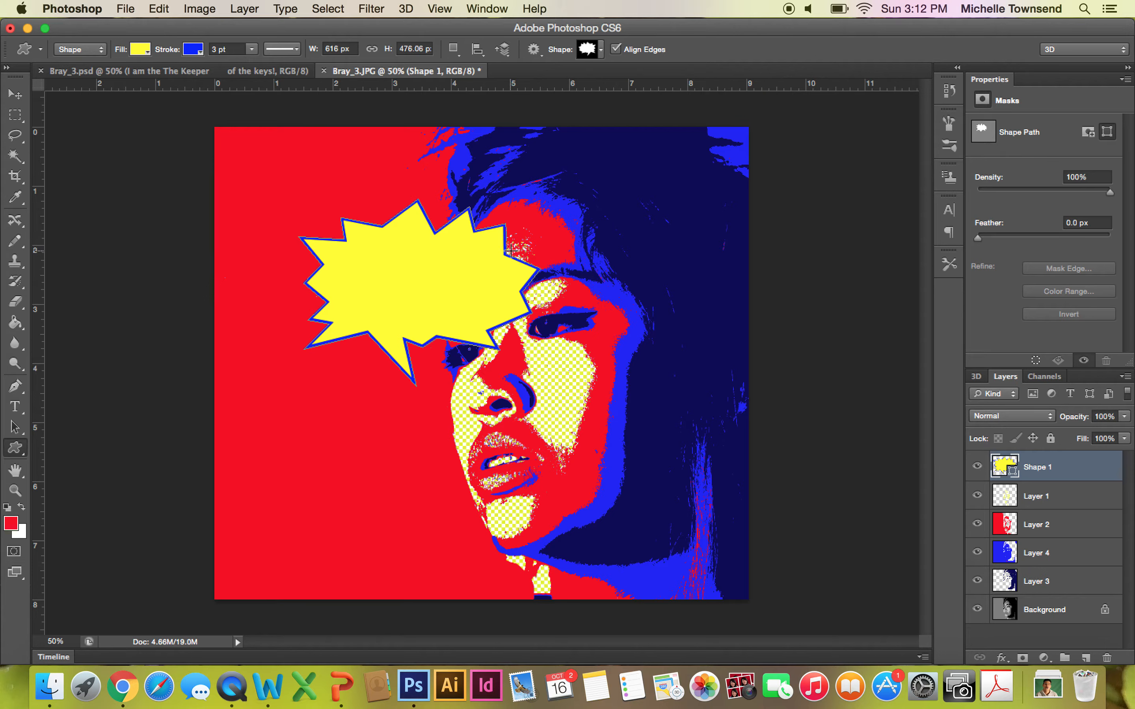
# Rotate the talk bubble about -41° and move it off the forehead onto the red background beside the hair
pyautogui.press('super+t')
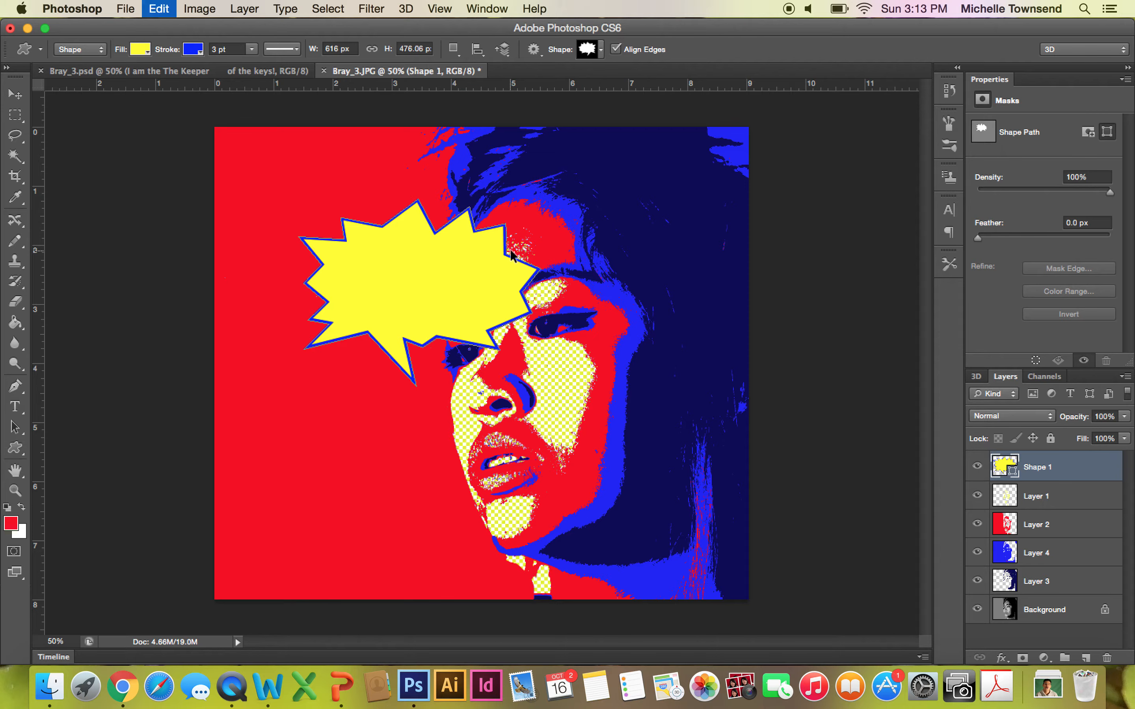
pyautogui.moveTo(565, 177); pyautogui.dragTo(444, 165)
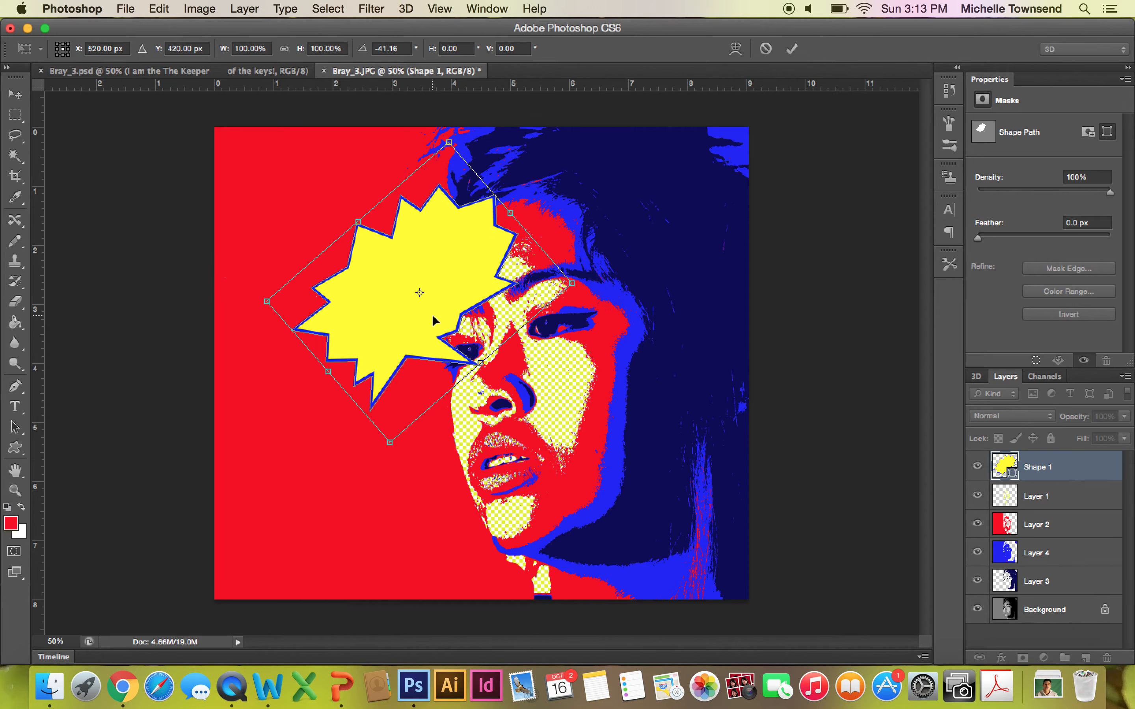
pyautogui.moveTo(432, 313); pyautogui.dragTo(361, 292)
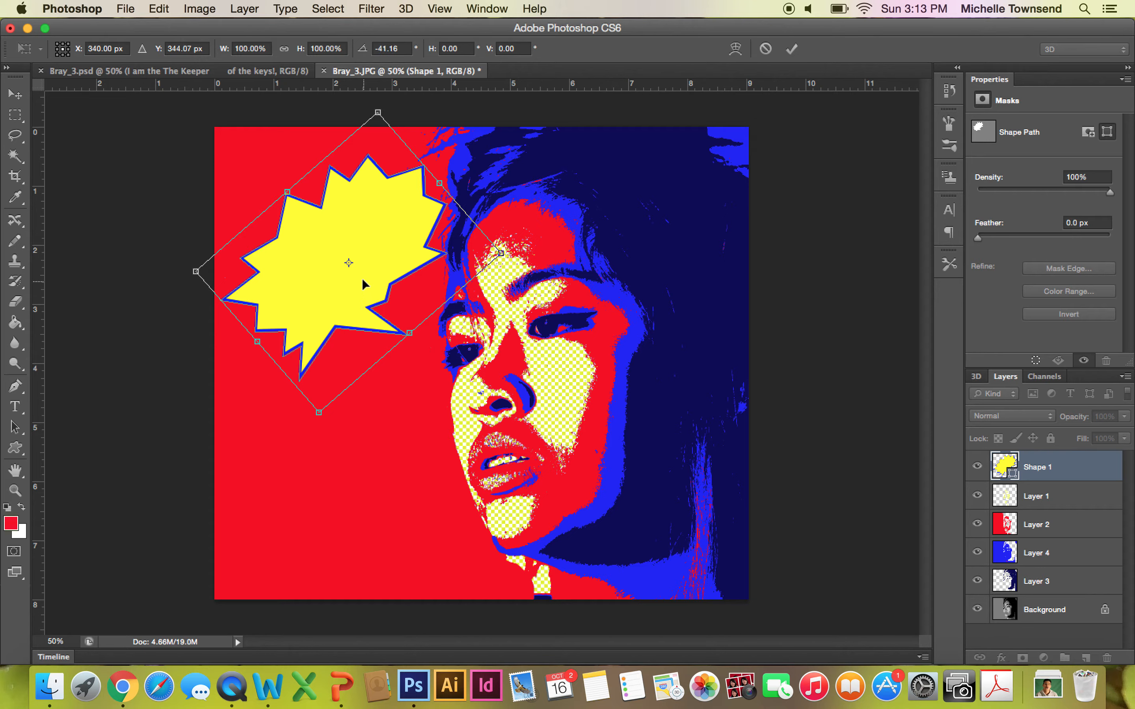
# Stretch the talk bubble to about 118% height and 99% width, and apply the transformation
pyautogui.moveTo(286, 192); pyautogui.dragTo(265, 167)
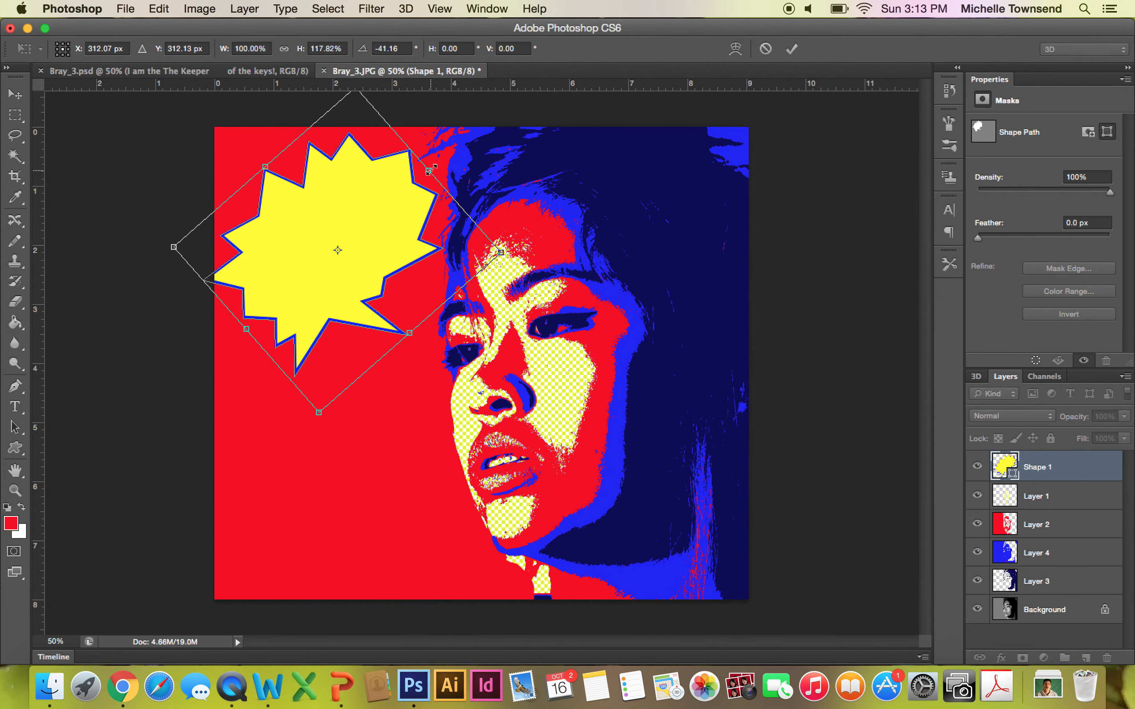
pyautogui.moveTo(429, 170)
pyautogui.mouseDown()
pyautogui.moveTo(453, 145)
pyautogui.moveTo(432, 168)
pyautogui.mouseUp()
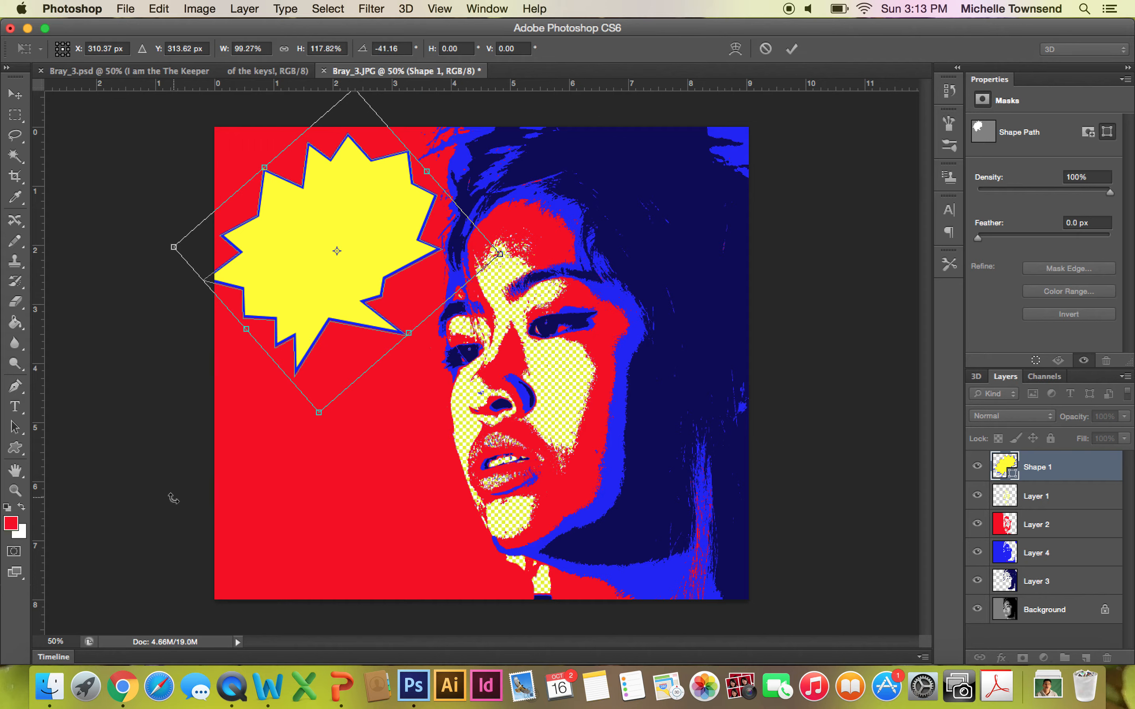
pyautogui.click(792, 49)
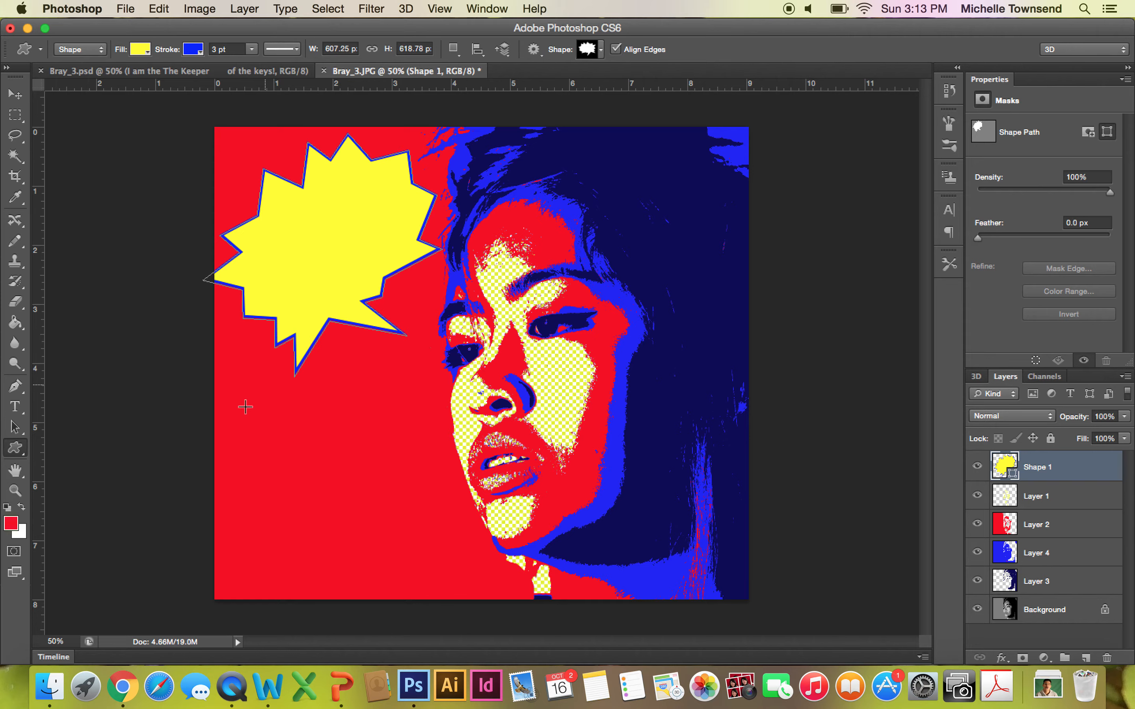
# Add red 24 pt Arial Bold text inside the talk bubble reading "I am the" and, on a new line, "keeper of the Key"
pyautogui.click(21, 415)
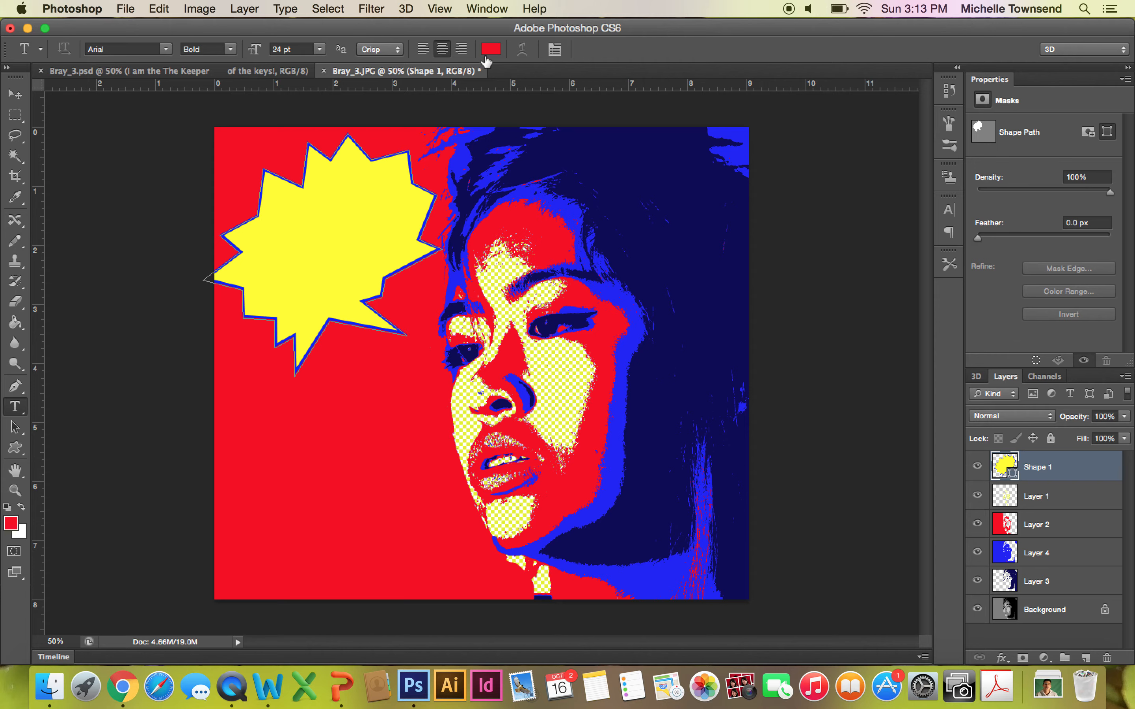
pyautogui.click(261, 269)
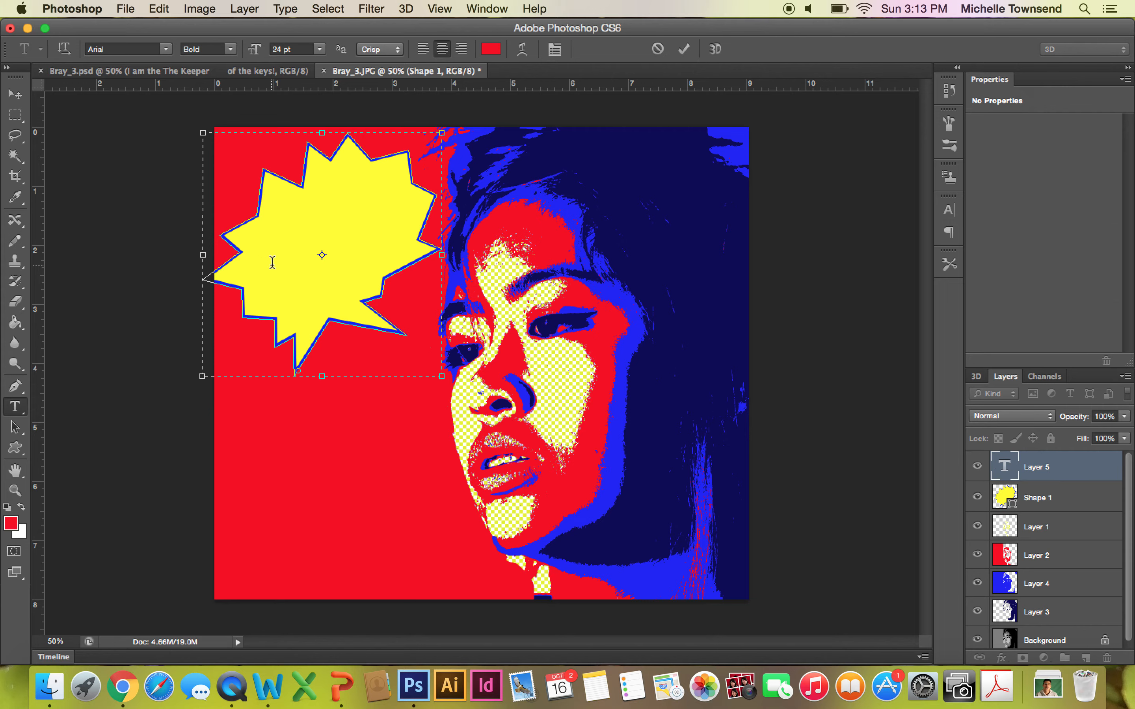
pyautogui.write('I m')
pyautogui.press('BackSpace')
pyautogui.write('am   te')
pyautogui.press('BackSpace')
pyautogui.write('he')
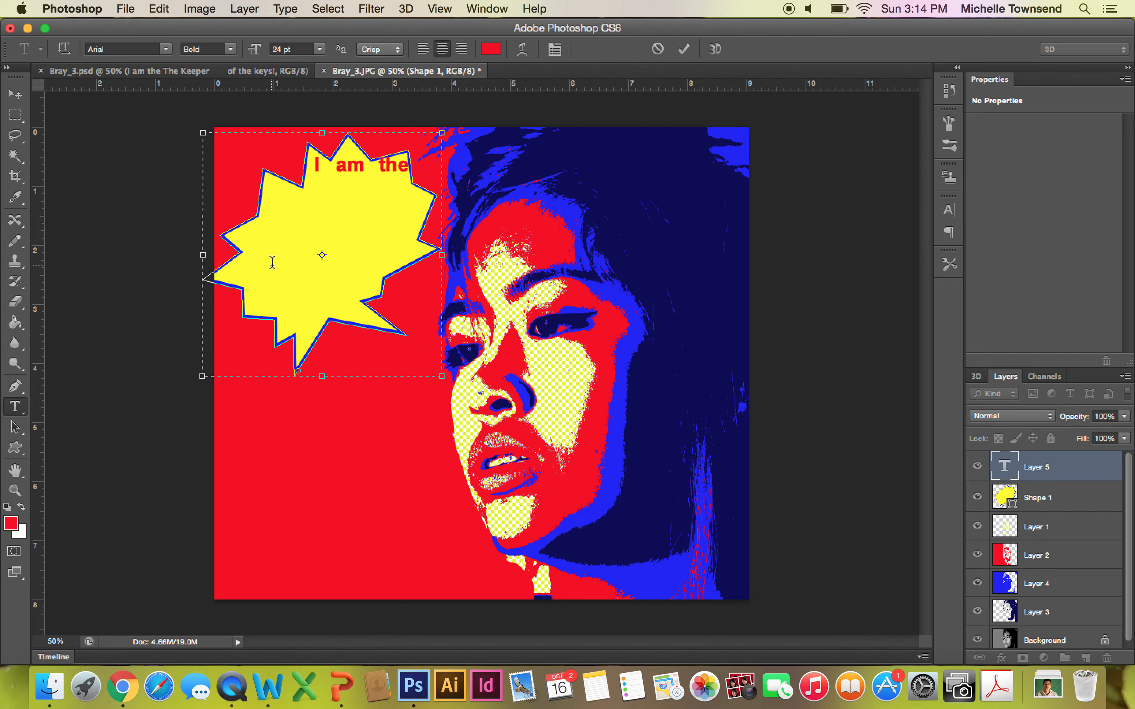
pyautogui.press('Return')
pyautogui.write('keept')
pyautogui.press('BackSpace')
pyautogui.write('er')
pyautogui.write(' of')
pyautogui.write(' the')
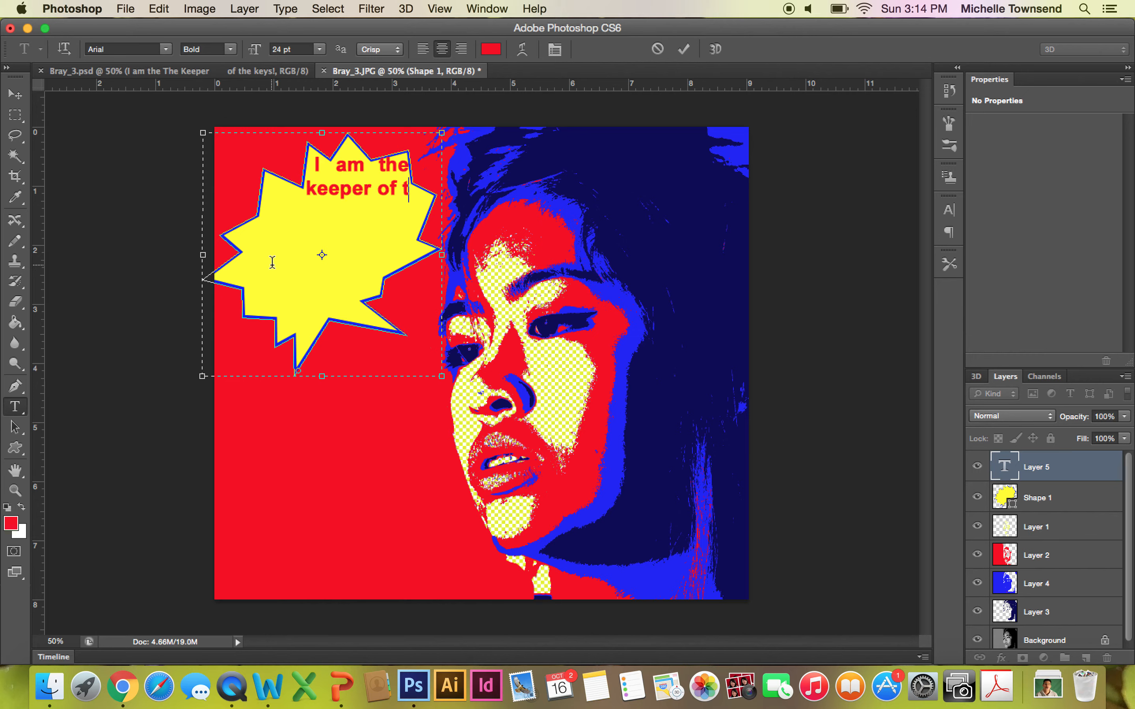
pyautogui.write('K')
pyautogui.press('BackSpace')
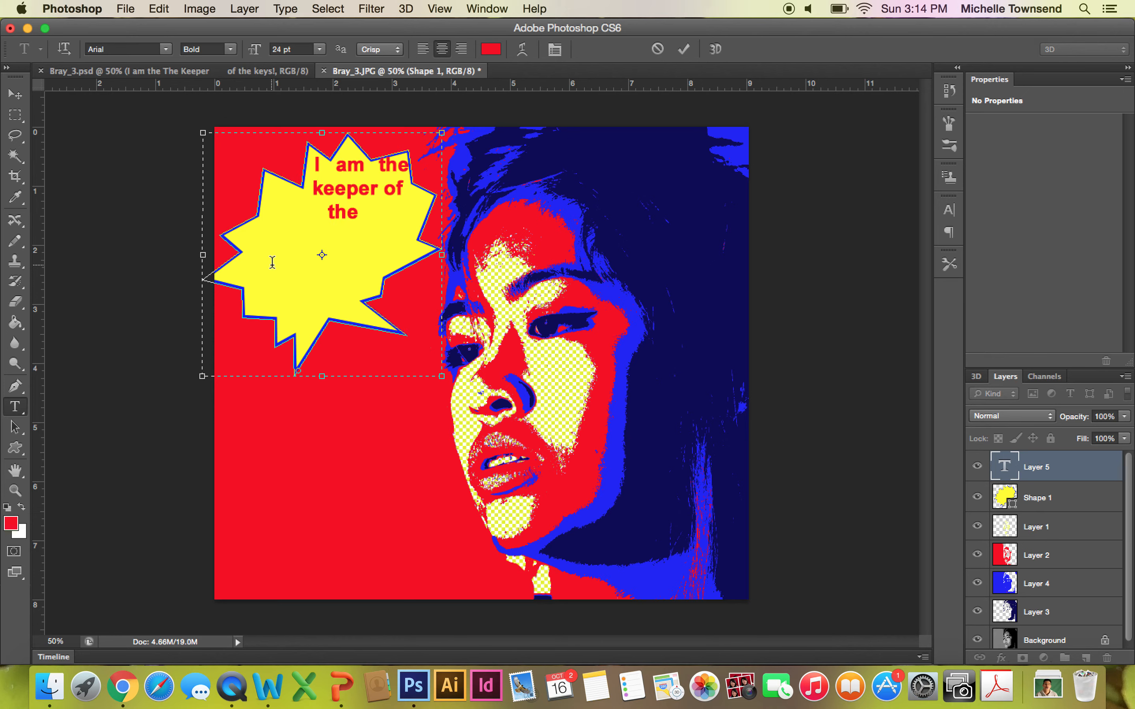
pyautogui.write('Key')
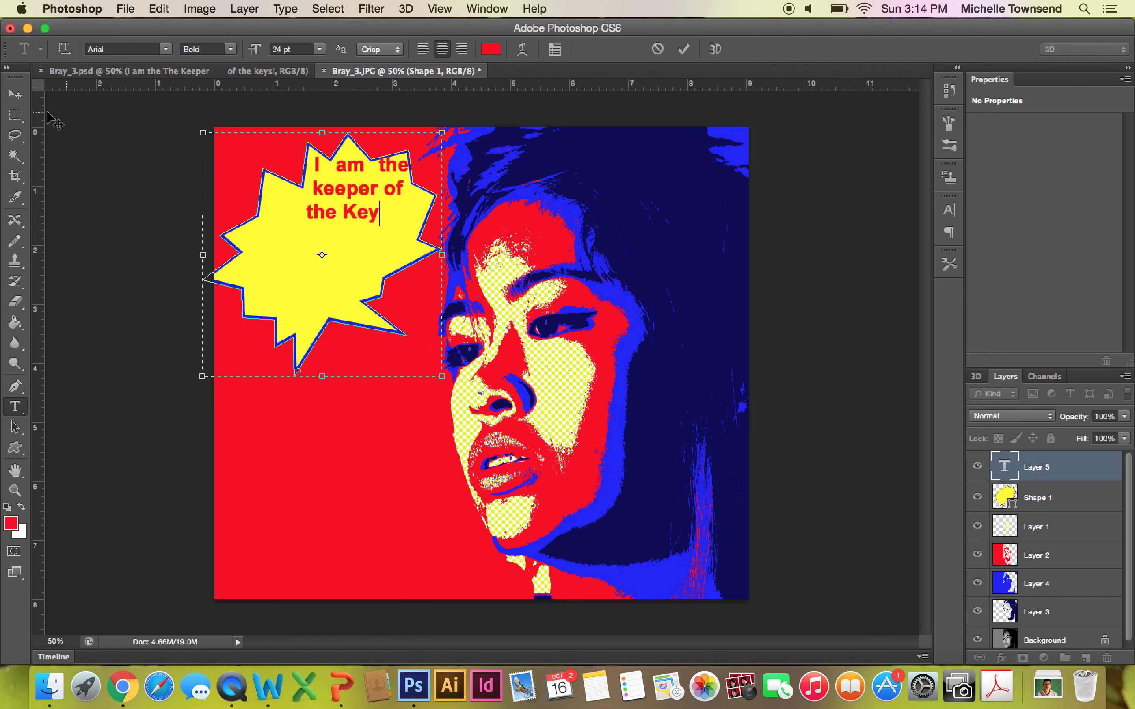
# Move the text down to the middle of the talk bubble and rotate it about -29° to match the bubble's slant
pyautogui.click(22, 100)
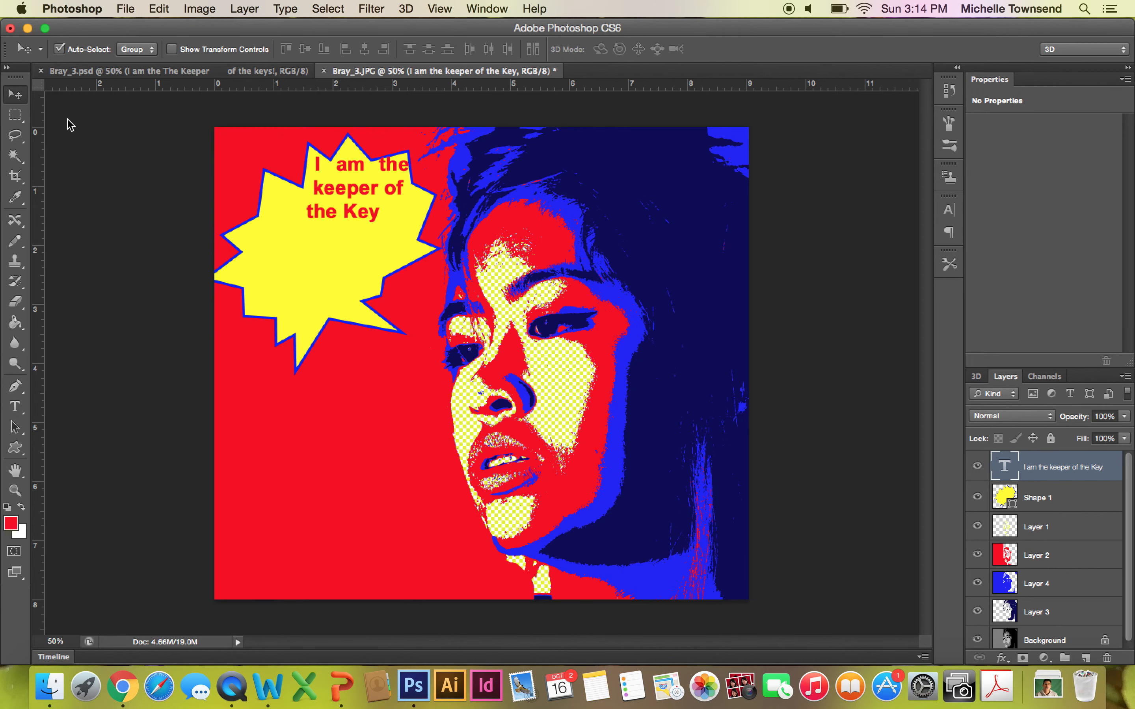
pyautogui.moveTo(341, 196); pyautogui.dragTo(329, 269)
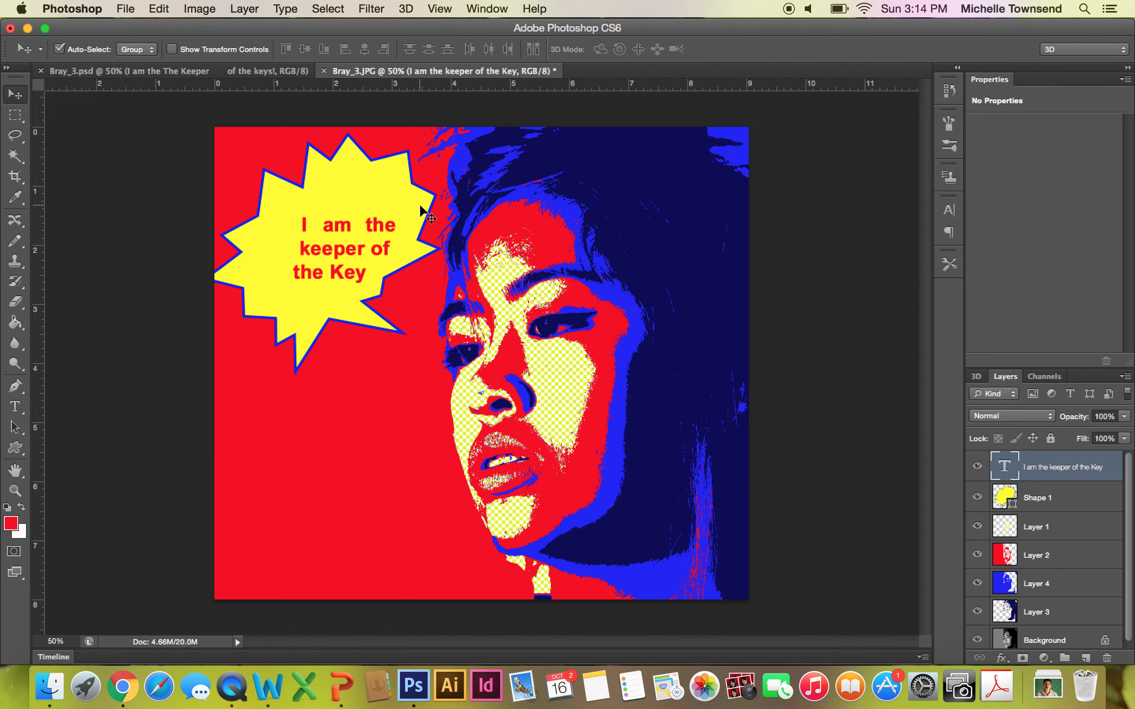
pyautogui.press('super+t')
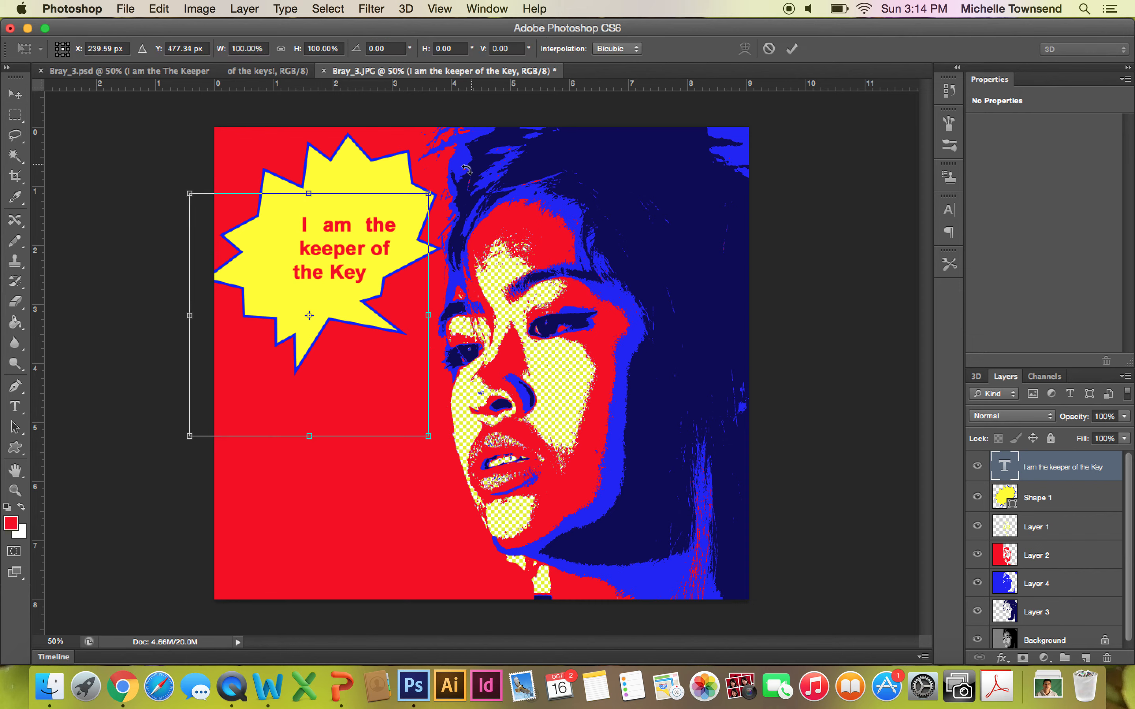
pyautogui.moveTo(457, 179); pyautogui.dragTo(356, 168)
pyautogui.moveTo(318, 265); pyautogui.dragTo(333, 264)
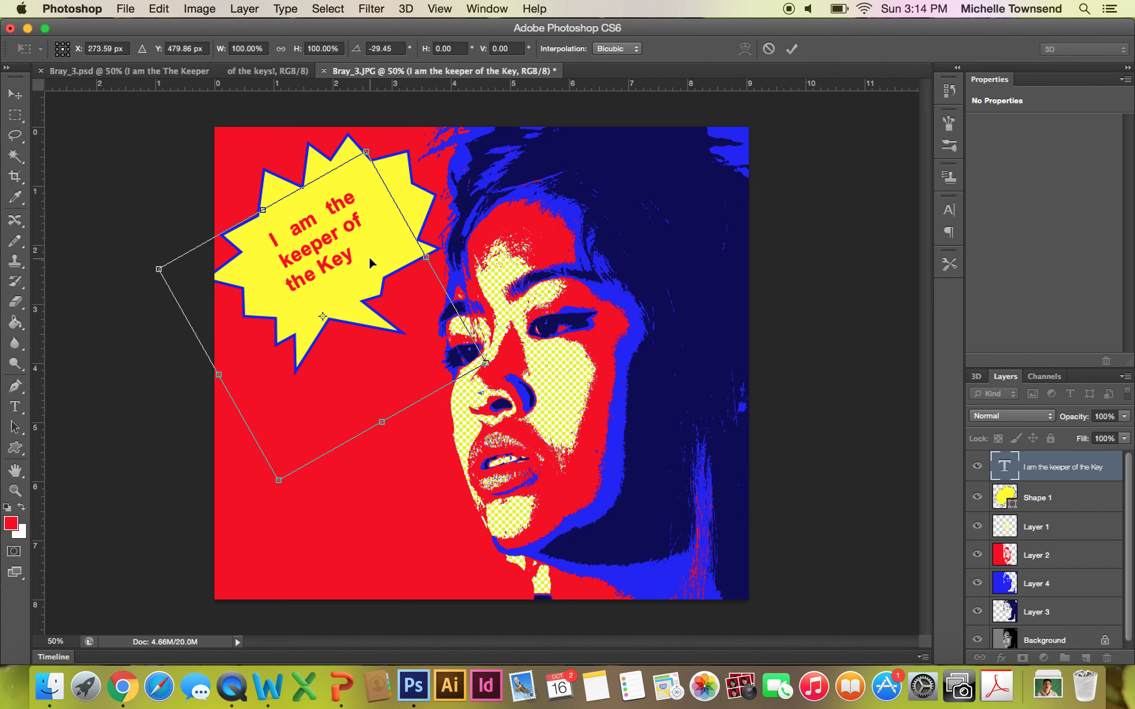
pyautogui.click(793, 49)
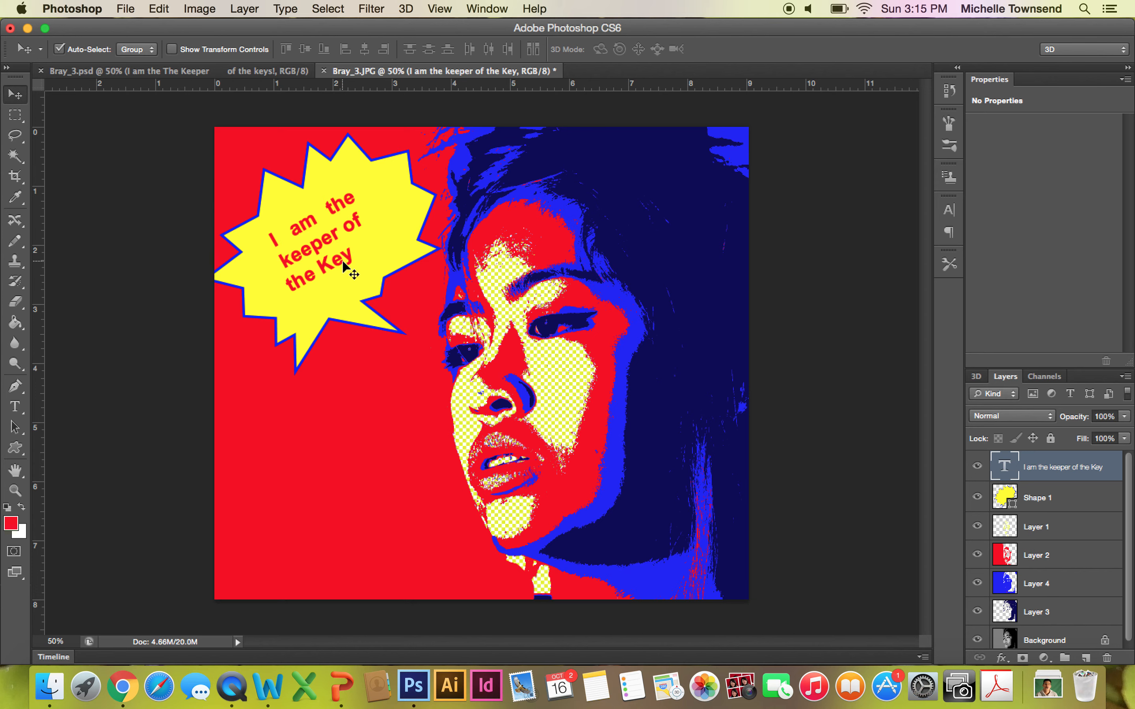
# Add an exclamation mark after "Key" in the talk bubble text
pyautogui.click(17, 409)
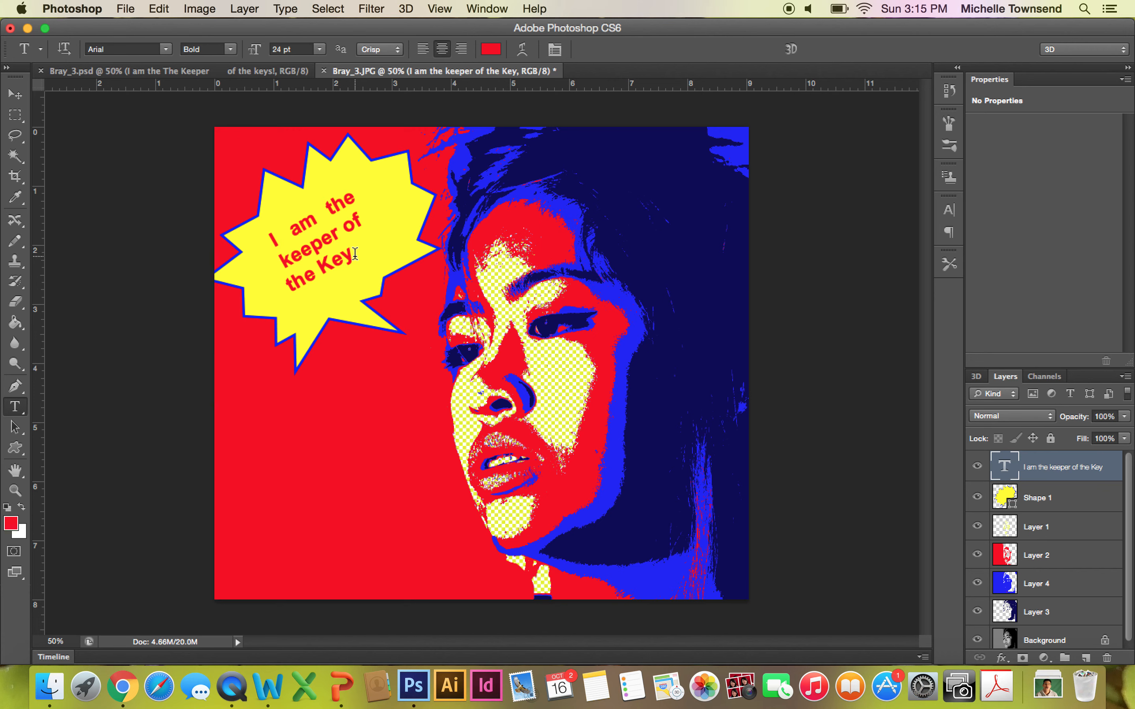
pyautogui.press('super+t')
pyautogui.click(353, 253)
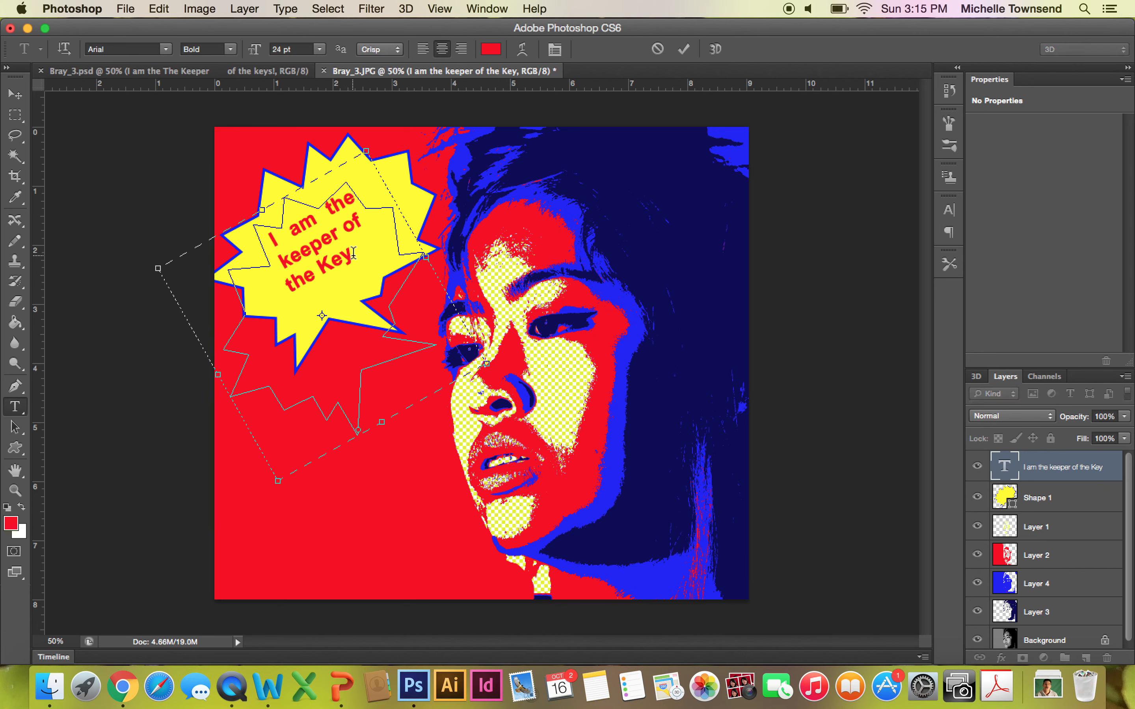
pyautogui.write('!')
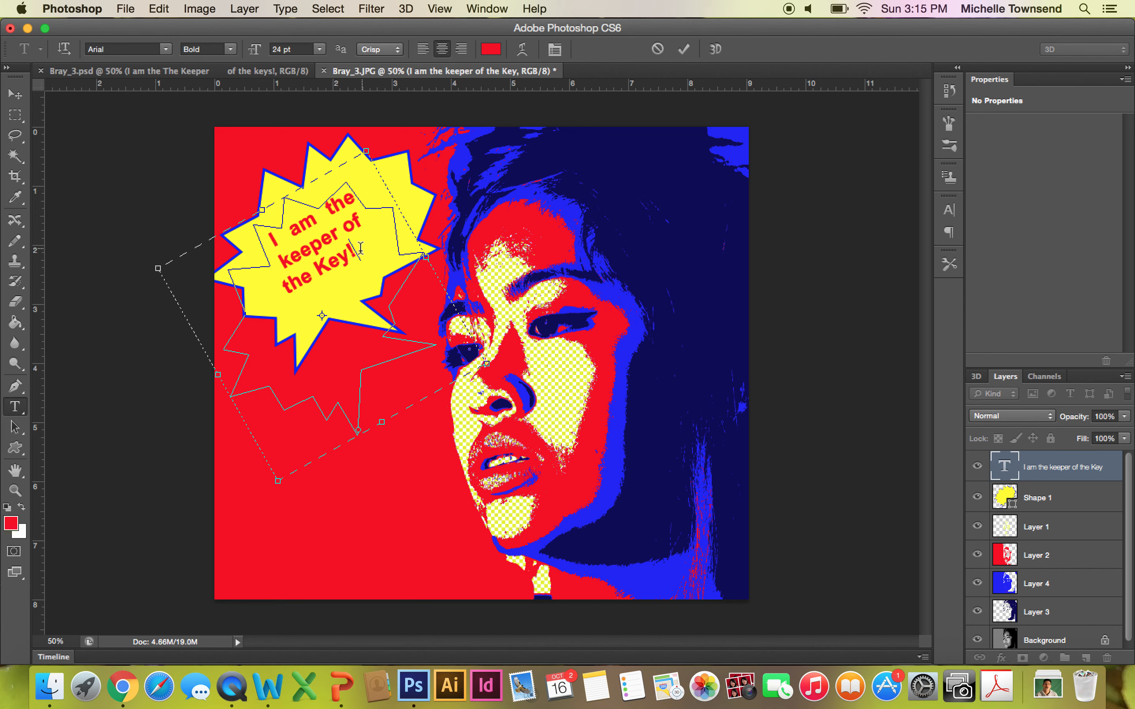
# Set the whole talk bubble text to 30 pt and reposition it centrally within the bubble
pyautogui.moveTo(356, 251); pyautogui.dragTo(267, 246)
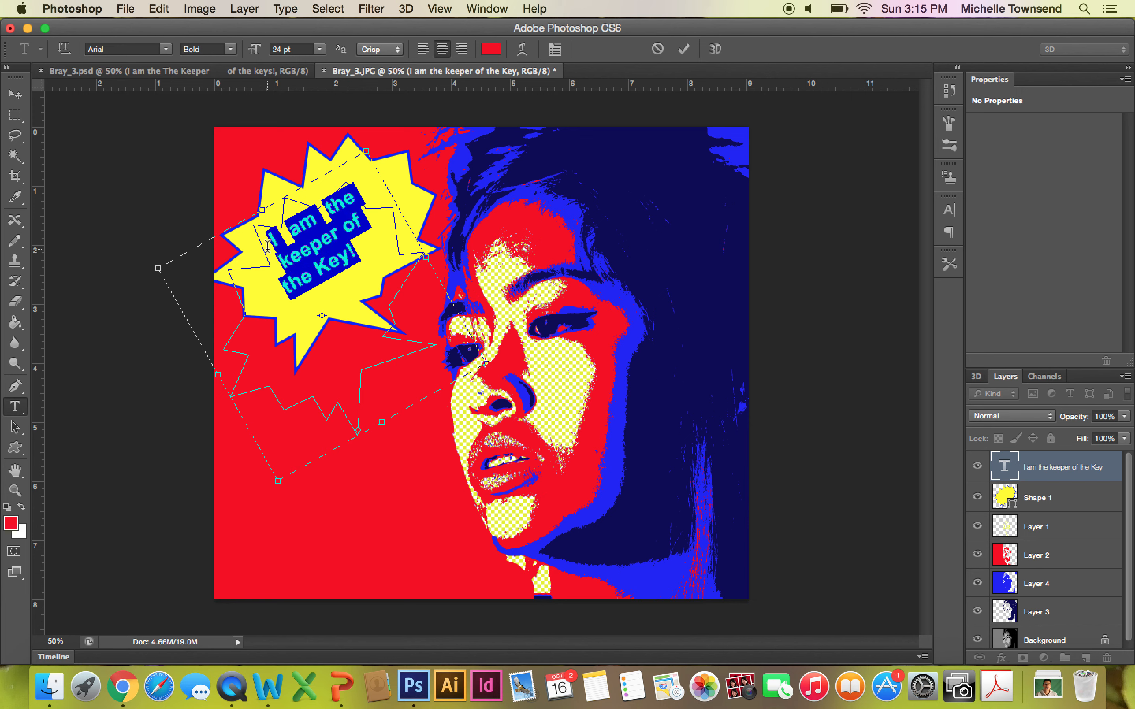
pyautogui.click(319, 49)
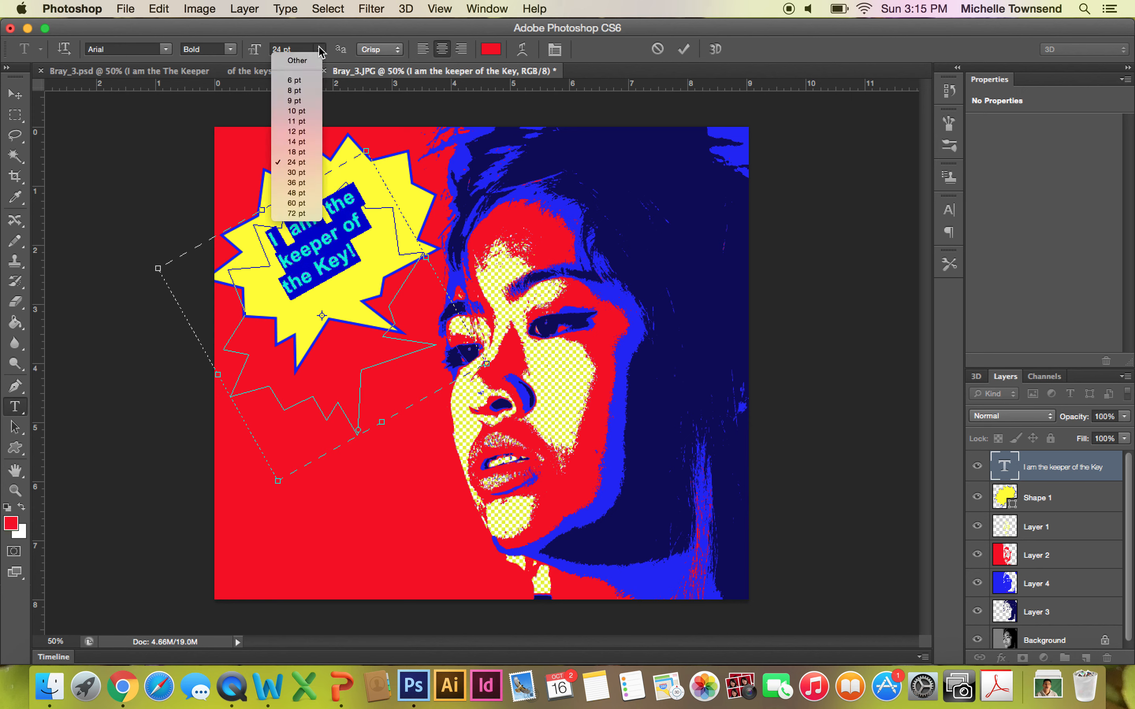
pyautogui.click(294, 173)
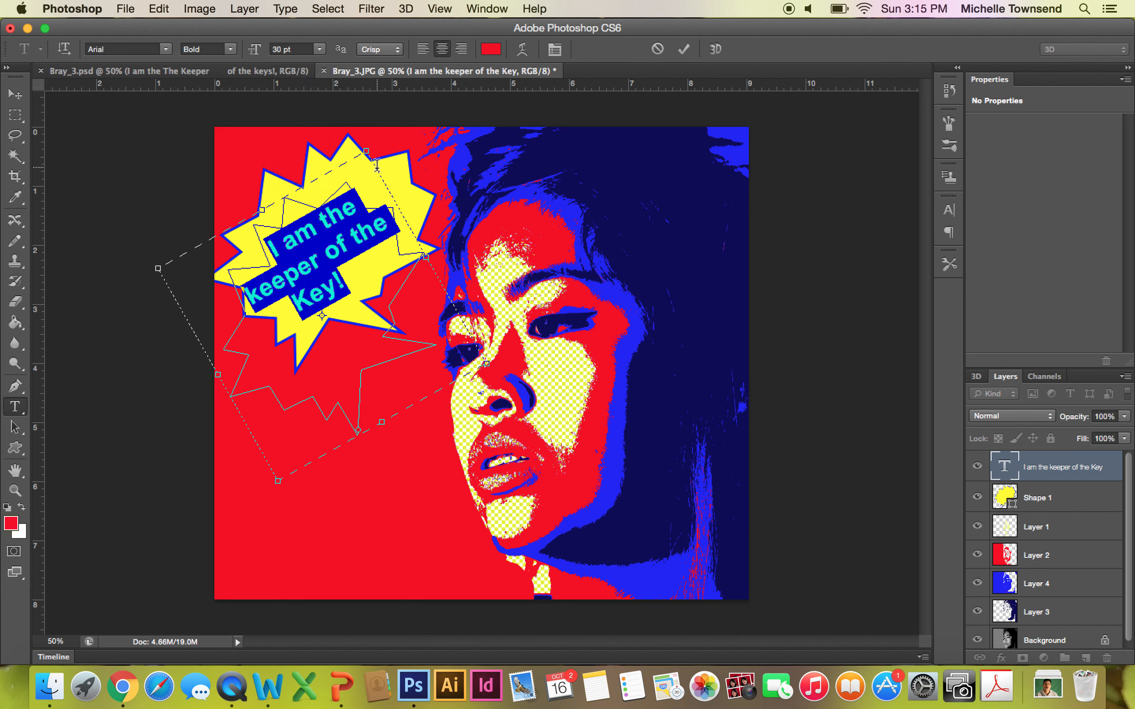
pyautogui.click(22, 95)
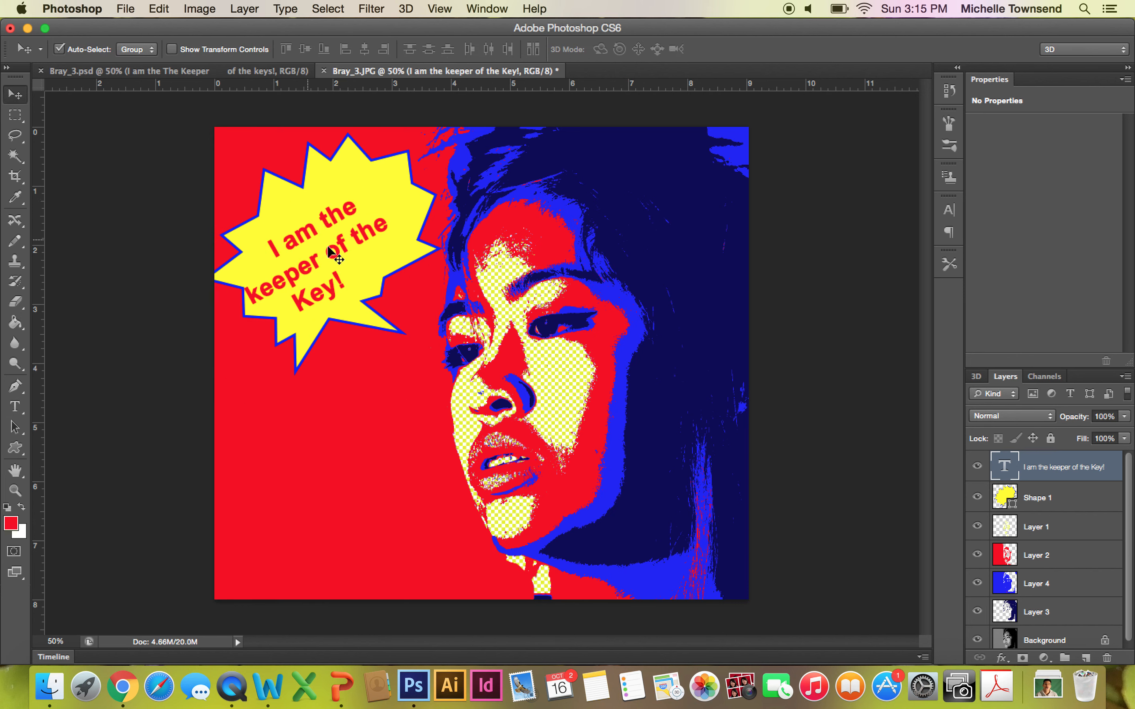
pyautogui.moveTo(330, 249); pyautogui.dragTo(343, 234)
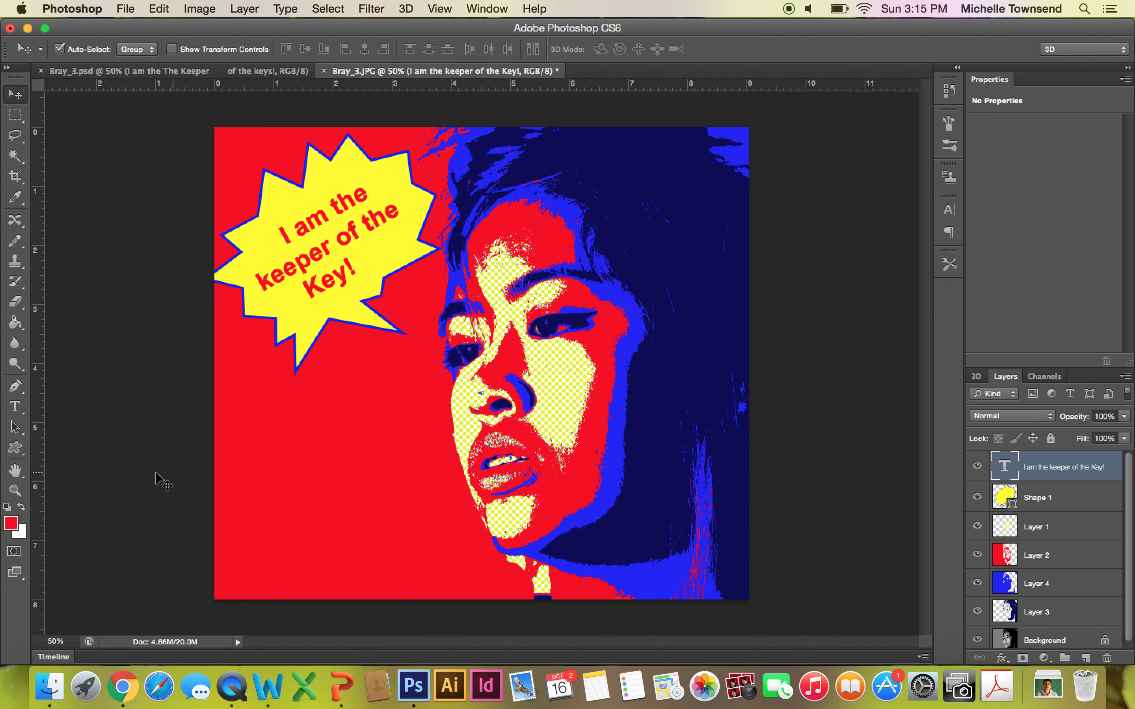
# Switch to QuickTime Player and quit it, saving the screen recording to the Desktop as "Pop Art Lichtenstein"
pyautogui.click(231, 686)
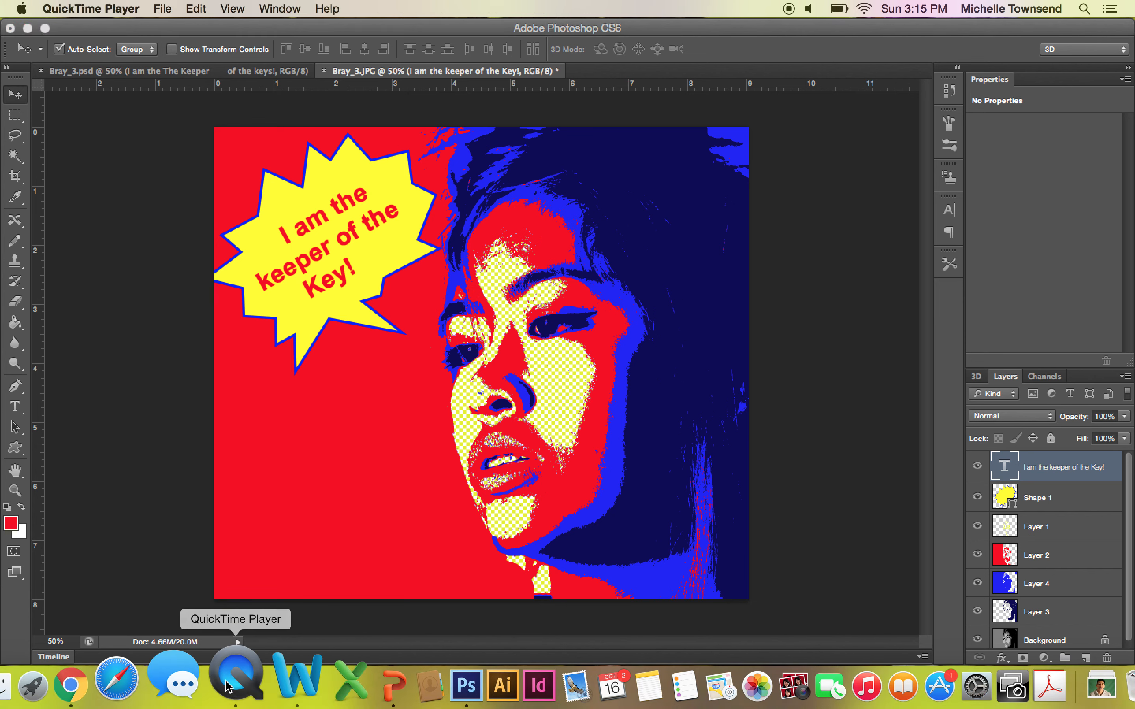
pyautogui.click(120, 10)
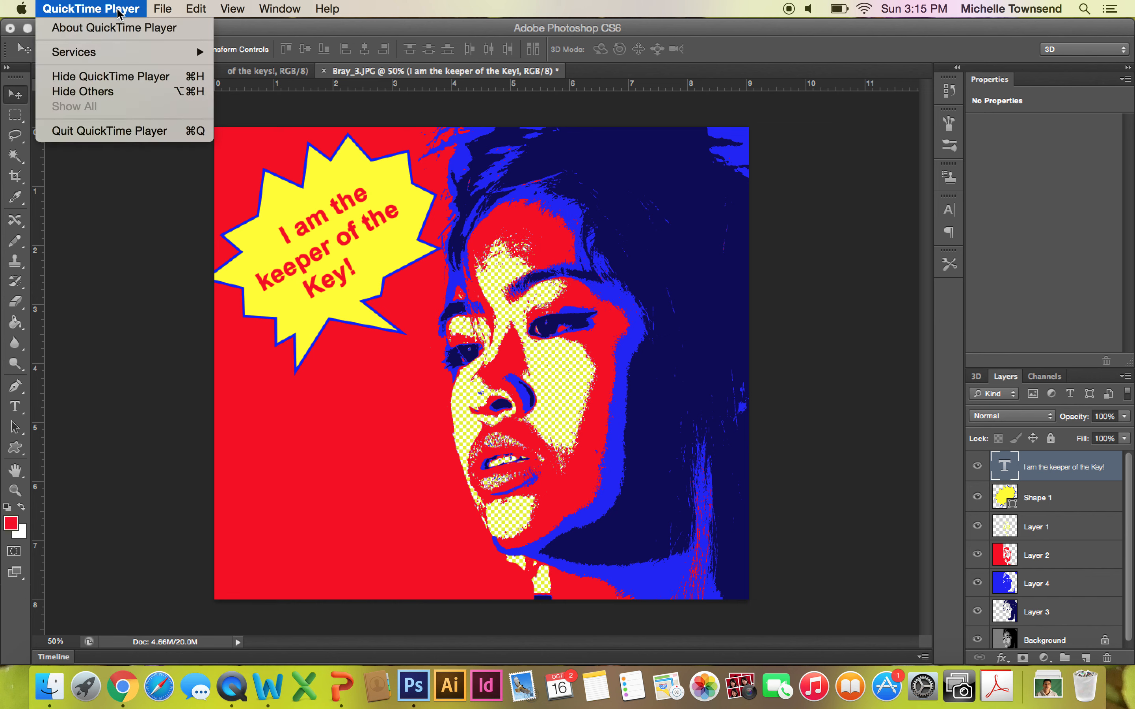
pyautogui.click(117, 132)
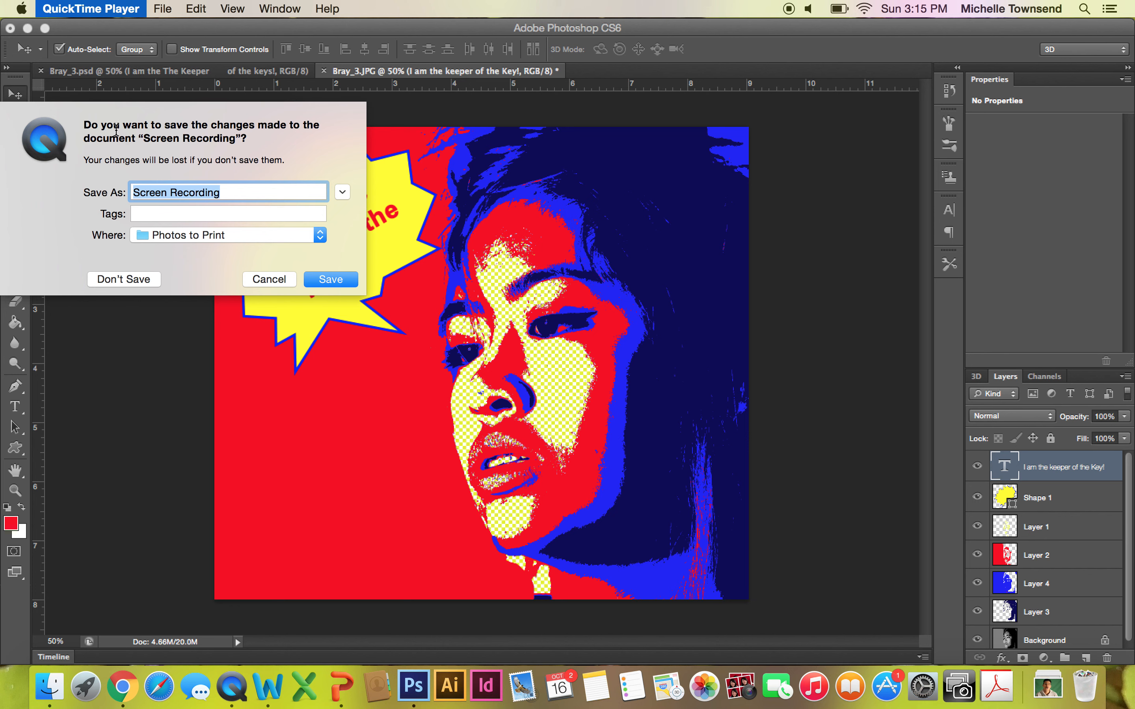
pyautogui.press('BackSpace')
pyautogui.write('P')
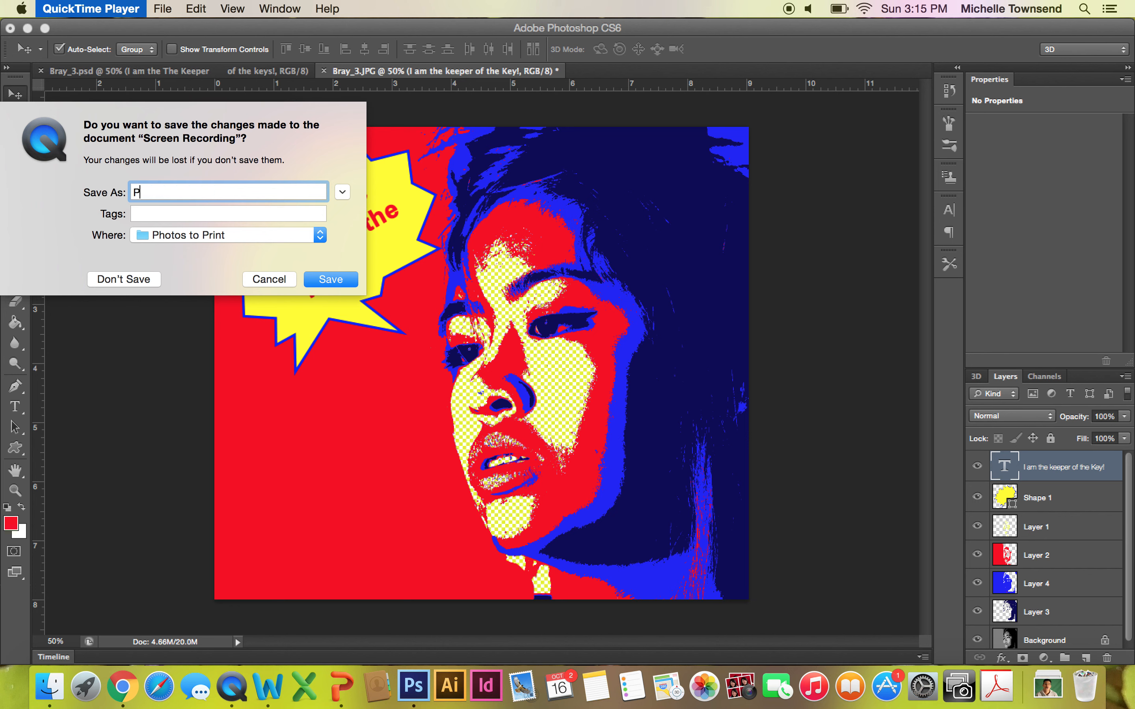
pyautogui.write('op Art Lichtenstein')
pyautogui.click(319, 235)
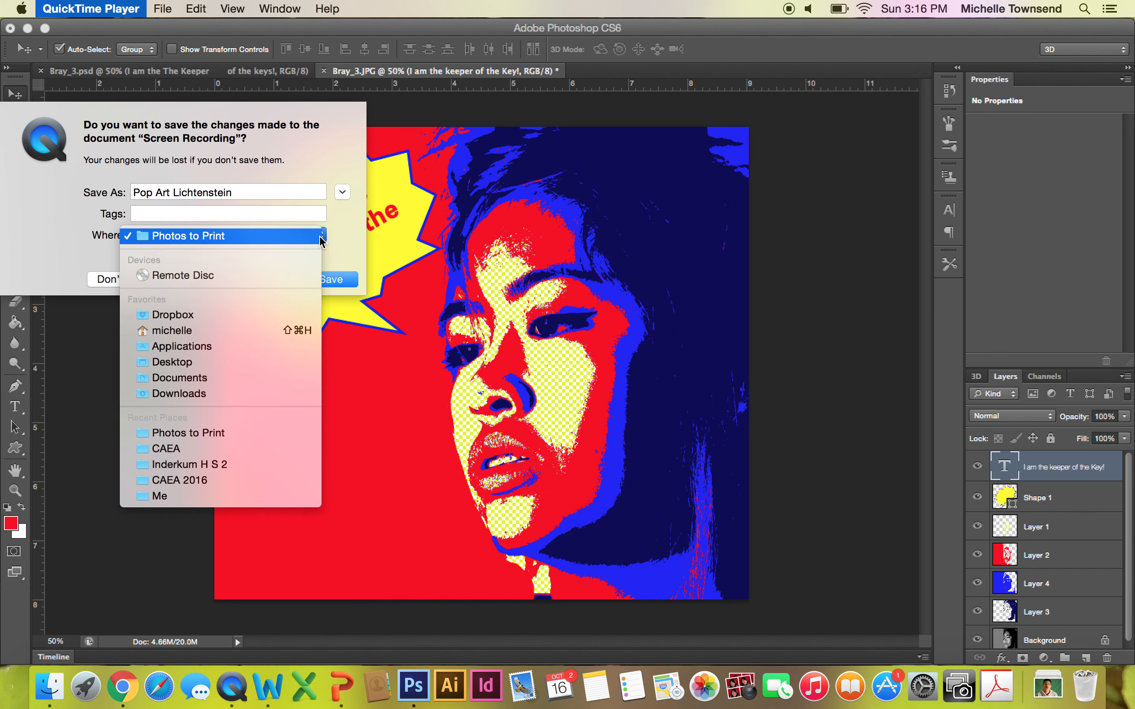
pyautogui.click(188, 362)
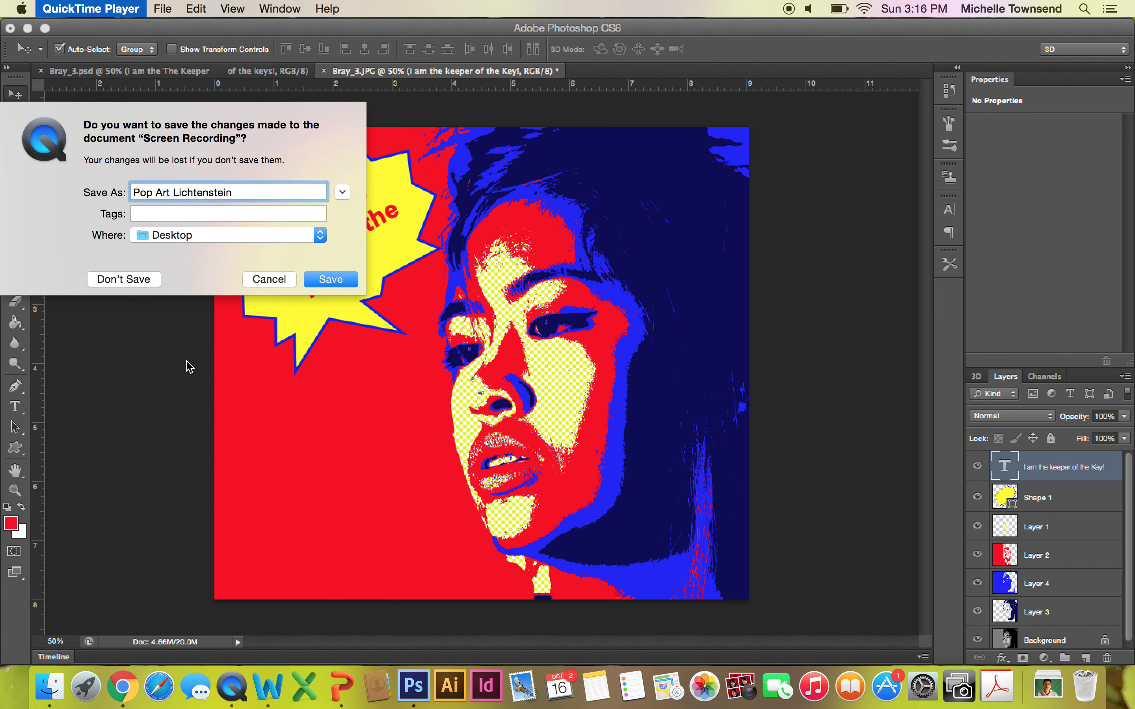
pyautogui.click(323, 280)
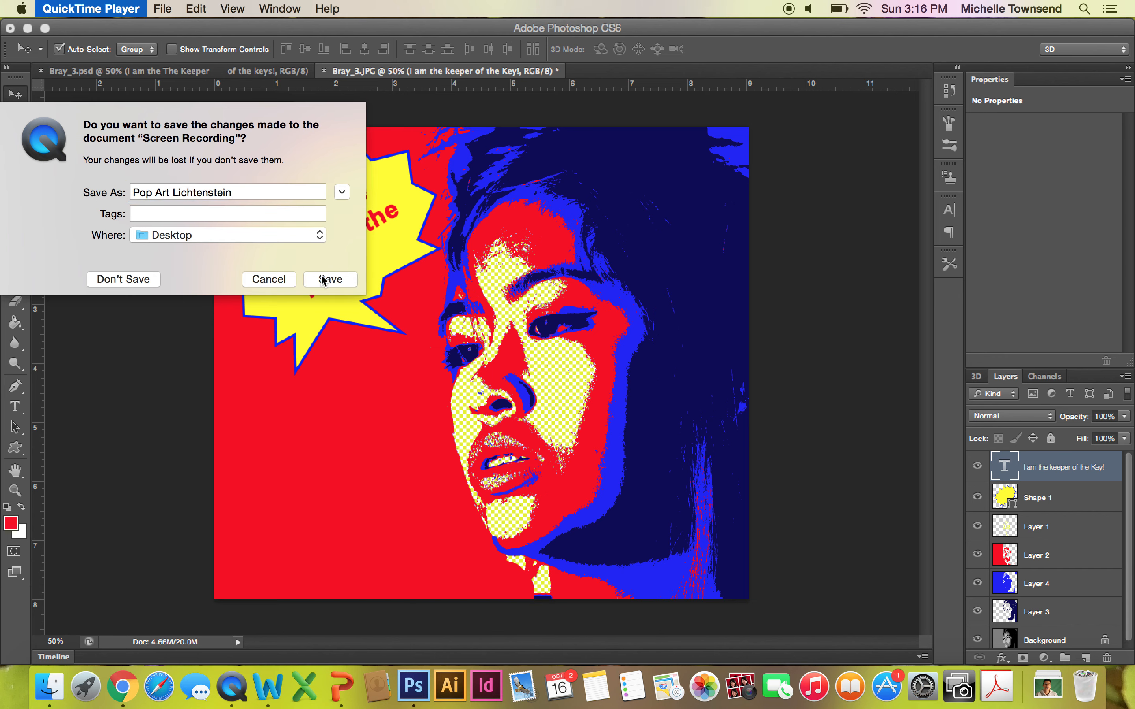